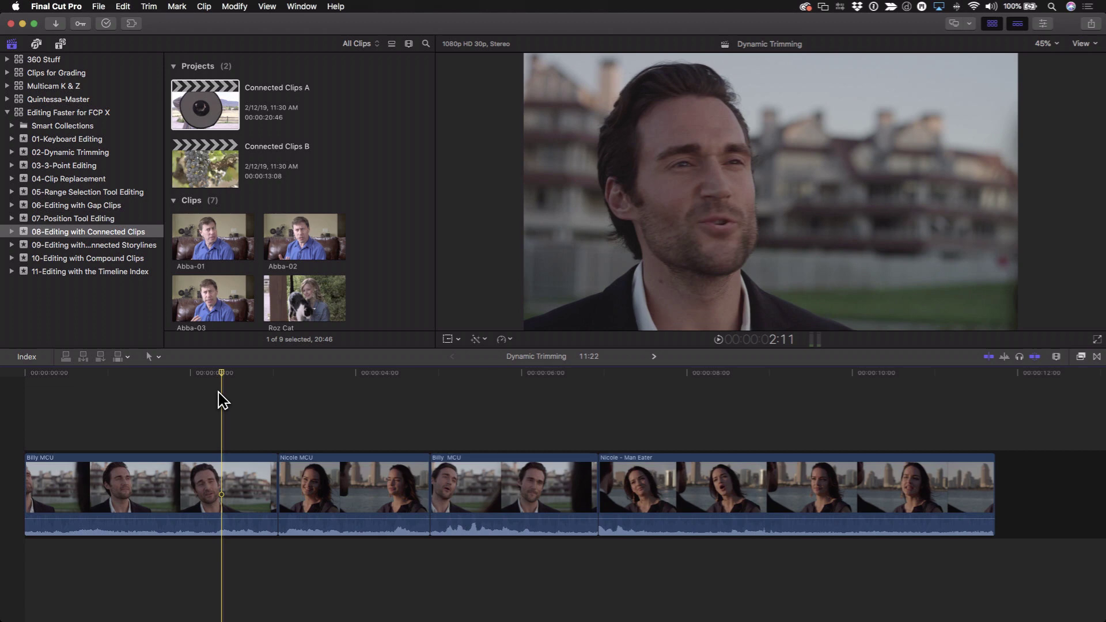
# Step: Switch the editor to full screen and hide the browser so only the viewer and timeline remain
pyautogui.press('ctrl+super+f')
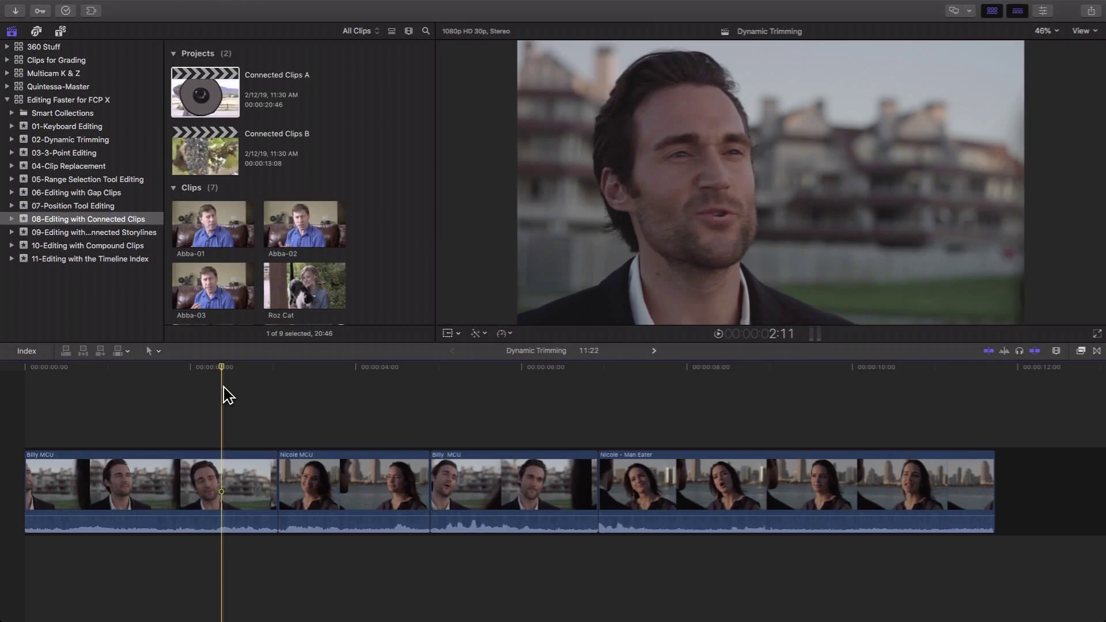
pyautogui.click(219, 364)
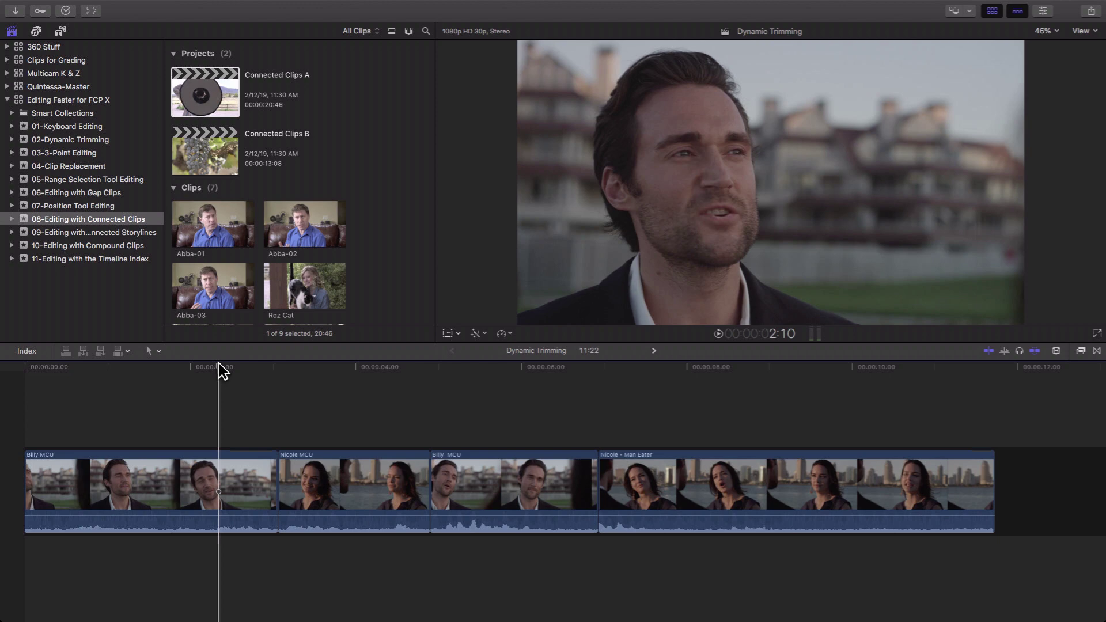
pyautogui.press('ctrl+super+1')
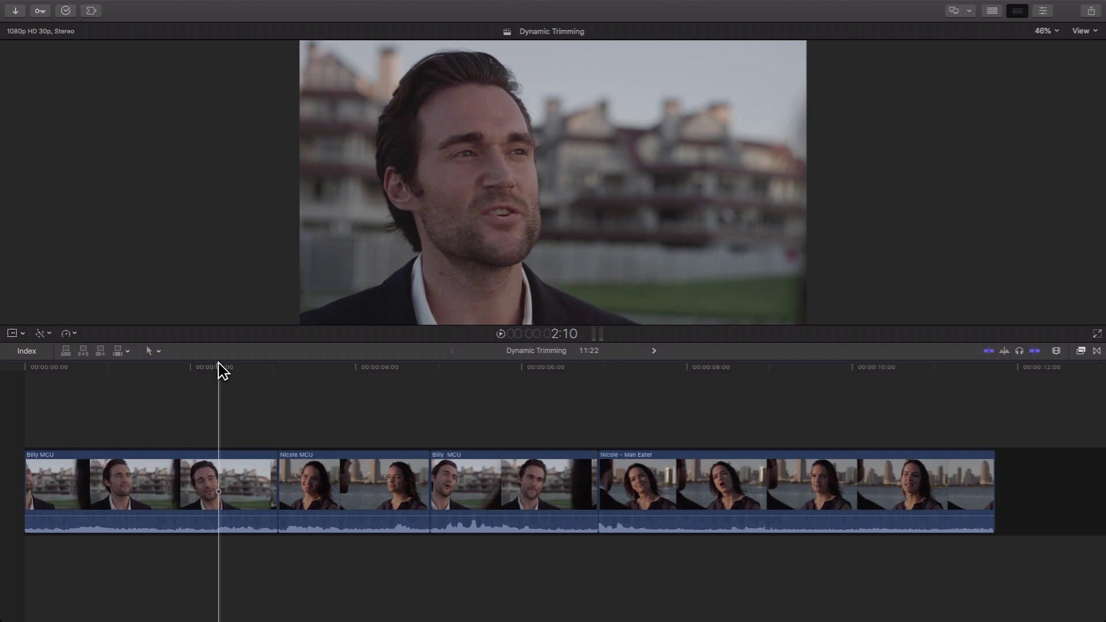
# Step: Cycle through the timeline's clip appearances and settle on the waveform-only display for all clips
pyautogui.hotkey('ctrl', 'alt', 'Up')
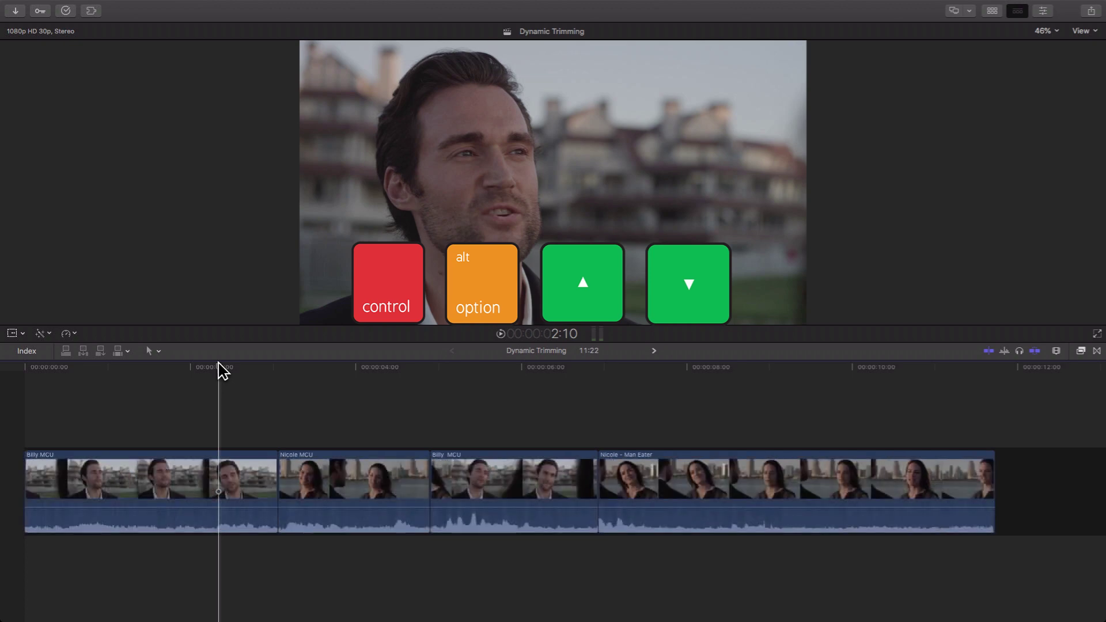
pyautogui.hotkey('ctrl', 'alt', 'Up')
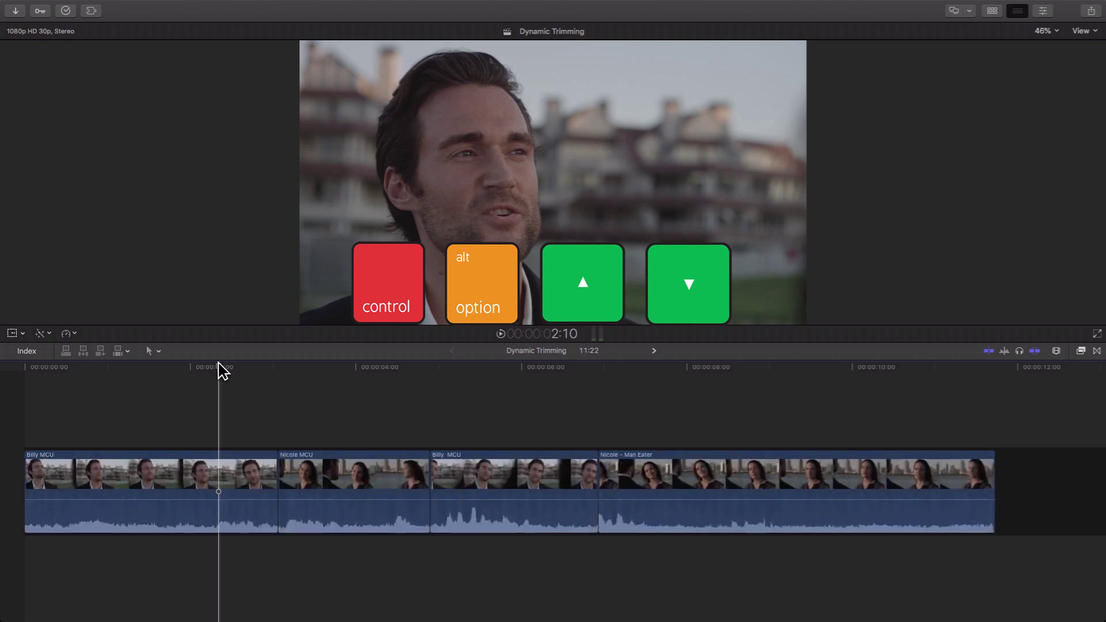
pyautogui.hotkey('ctrl', 'alt', 'Up')
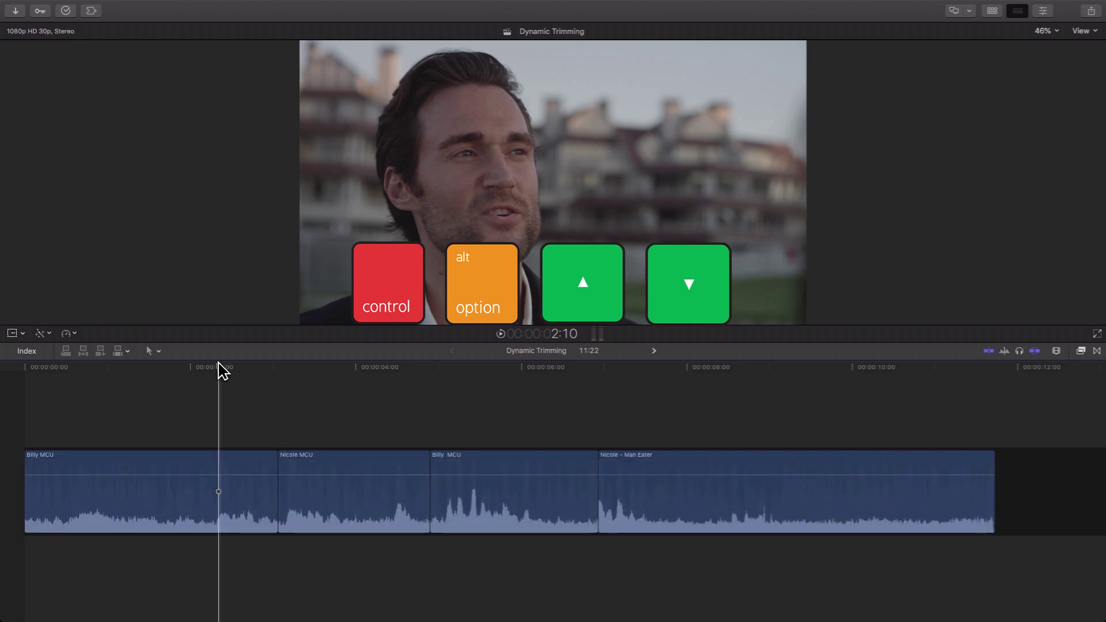
pyautogui.hotkey('ctrl', 'alt', 'Down')
pyautogui.hotkey('ctrl', 'alt', 'Down')
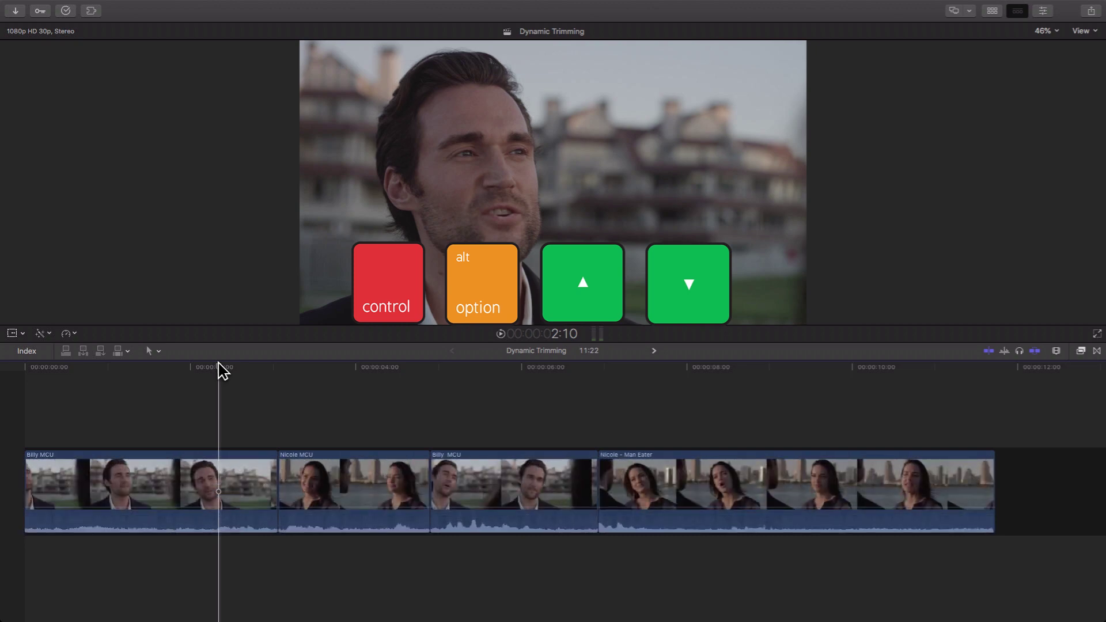
pyautogui.hotkey('ctrl', 'alt', 'Up')
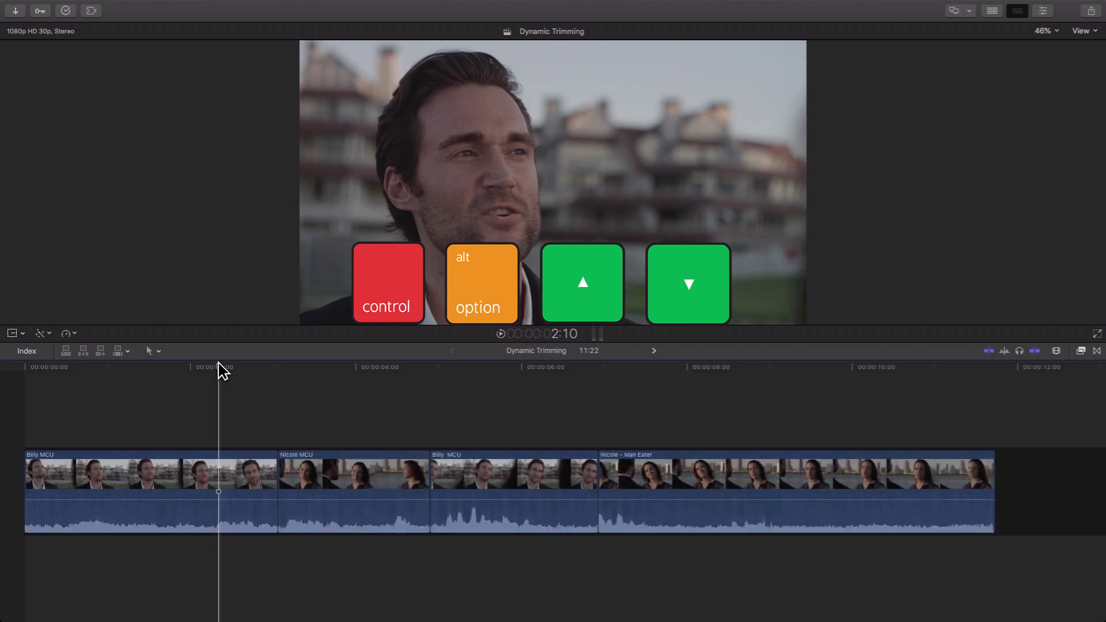
pyautogui.hotkey('ctrl', 'alt', 'Up')
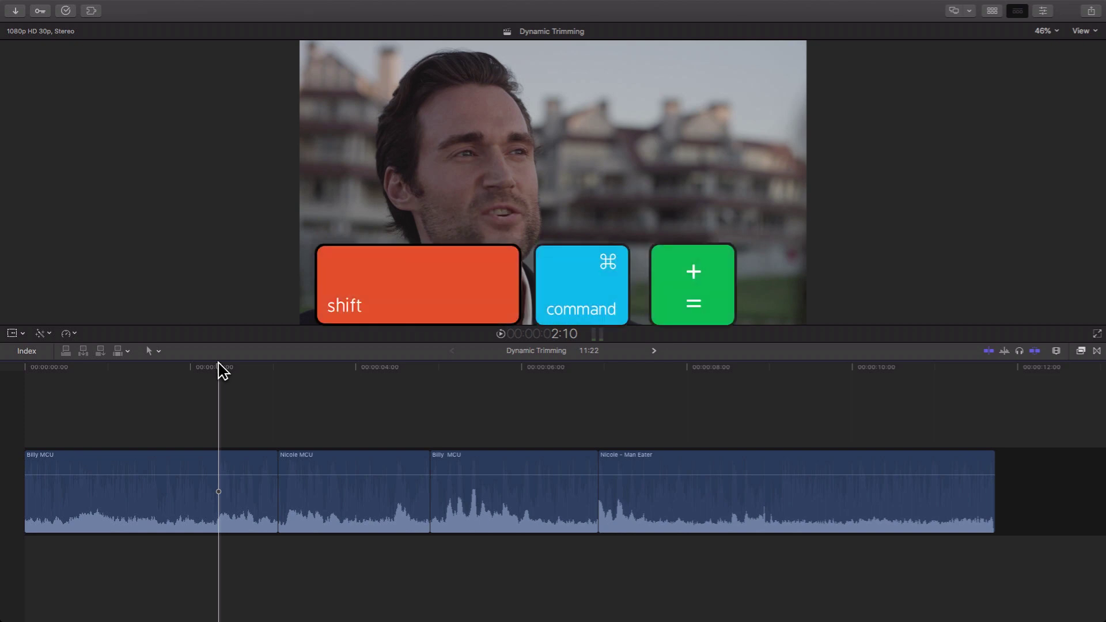
# Step: Increase the height of the clips in the timeline to make their audio waveforms taller
pyautogui.press('shift+super+equal')
pyautogui.press('shift+super+minus')
pyautogui.press('shift+super+equal')
pyautogui.press('shift+super+equal')
pyautogui.press('shift+super+equal')
pyautogui.press('shift+super+equal')
pyautogui.press('shift+super+equal')
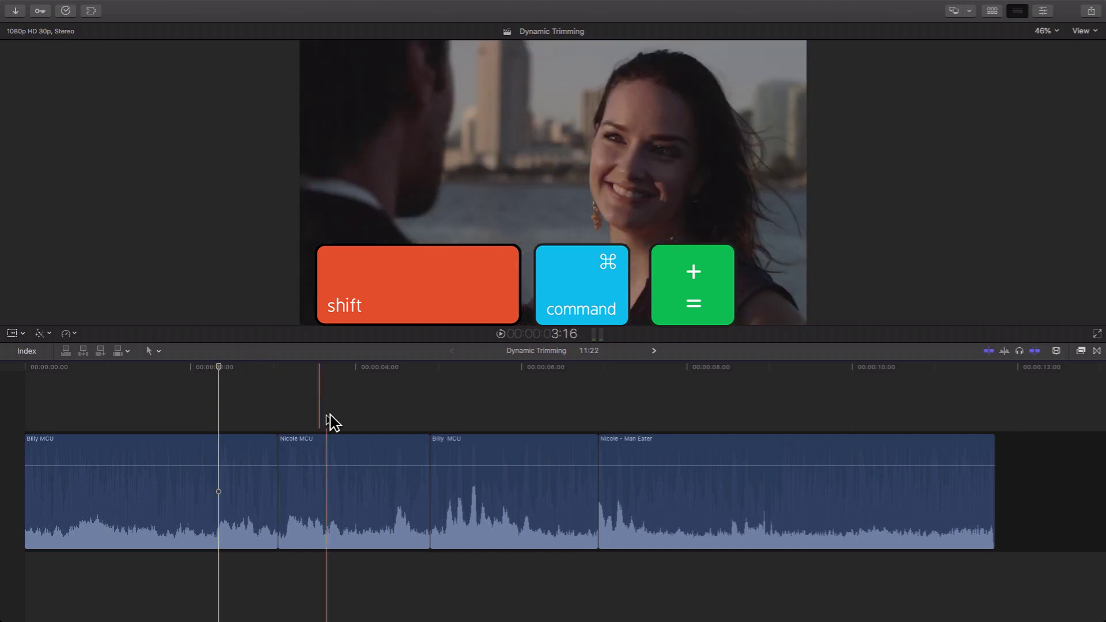
# Step: Play the Dynamic Trimming project from its beginning to review the cuts between the four clips
pyautogui.click(239, 400)
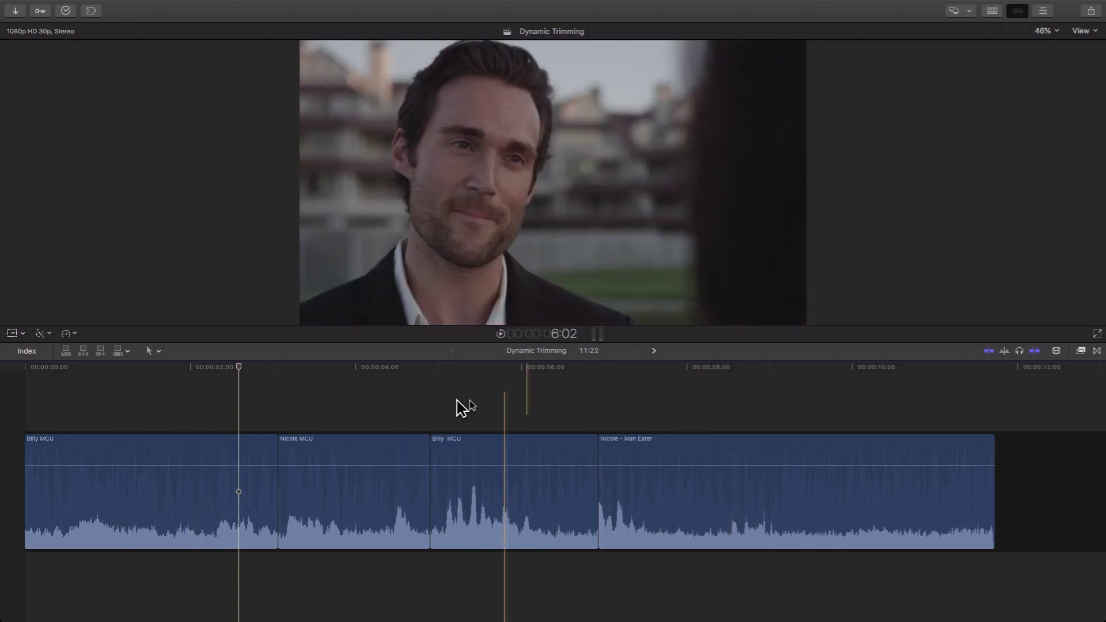
pyautogui.click(144, 416)
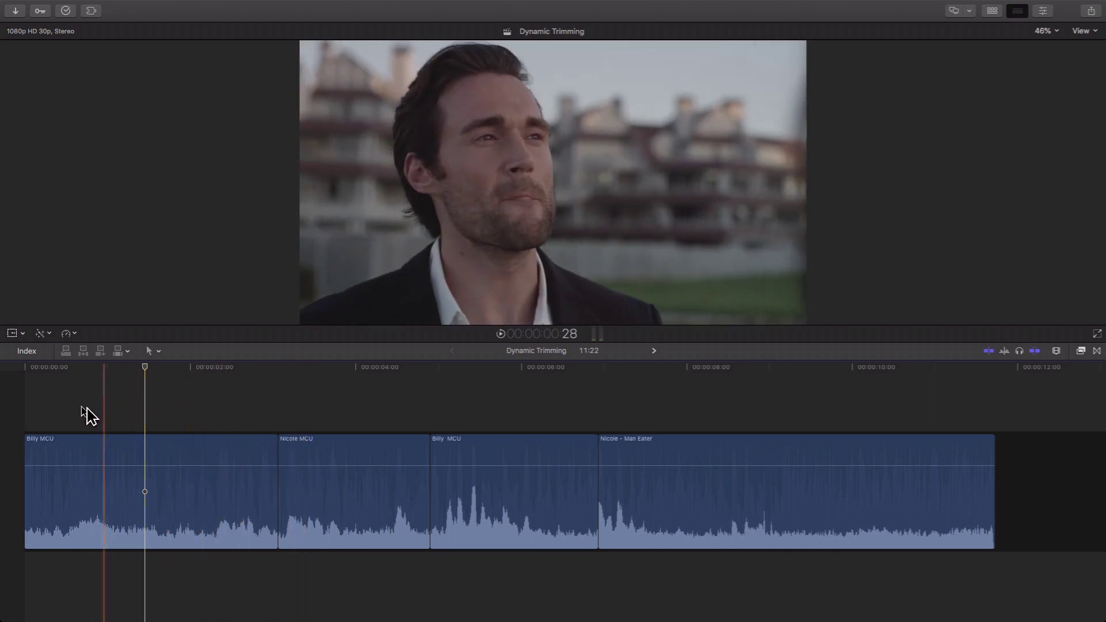
pyautogui.click(77, 415)
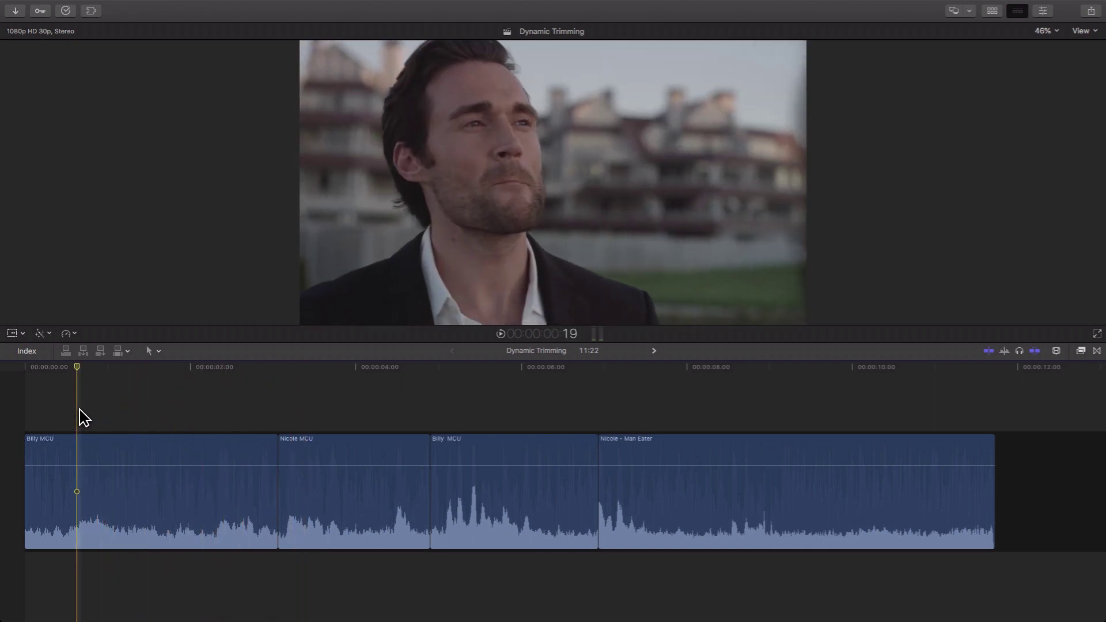
pyautogui.press('Home')
pyautogui.press('space')
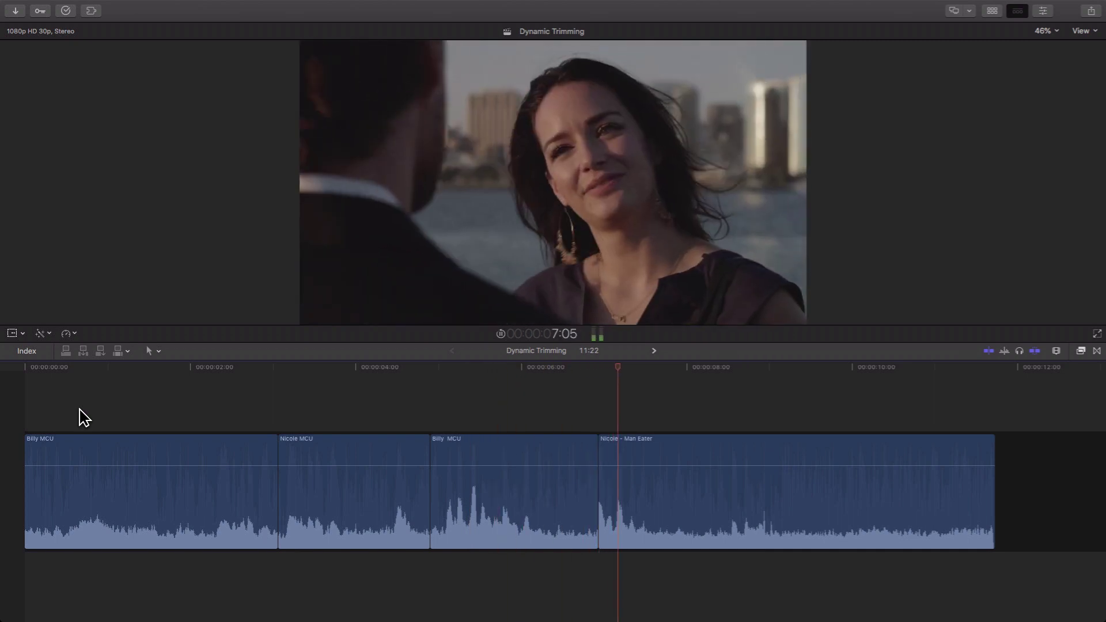
pyautogui.press('space')
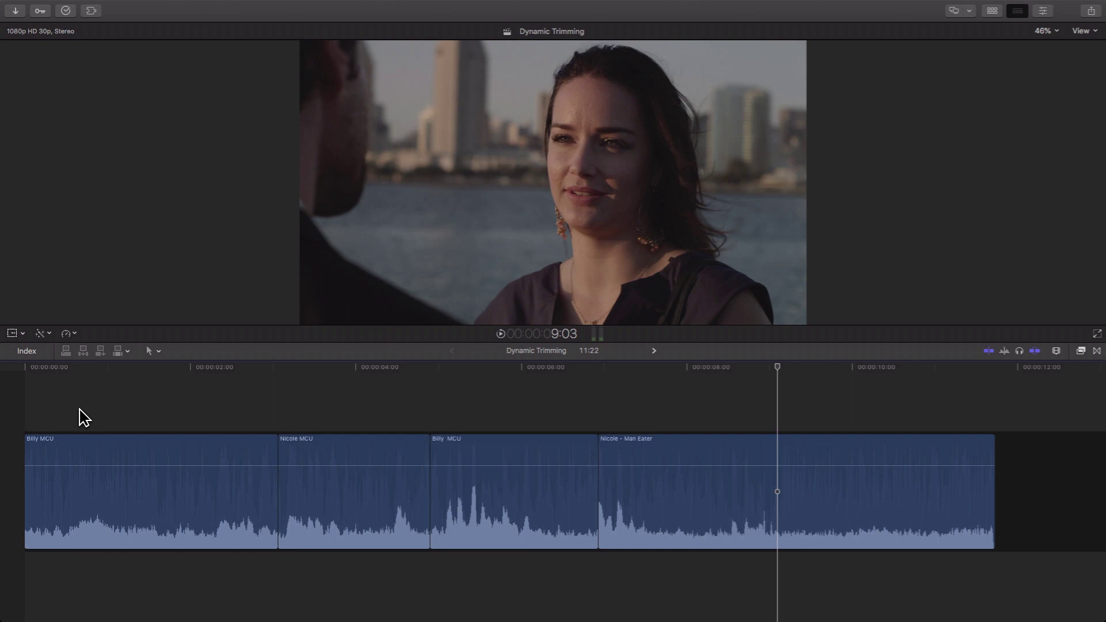
# Step: Step the playhead back and forth through the edit points, ending on the cut between the first and second clips
pyautogui.press('Up')
pyautogui.press('Up')
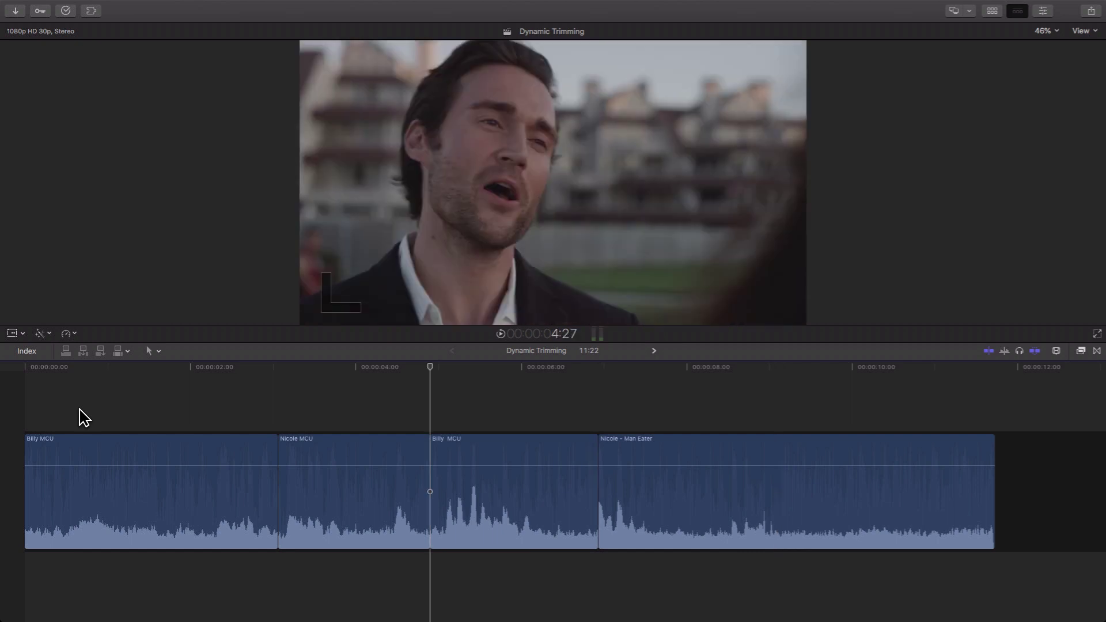
pyautogui.press('Up')
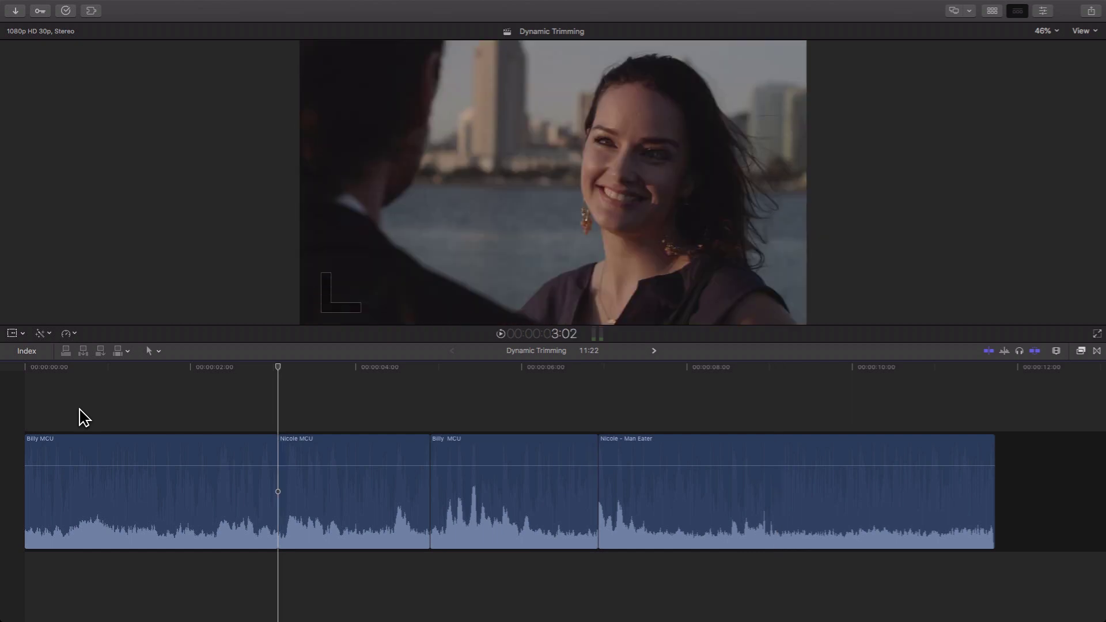
pyautogui.press('Down')
pyautogui.press('Up')
pyautogui.press('Up')
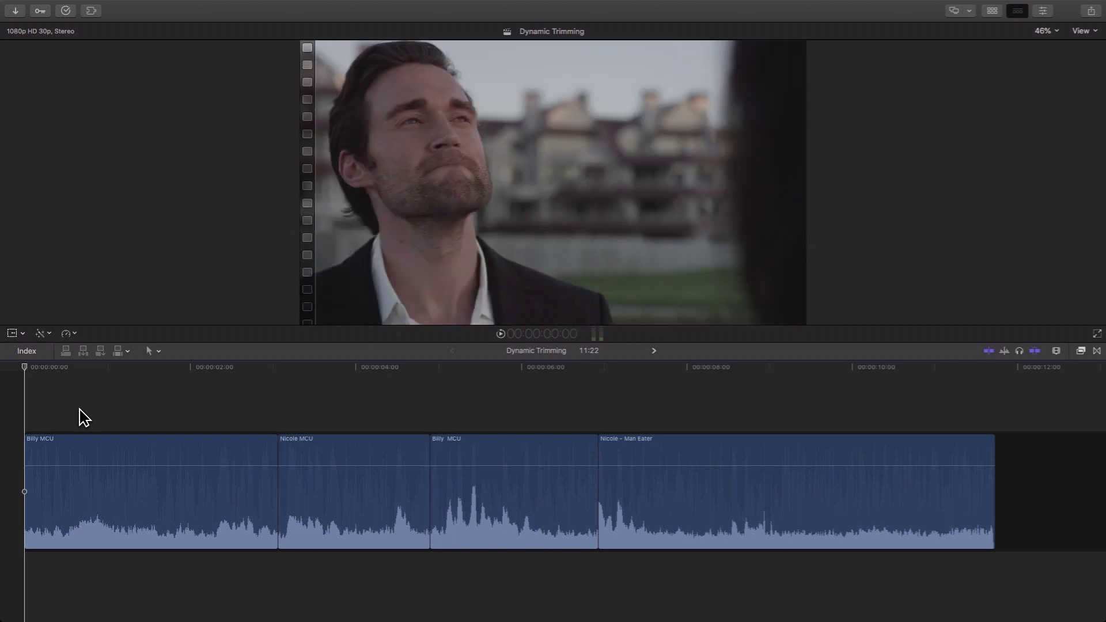
pyautogui.press('Down')
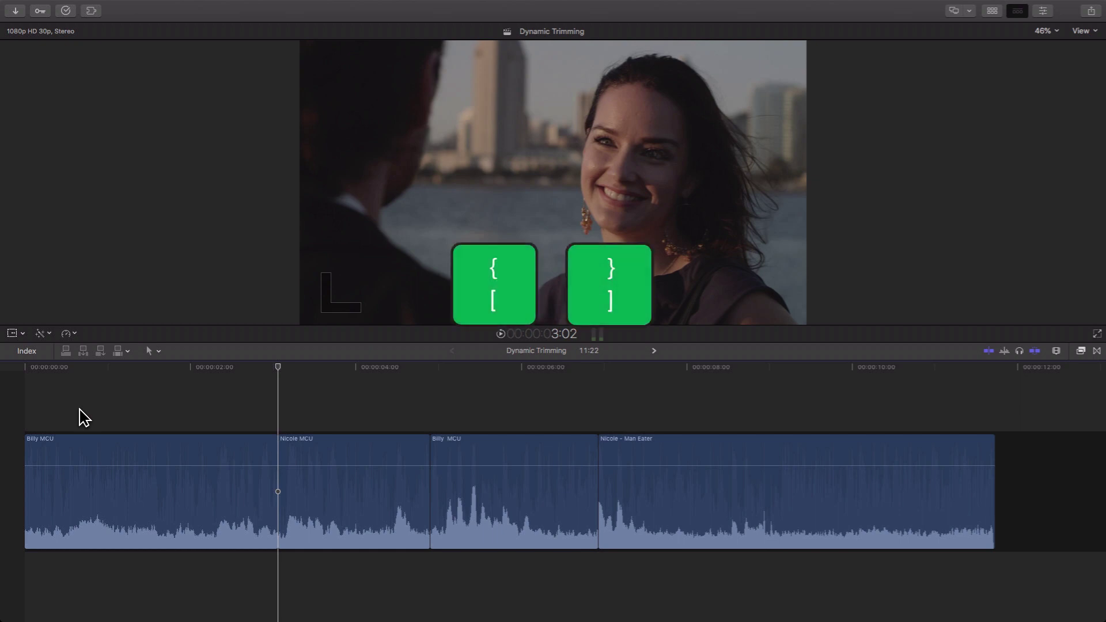
# Step: Alternate the selection between both sides of the edit at the playhead, ending with the second clip's start point selected
pyautogui.press('[')
pyautogui.press(']')
pyautogui.press('[')
pyautogui.press(']')
pyautogui.press('[')
pyautogui.press(']')
pyautogui.press('[')
pyautogui.press(']')
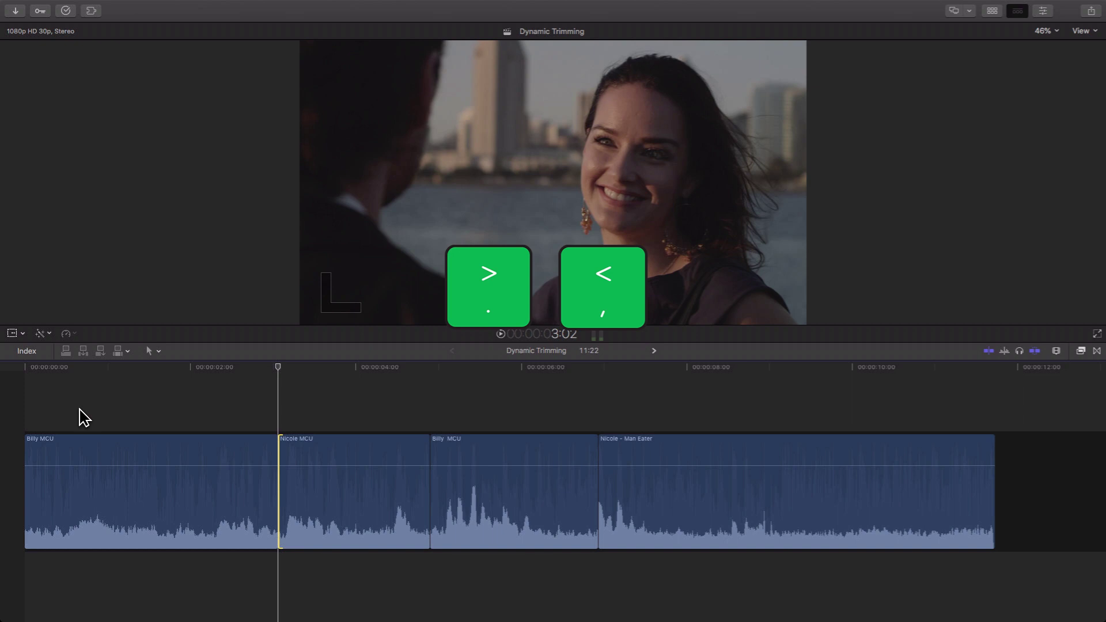
# Step: Try ripple trimming the second clip's start point back and forth in one-frame increments, returning it to its original frame
pyautogui.press(',')
pyautogui.press(',')
pyautogui.press(',')
pyautogui.press(',')
pyautogui.press(',')
pyautogui.press(',')
pyautogui.press(',')
pyautogui.press('.')
pyautogui.press('.')
pyautogui.press('.')
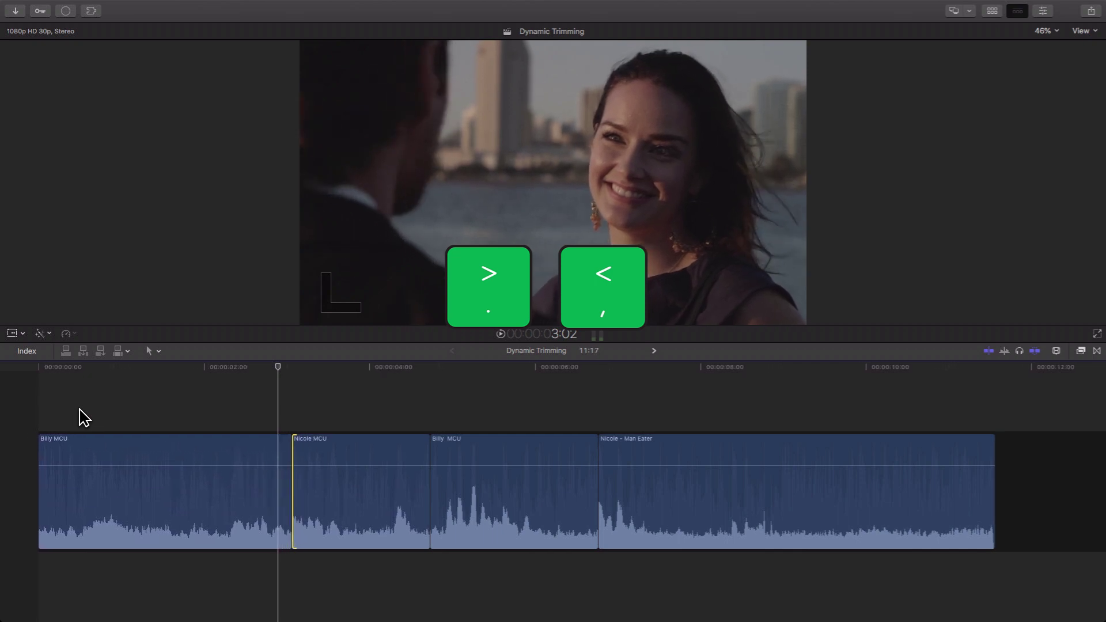
pyautogui.press(',')
pyautogui.press(',')
pyautogui.press(',')
pyautogui.press(',')
pyautogui.press('.')
pyautogui.press('.')
pyautogui.press('.')
pyautogui.press(',')
pyautogui.press(',')
pyautogui.press(',')
pyautogui.press('.')
pyautogui.press('.')
pyautogui.press('.')
pyautogui.press('.')
pyautogui.press('.')
pyautogui.press('.')
pyautogui.press('.')
pyautogui.press('.')
pyautogui.press('.')
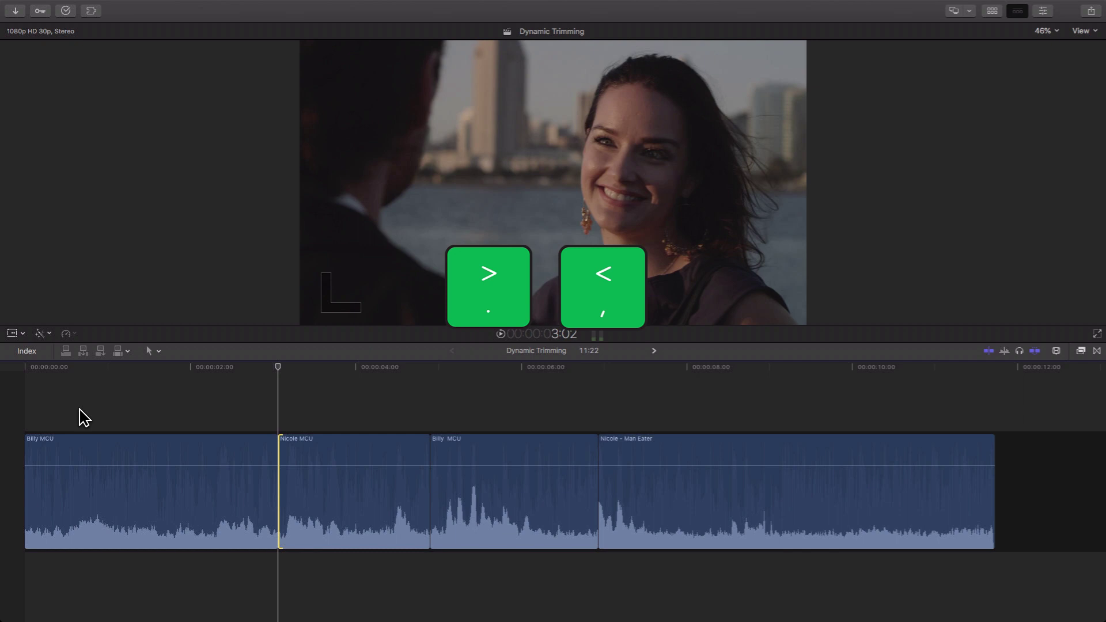
# Step: Try ripple trimming 20 frames off the start of the second clip, and bring the edit back to its original frame
pyautogui.press(',')
pyautogui.press(',')
pyautogui.press(',')
pyautogui.press(',')
pyautogui.press(',')
pyautogui.press(',')
pyautogui.press(',')
pyautogui.press(',')
pyautogui.press(',')
pyautogui.press(',')
pyautogui.press(',')
pyautogui.press(',')
pyautogui.press(',')
pyautogui.press(',')
pyautogui.press(',')
pyautogui.press(',')
pyautogui.press(',')
pyautogui.press(',')
pyautogui.press(',')
pyautogui.press(',')
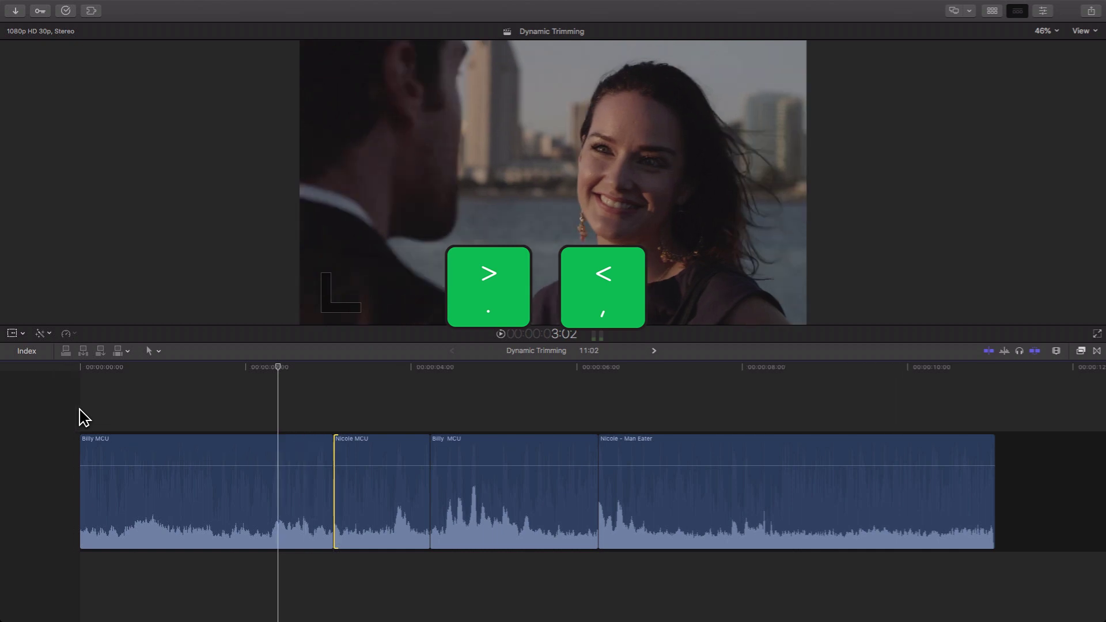
pyautogui.press('.')
pyautogui.press('.')
pyautogui.press('.')
pyautogui.press('.')
pyautogui.press('.')
pyautogui.press('.')
pyautogui.press('.')
pyautogui.press('.')
pyautogui.press('.')
pyautogui.press('.')
pyautogui.press('.')
pyautogui.press('.')
pyautogui.press('.')
pyautogui.press('.')
pyautogui.press('.')
pyautogui.press('.')
pyautogui.press('.')
pyautogui.press('.')
pyautogui.press('.')
pyautogui.press('.')
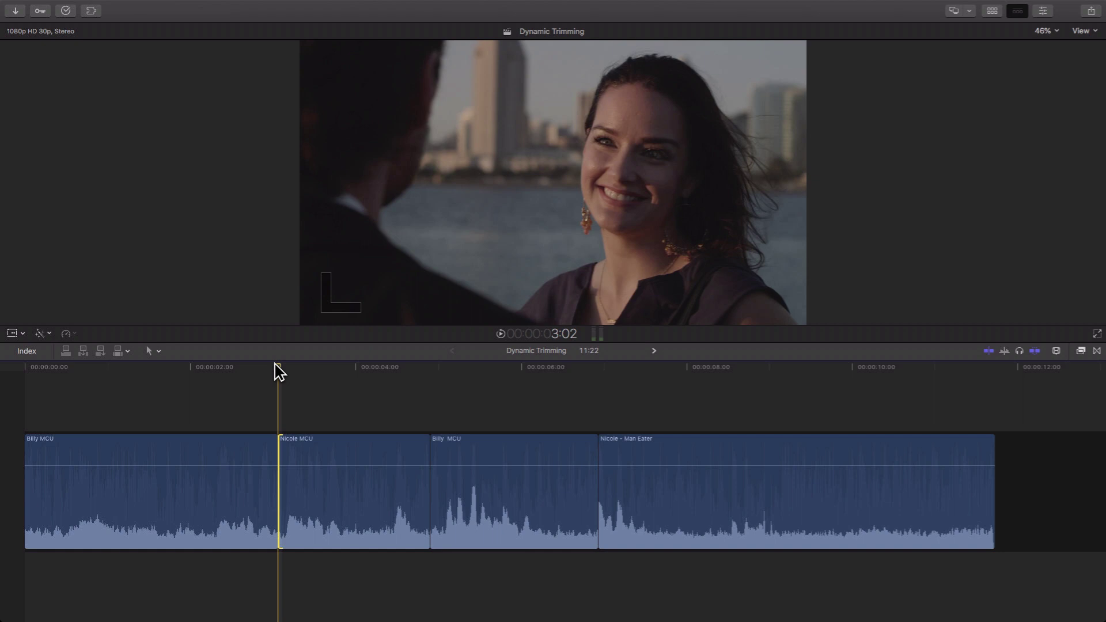
# Step: Play around the selected edit between the first and second clips to review the cut, and stop playback
pyautogui.hotkey('shift', '/')
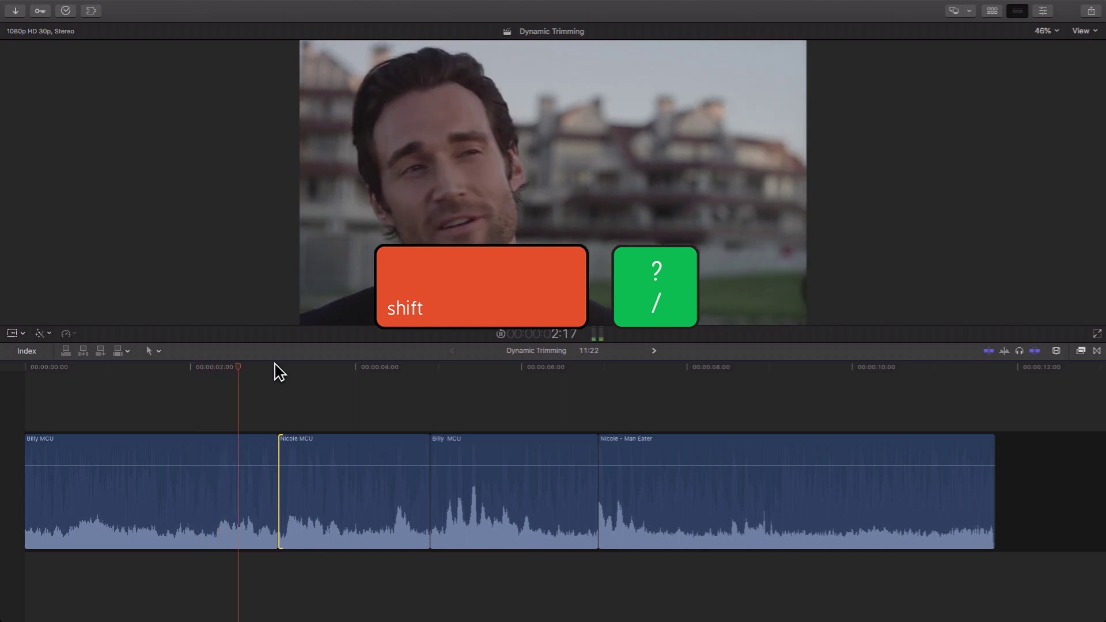
pyautogui.press('space')
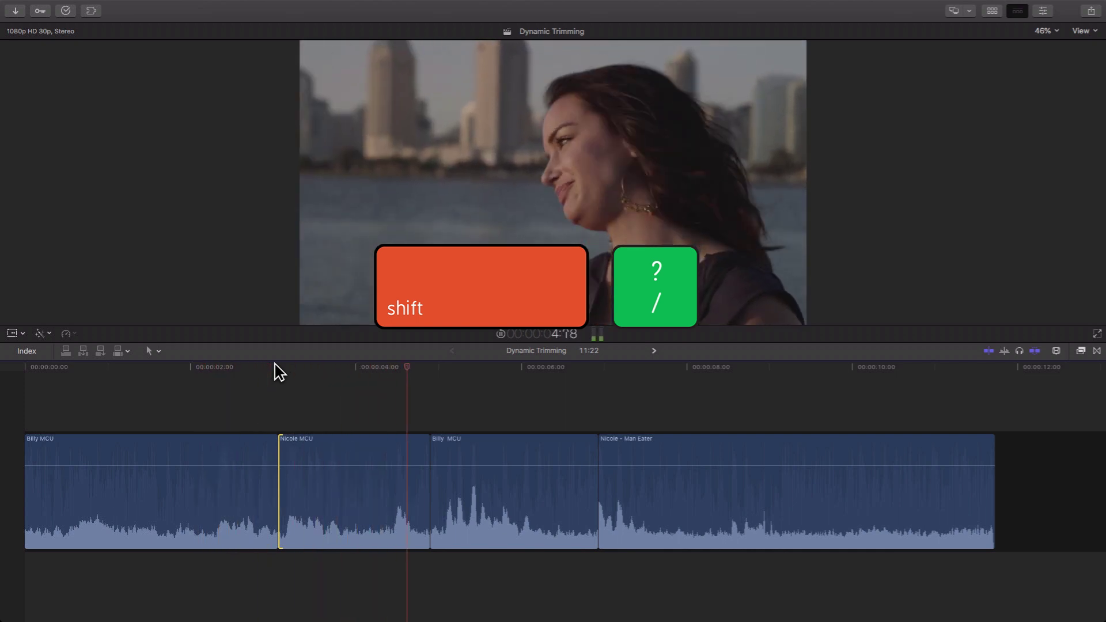
pyautogui.press('space')
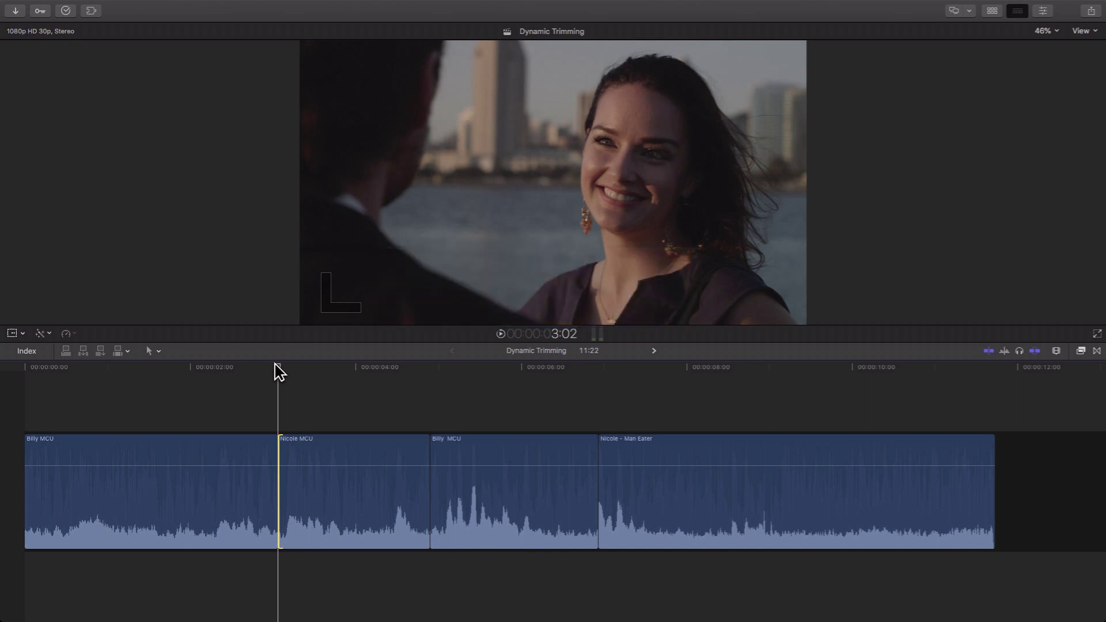
# Step: Set the playback preferences to a pre-roll duration of 0.5 seconds and a post-roll duration of 1 second
pyautogui.press('super+comma')
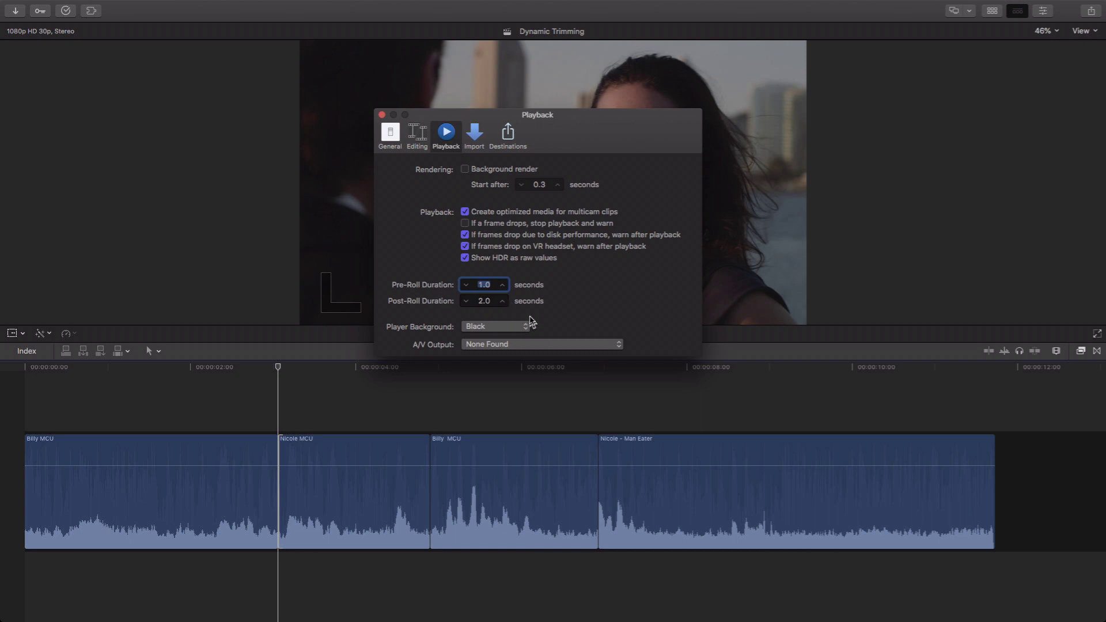
pyautogui.write('.5')
pyautogui.press('Return')
pyautogui.doubleClick(486, 302)
pyautogui.write('1')
pyautogui.press('Return')
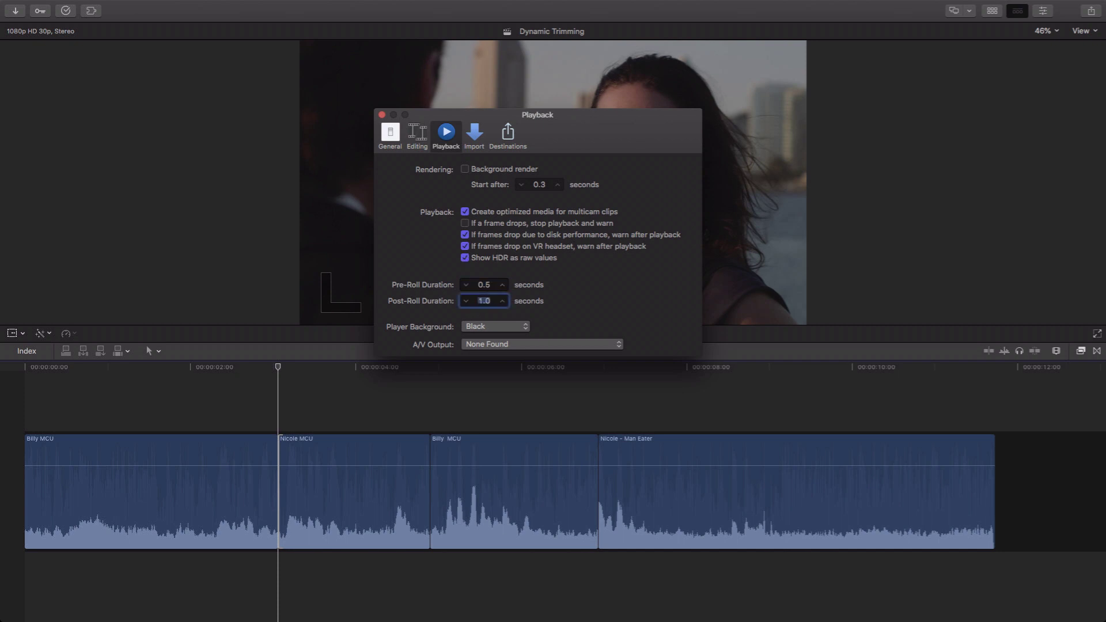
pyautogui.click(381, 114)
# Step: Play around the second clip's start edit with the shorter durations, and check whether Loop Playback is enabled
pyautogui.press(']')
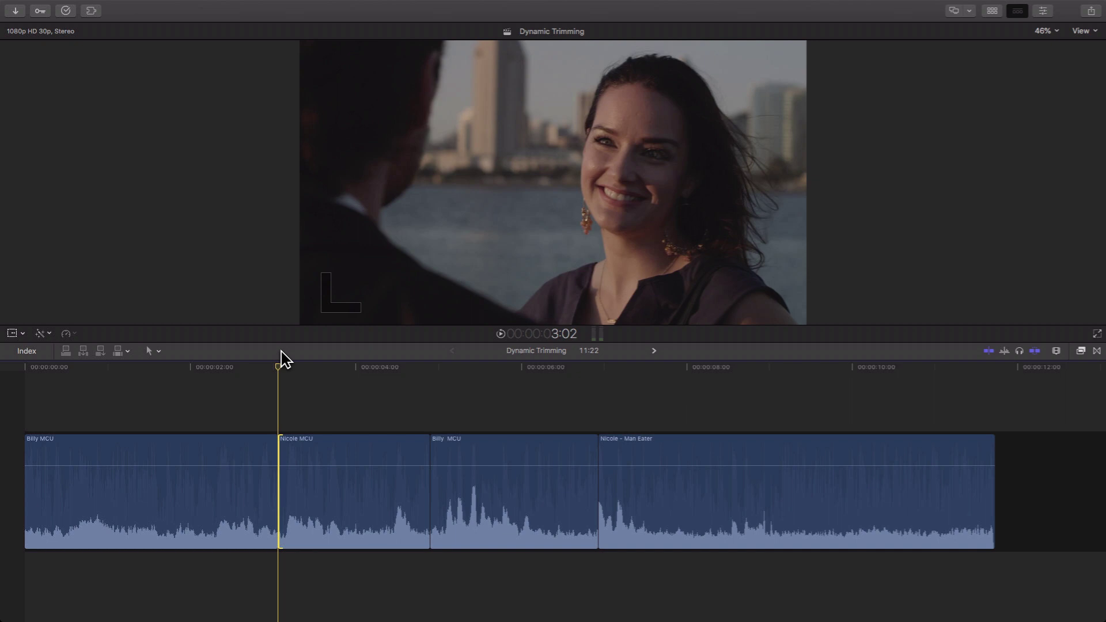
pyautogui.hotkey('shift', '/')
pyautogui.moveTo(337, 2)
pyautogui.click(266, 6)
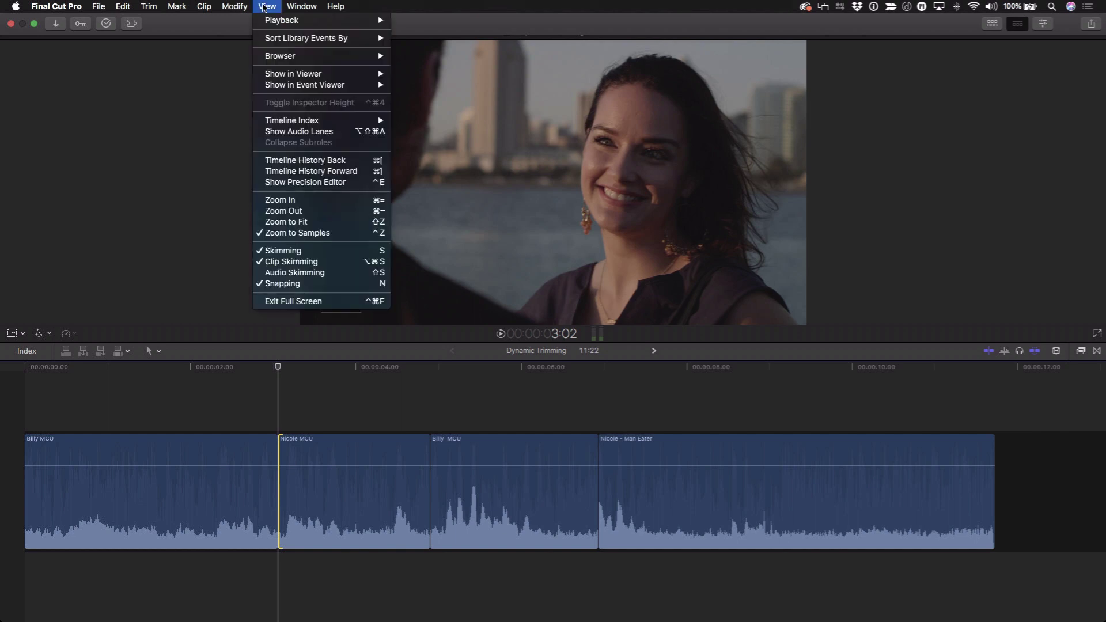
pyautogui.moveTo(386, 22)
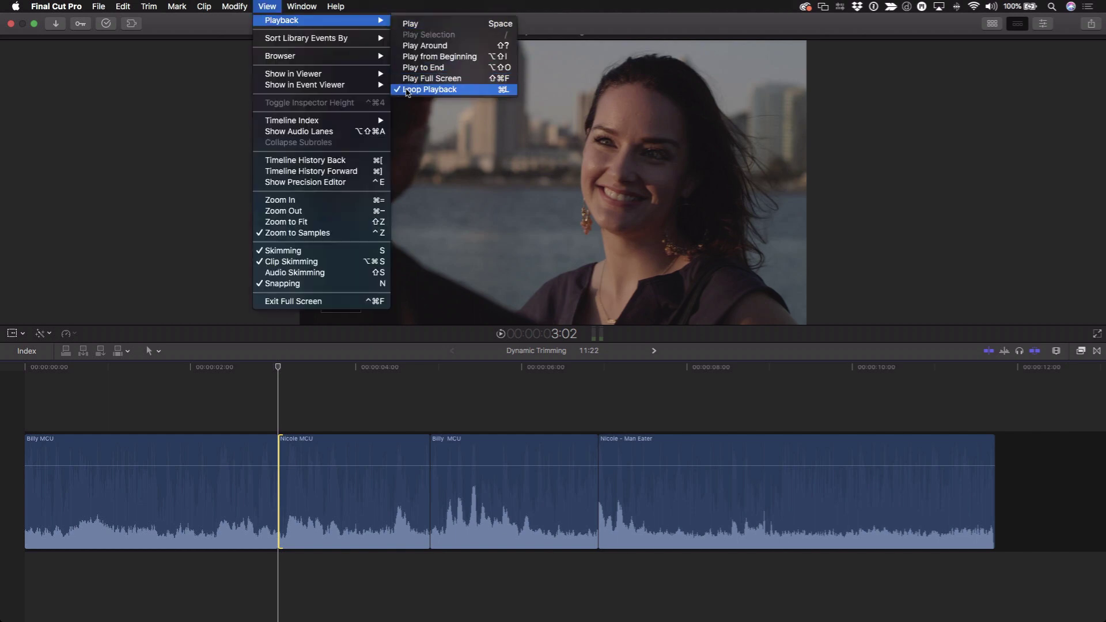
pyautogui.click(121, 85)
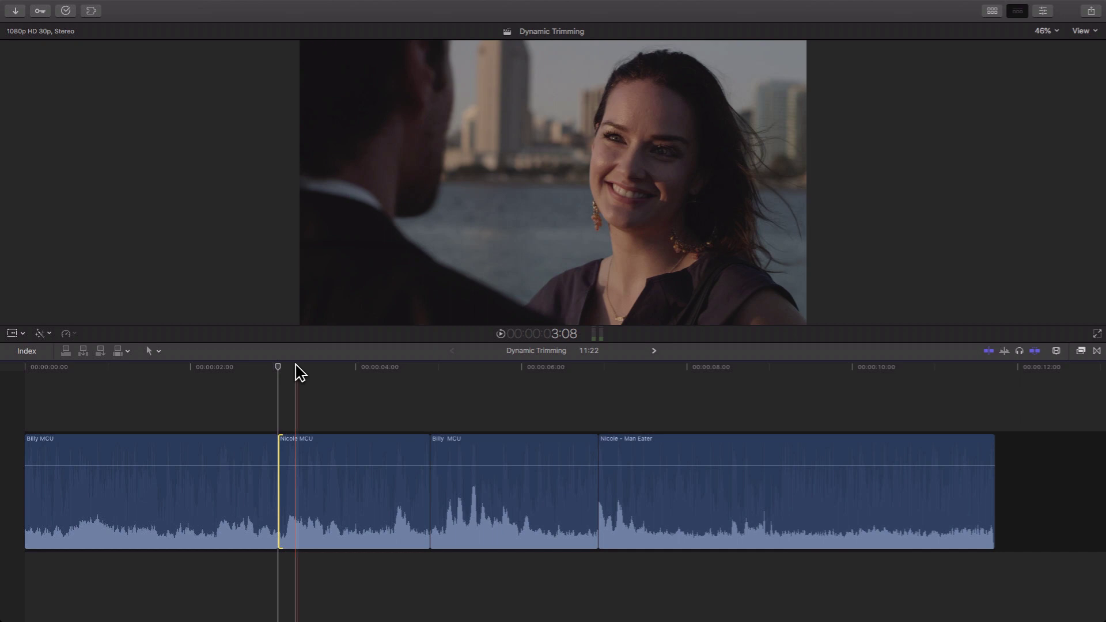
# Step: Ripple trim 26 frames off the start of the second clip while looping playback around the edit
pyautogui.hotkey('shift', '/')
pyautogui.press('.')
pyautogui.press('.')
pyautogui.press('.')
pyautogui.press('.')
pyautogui.press('.')
pyautogui.press('.')
pyautogui.press('.')
pyautogui.press('.')
pyautogui.press('.')
pyautogui.press('.')
pyautogui.press('.')
pyautogui.press('.')
pyautogui.press('.')
pyautogui.press('.')
pyautogui.press('.')
pyautogui.press('.')
pyautogui.press('.')
pyautogui.press('.')
pyautogui.press('.')
pyautogui.press('.')
pyautogui.press('.')
pyautogui.press('.')
pyautogui.press('.')
pyautogui.press('.')
pyautogui.press('.')
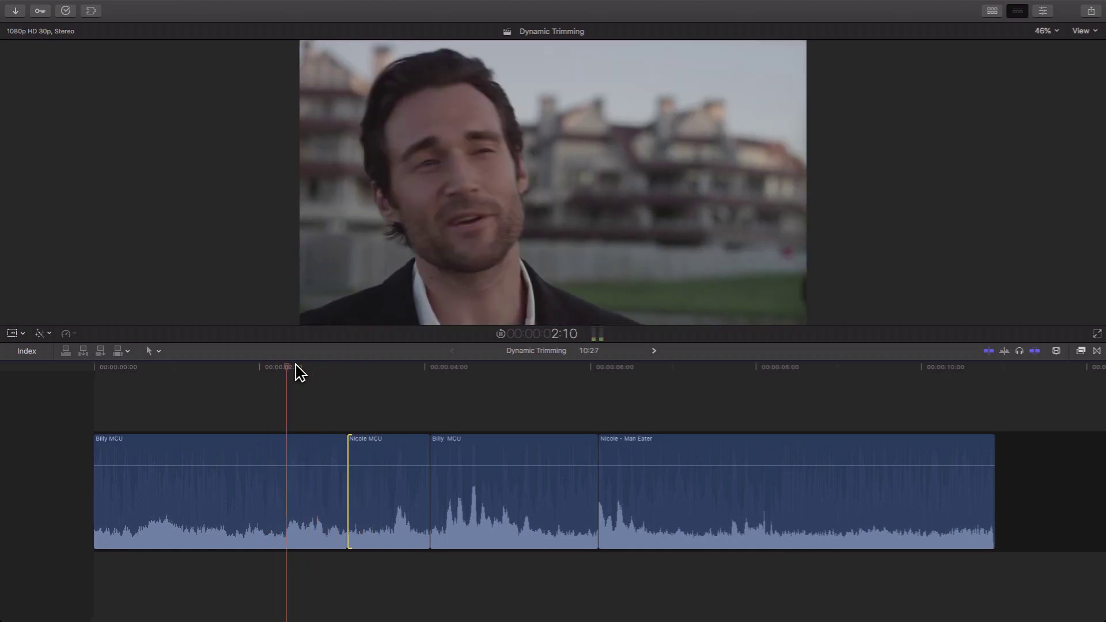
pyautogui.press('.')
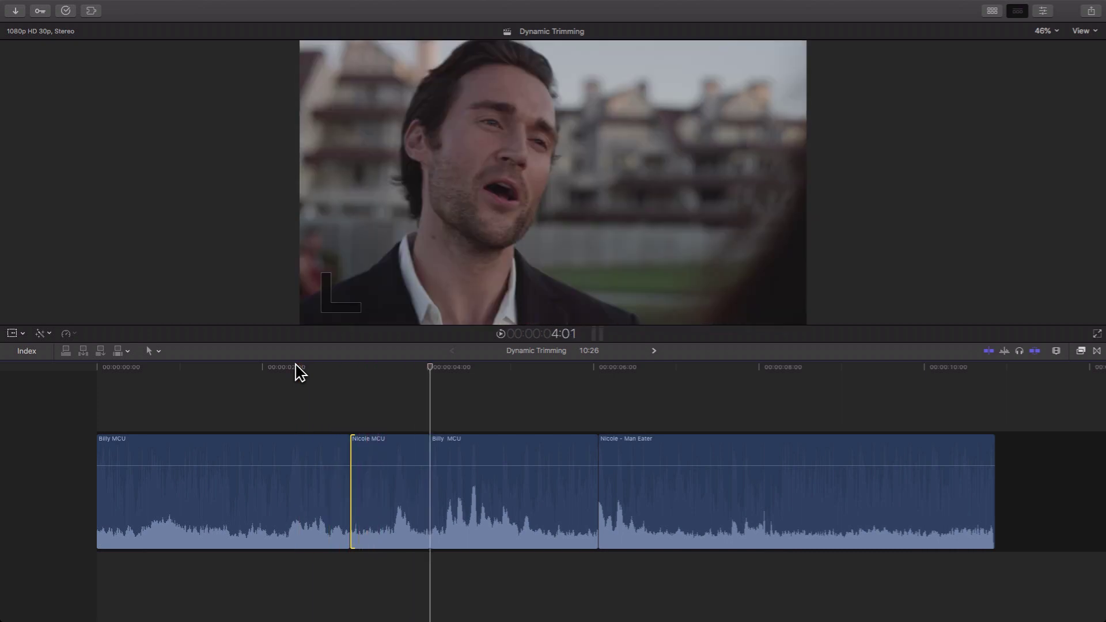
# Step: Select the third clip's start edit, play around it to review the cut, and stop playback
pyautogui.press("'")
pyautogui.hotkey('shift', '/')
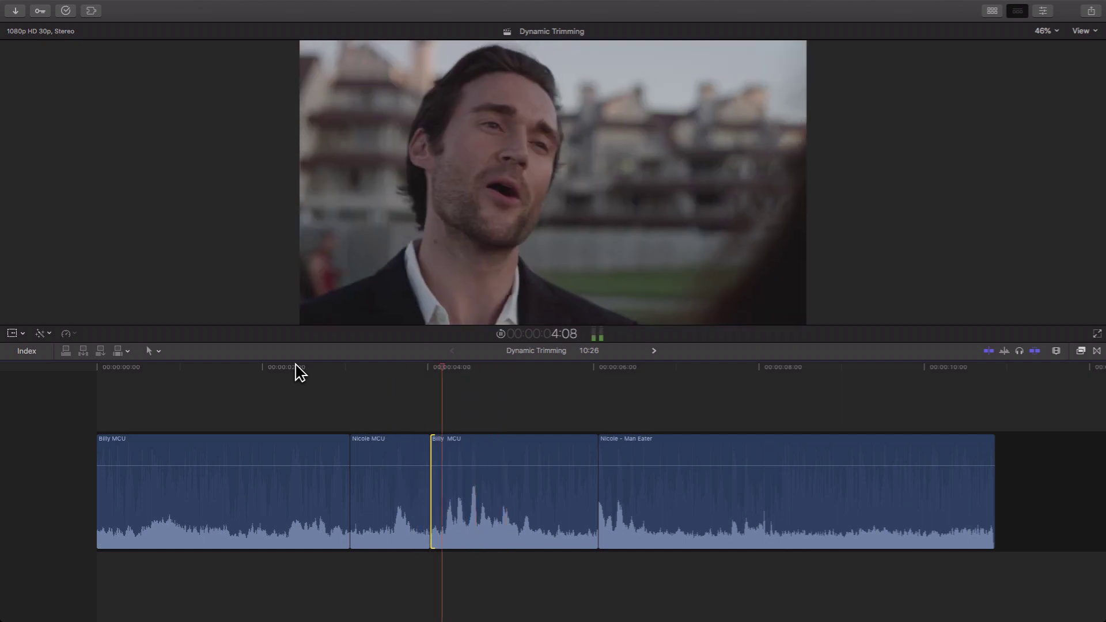
pyautogui.press('space')
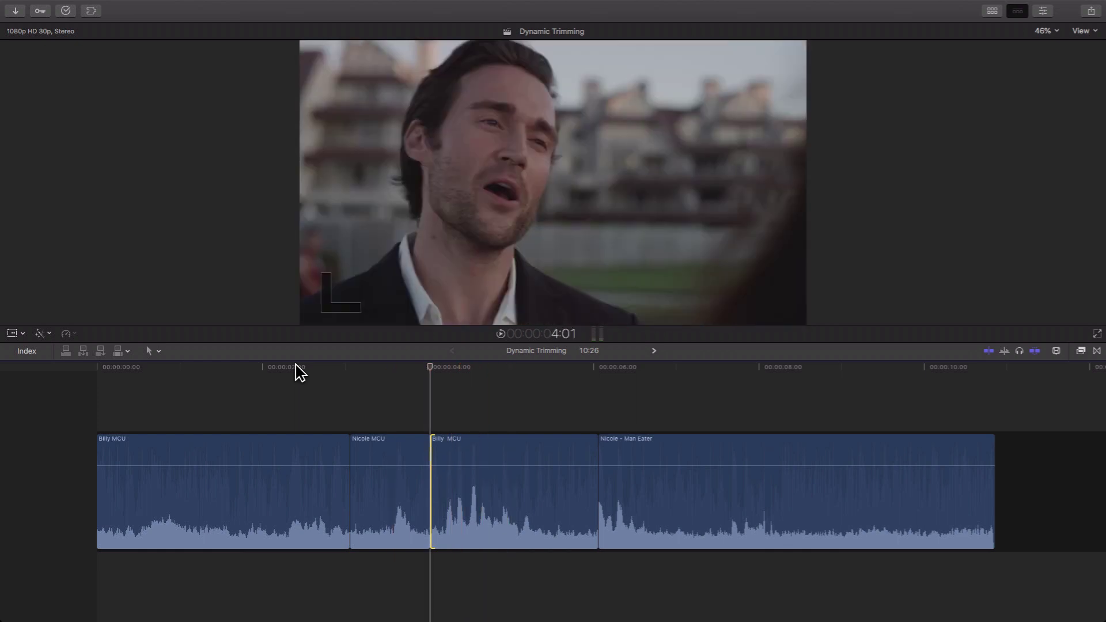
# Step: Select the fourth clip's start edit and ripple trim 1 second off it while looping playback around the cut
pyautogui.press('Down')
pyautogui.press(']')
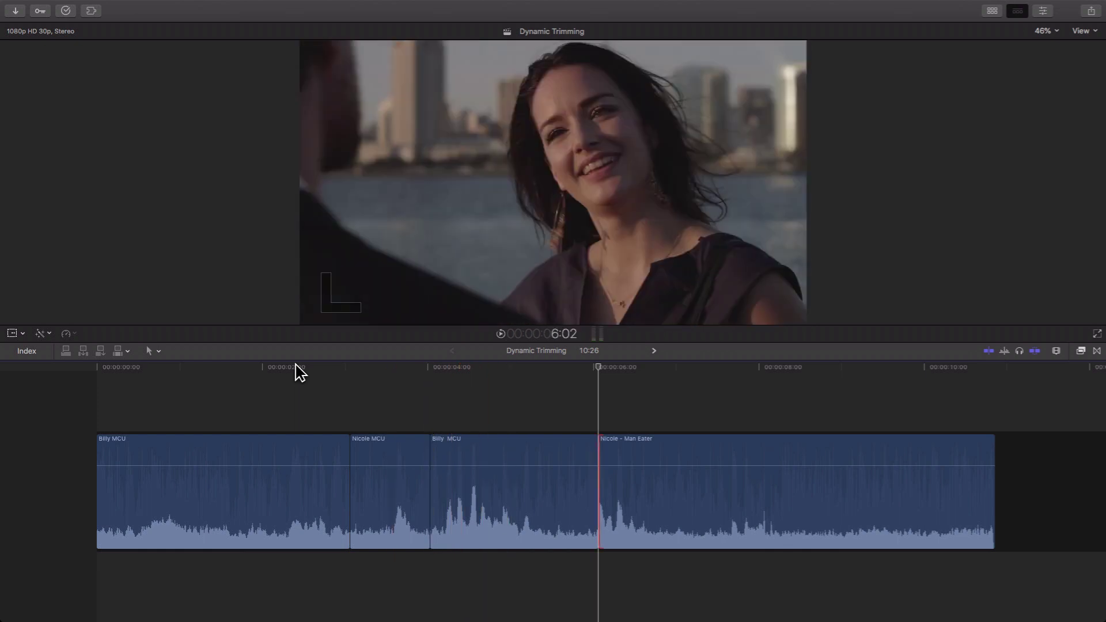
pyautogui.press('space')
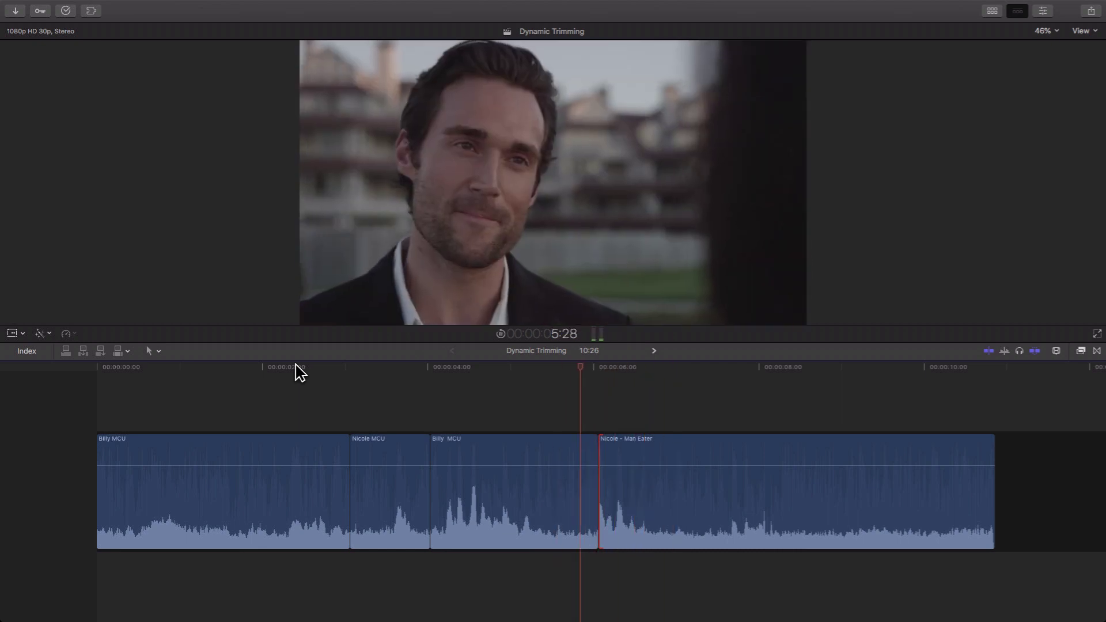
pyautogui.press('space')
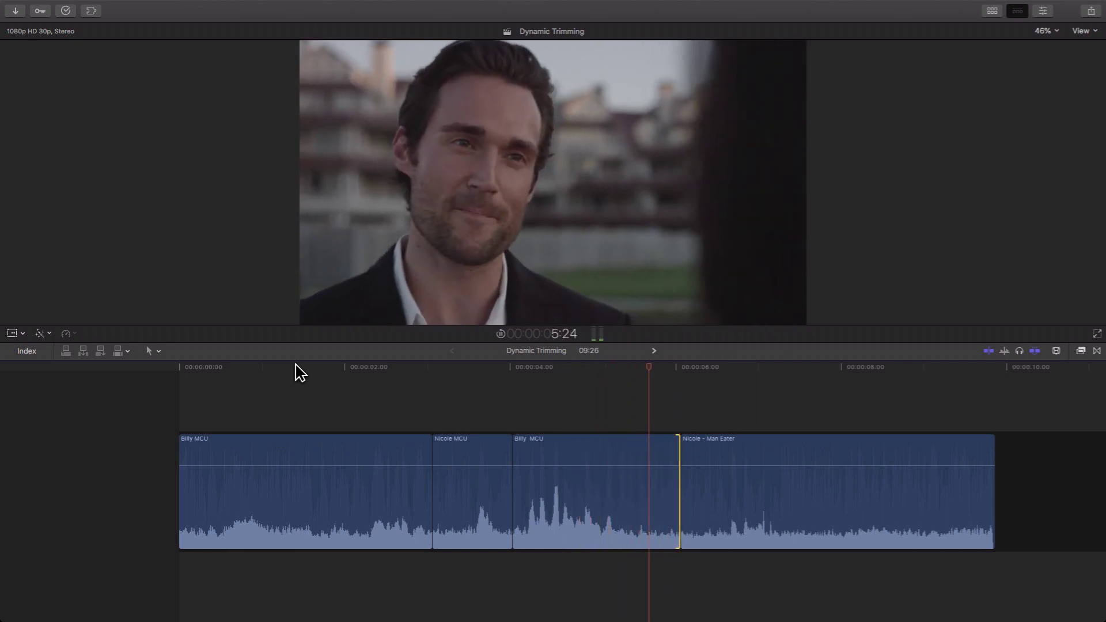
# Step: Ripple trim 16 frames off the end of the third clip during looped playback, and fit the whole project in the timeline
pyautogui.press('j')
pyautogui.press(',')
pyautogui.press(',')
pyautogui.press(',')
pyautogui.press(',')
pyautogui.press(',')
pyautogui.press(',')
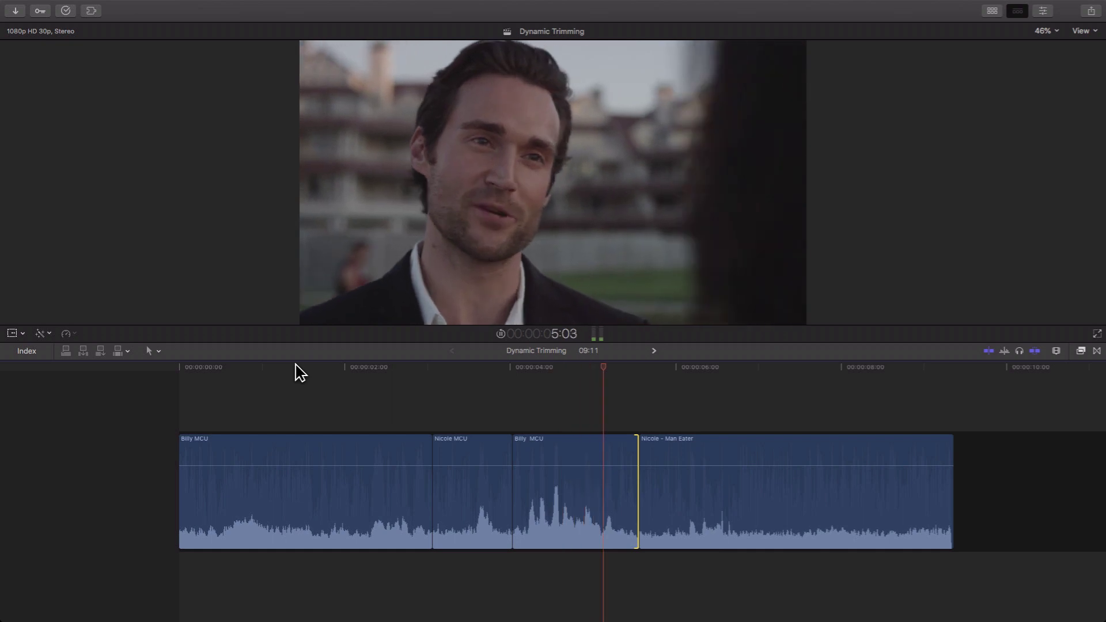
pyautogui.press(',')
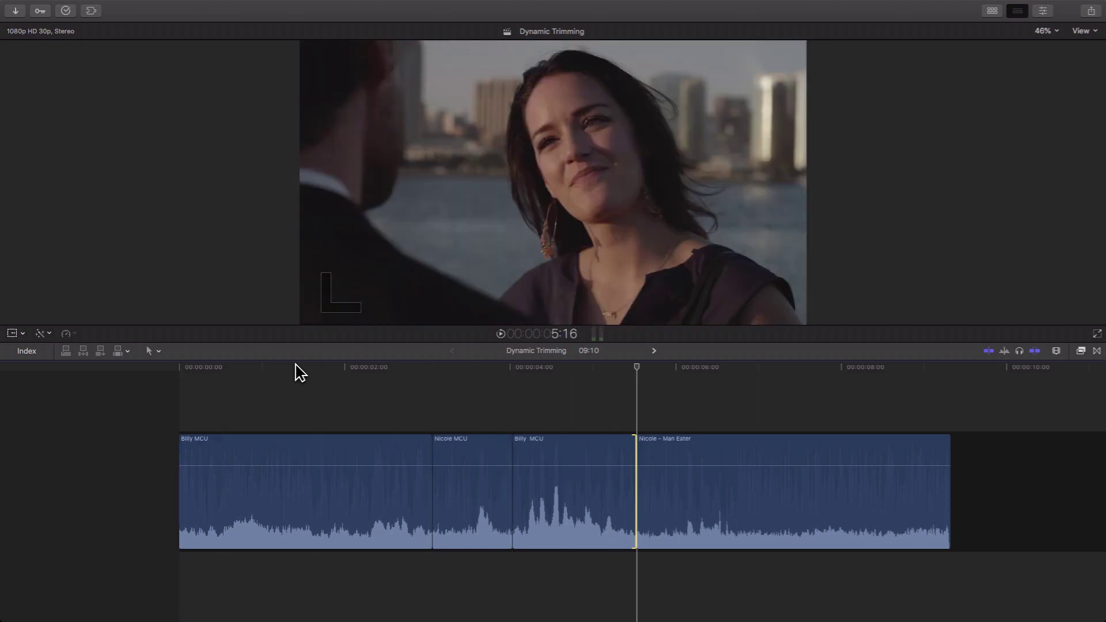
pyautogui.hotkey('shift', 'z')
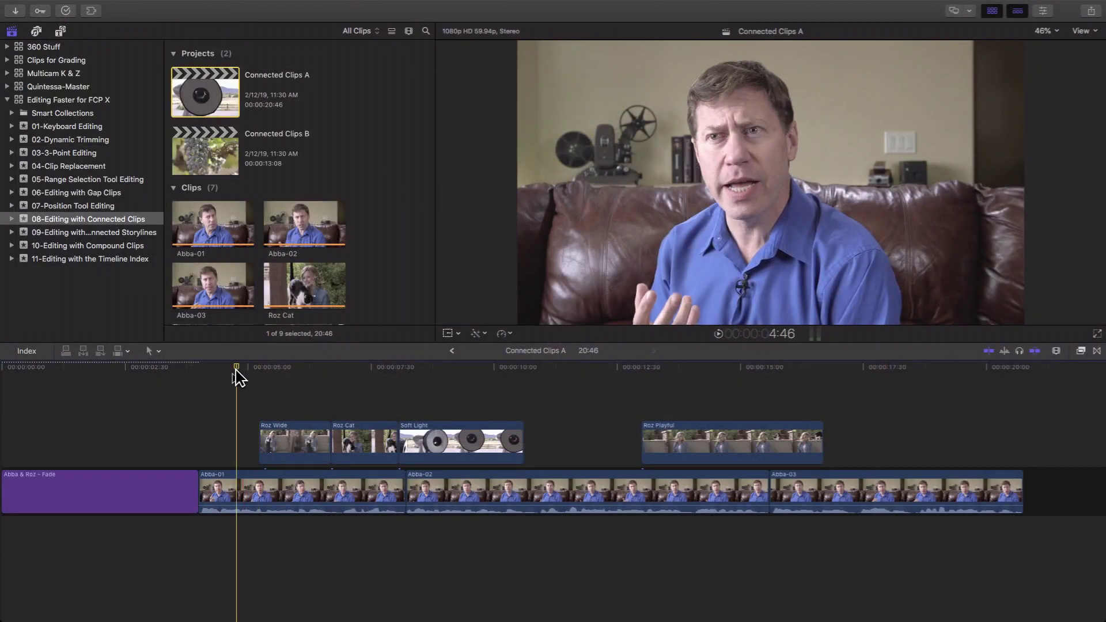
# Step: Skim the clips connected above Abba-01 in the Connected Clips A project, and select Soft Light to inspect it
pyautogui.moveTo(271, 372); pyautogui.dragTo(333, 382)
pyautogui.click(440, 441)
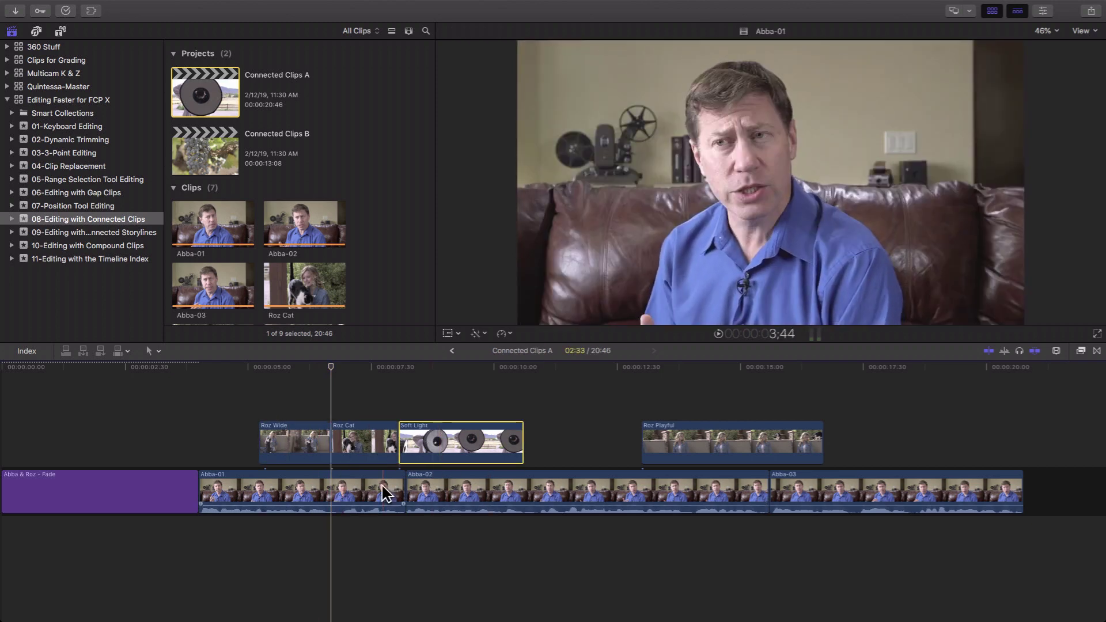
pyautogui.click(352, 526)
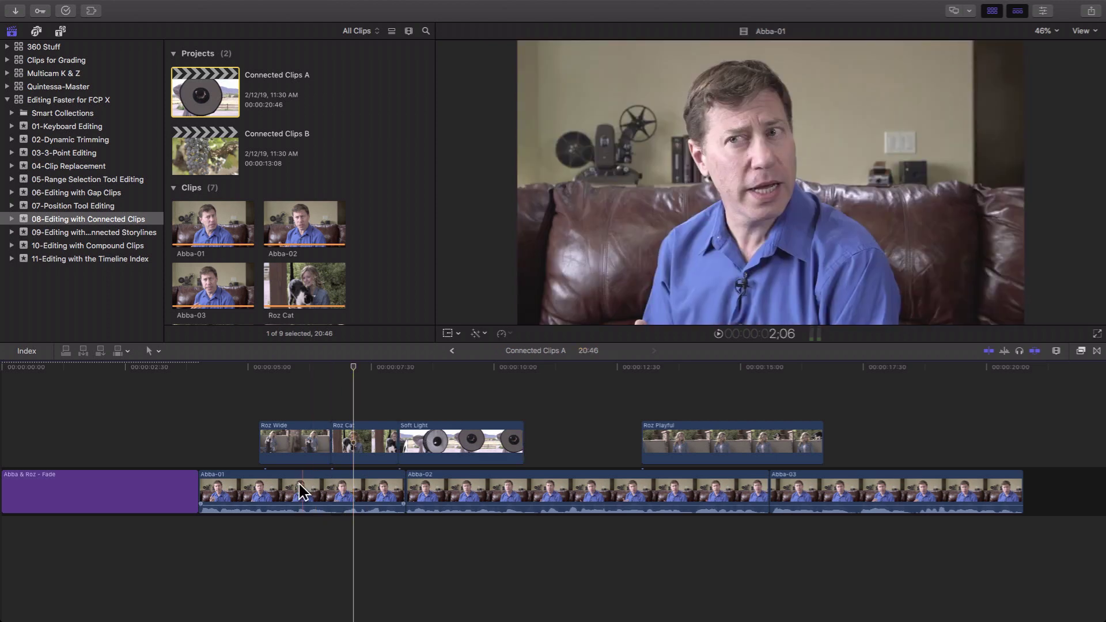
# Step: Move Abba-01 between Abba-02 and Abba-03 together with its connected clips, and undo the move
pyautogui.click(304, 495)
pyautogui.moveTo(304, 494); pyautogui.dragTo(763, 494)
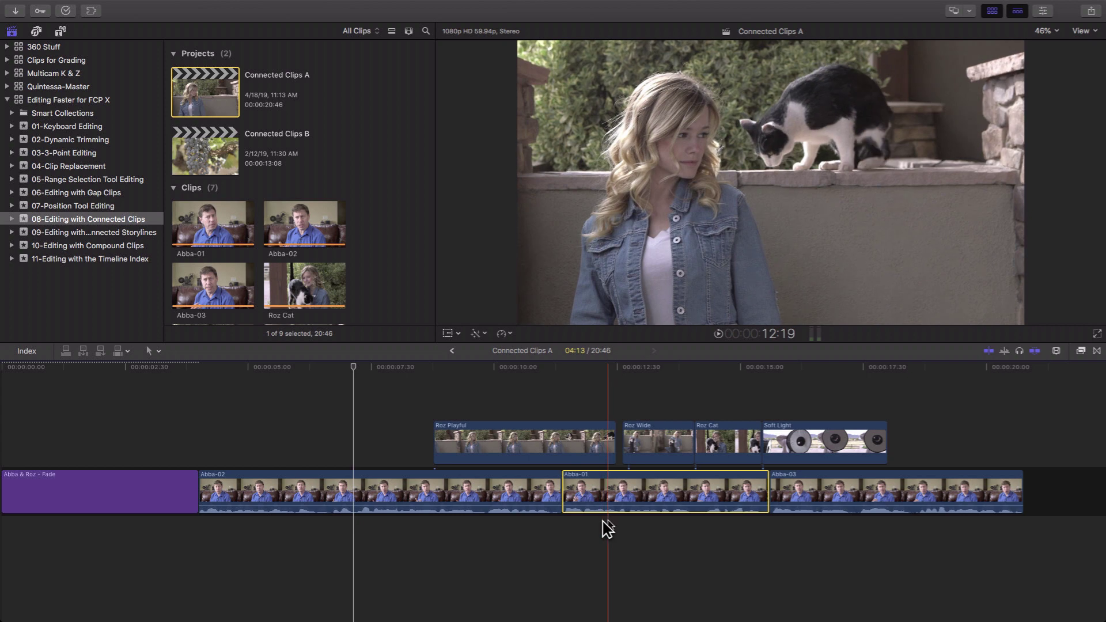
pyautogui.press('super+z')
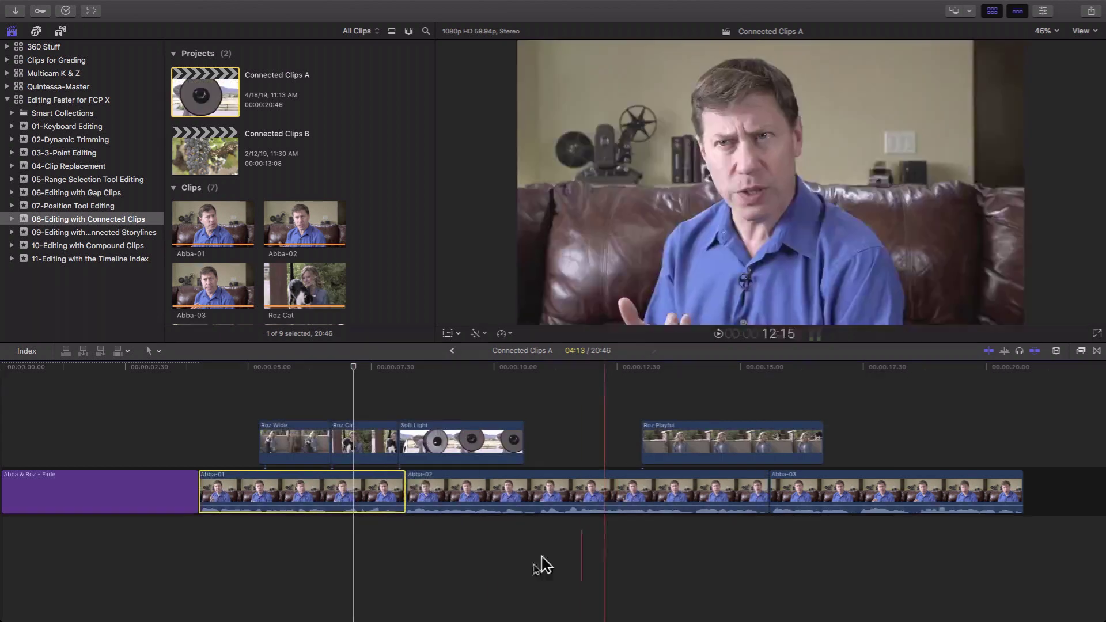
pyautogui.click(473, 562)
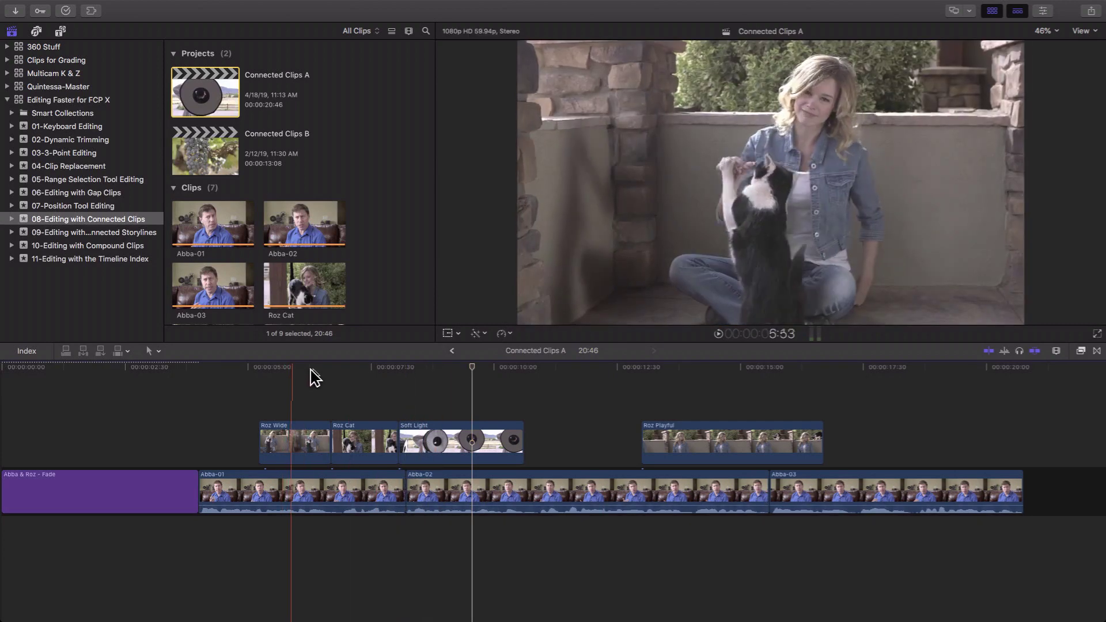
# Step: Examine how the Roz Wide, Roz Cat and Soft Light clips relate to the primary clips beneath them
pyautogui.click(312, 496)
pyautogui.moveTo(309, 390); pyautogui.dragTo(333, 466)
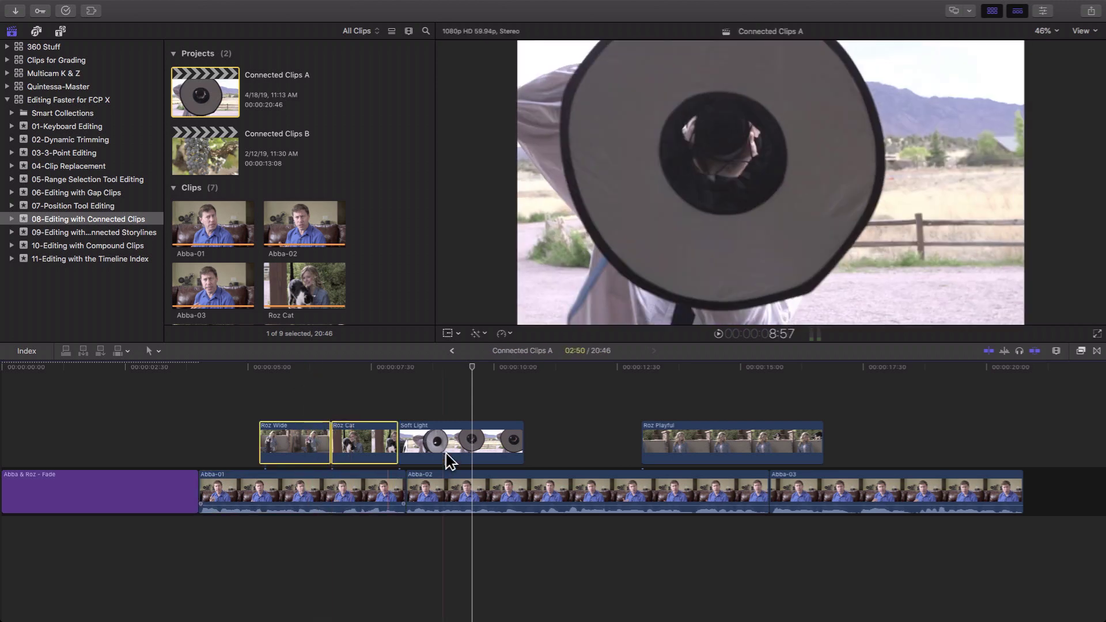
pyautogui.click(460, 442)
pyautogui.click(431, 398)
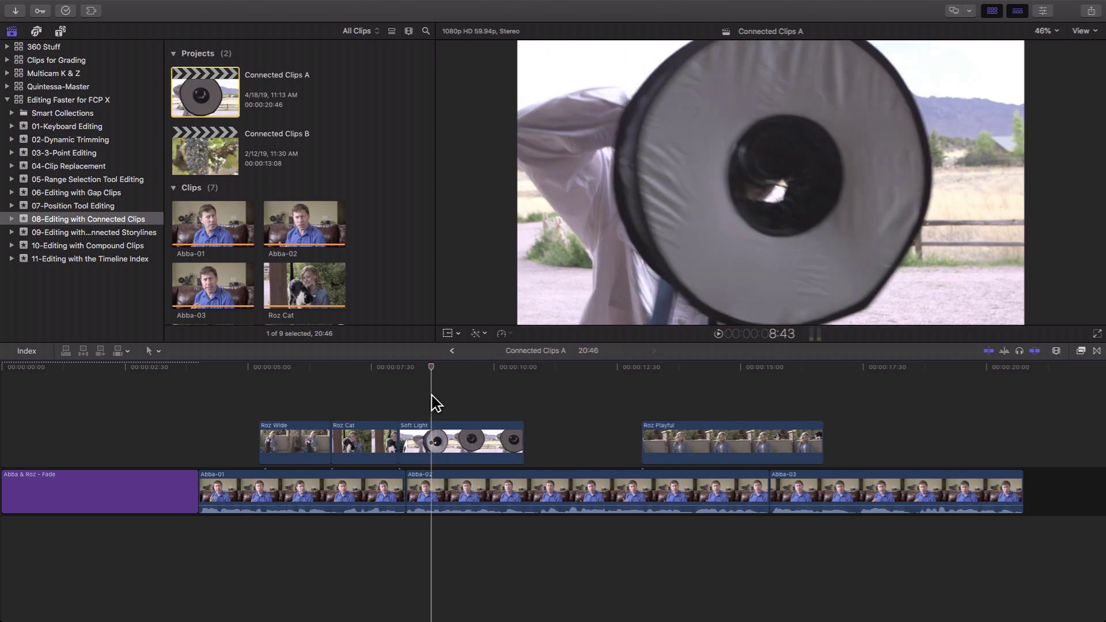
pyautogui.moveTo(414, 367); pyautogui.dragTo(311, 375)
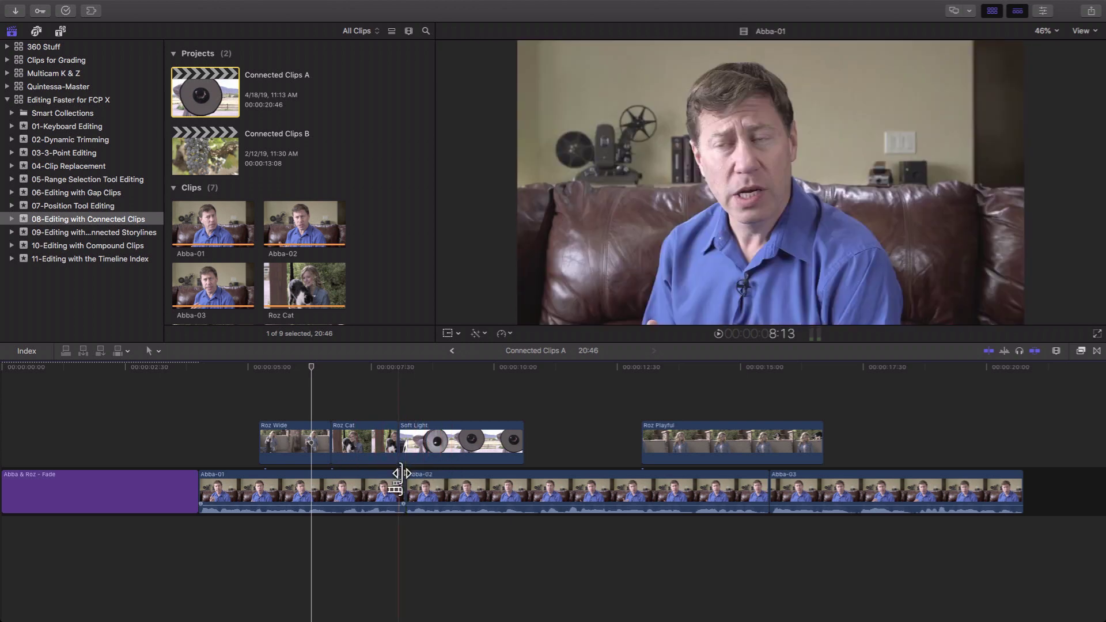
# Step: Move the Soft Light clip's connection point onto Abba-02 at about 9:00 without shifting the clip
pyautogui.click(412, 458)
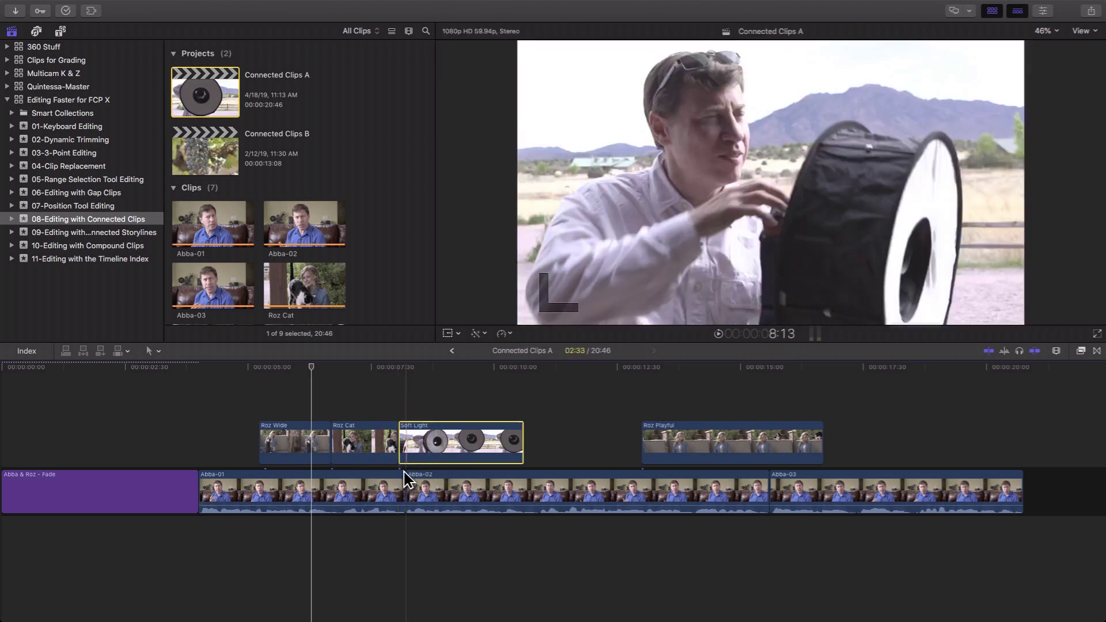
pyautogui.click(424, 390)
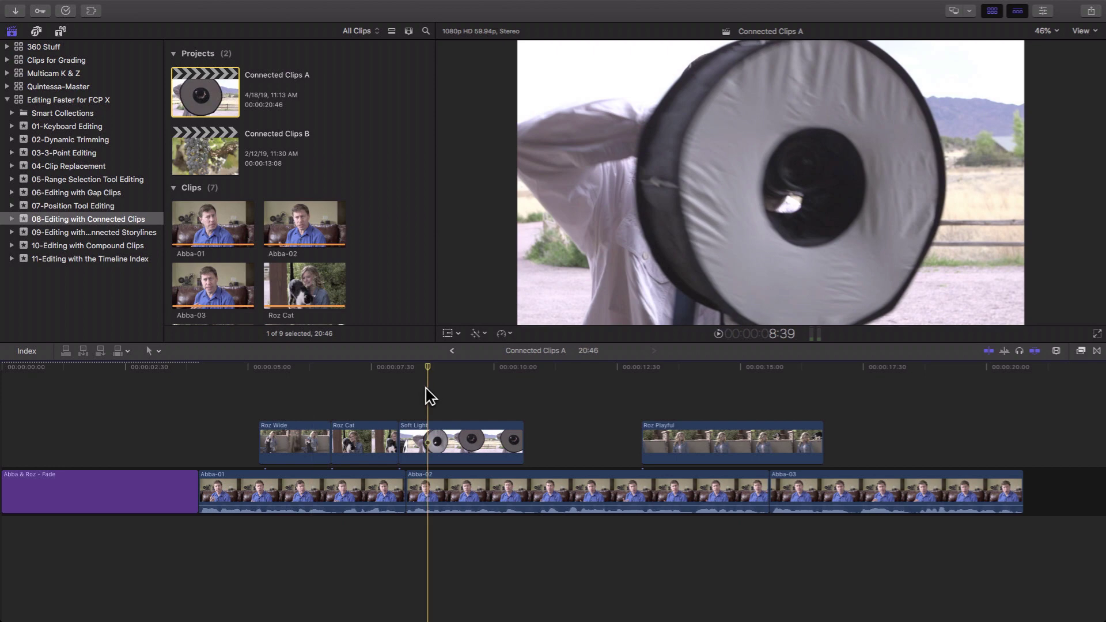
pyautogui.click(419, 396)
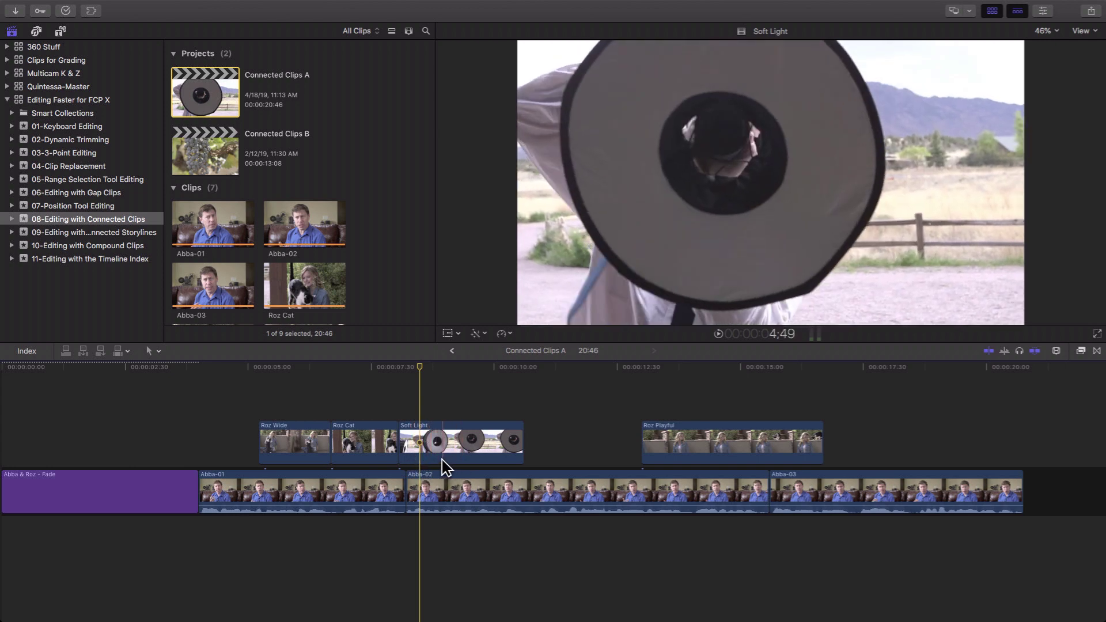
pyautogui.click(445, 460)
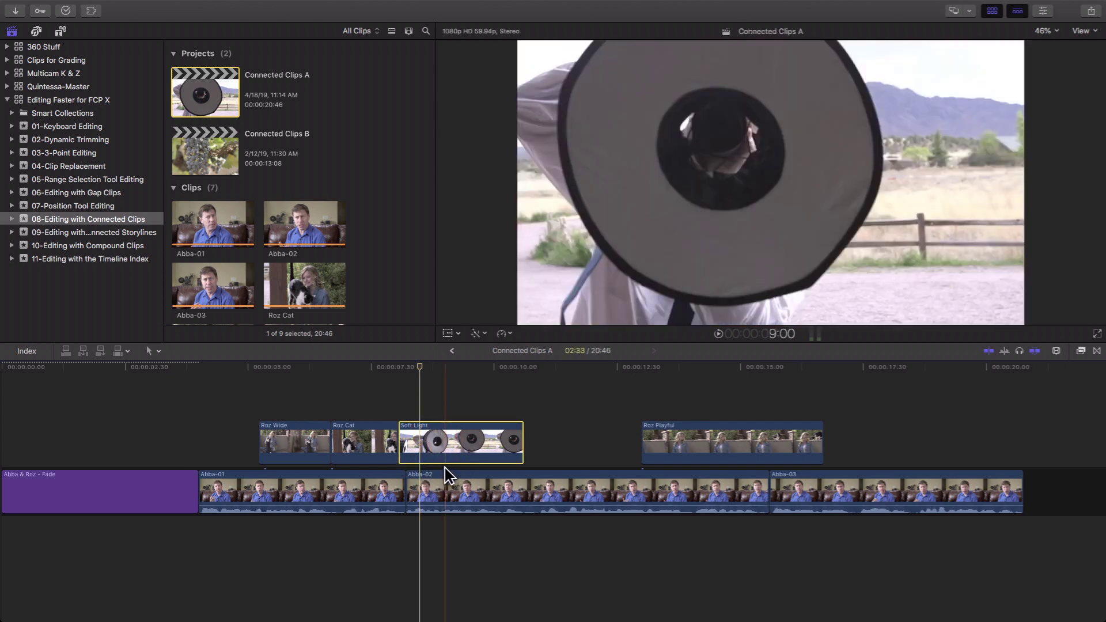
# Step: Try moving Abba-01 along the primary storyline to check which connected clips travel with it
pyautogui.click(340, 493)
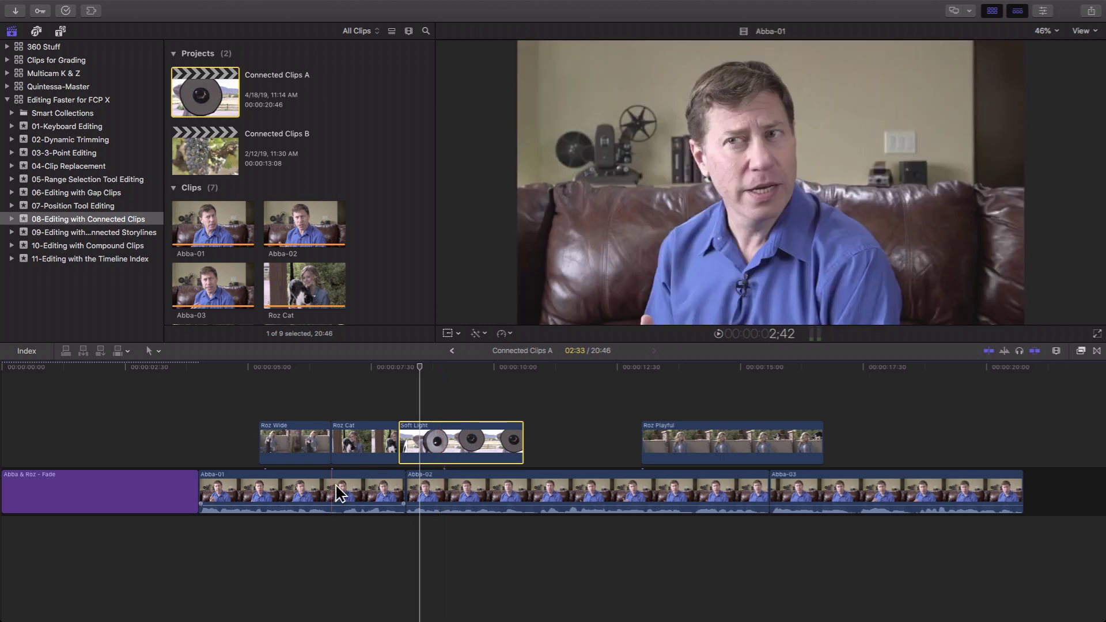
pyautogui.moveTo(296, 489); pyautogui.dragTo(340, 415)
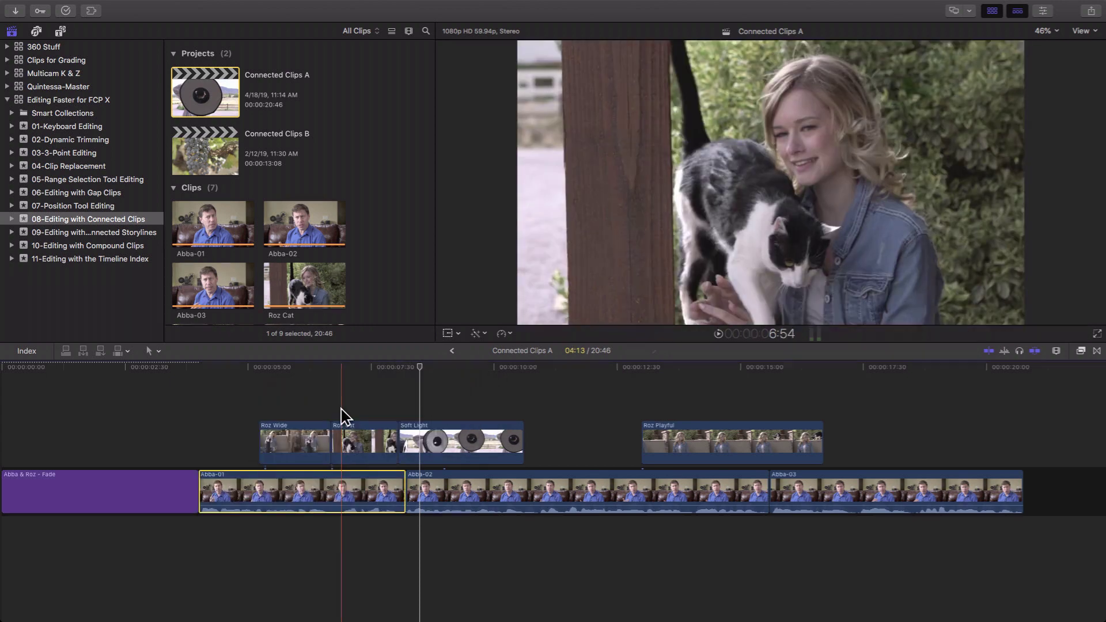
pyautogui.click(388, 366)
pyautogui.press('l')
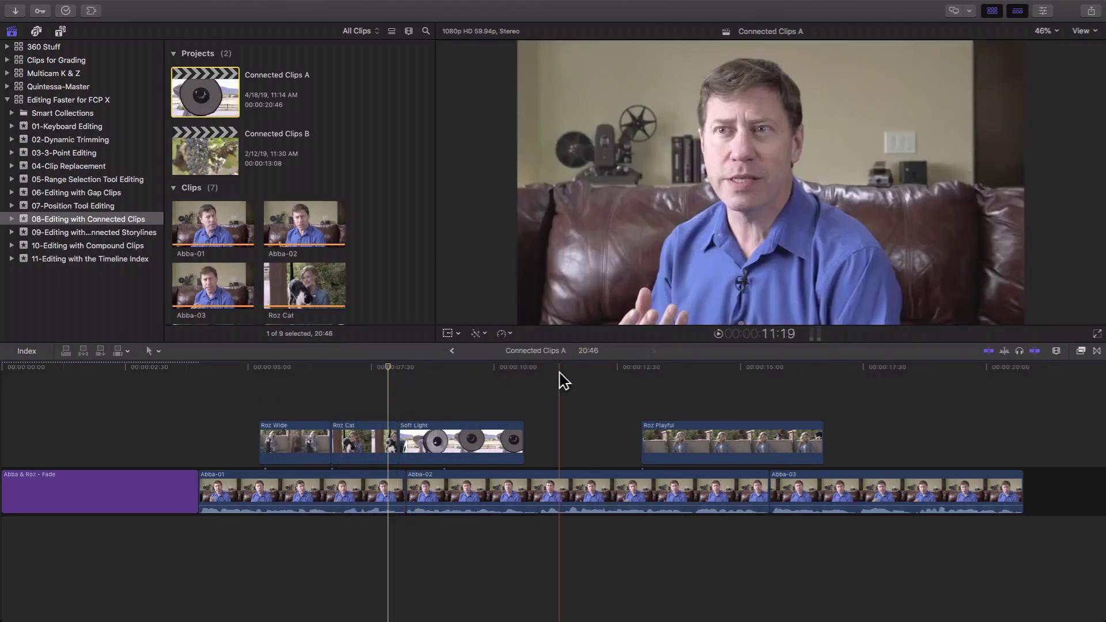
# Step: Open the Connected Clips B project and inspect the interview clip after Sunrise and the storyline connected to it
pyautogui.doubleClick(210, 163)
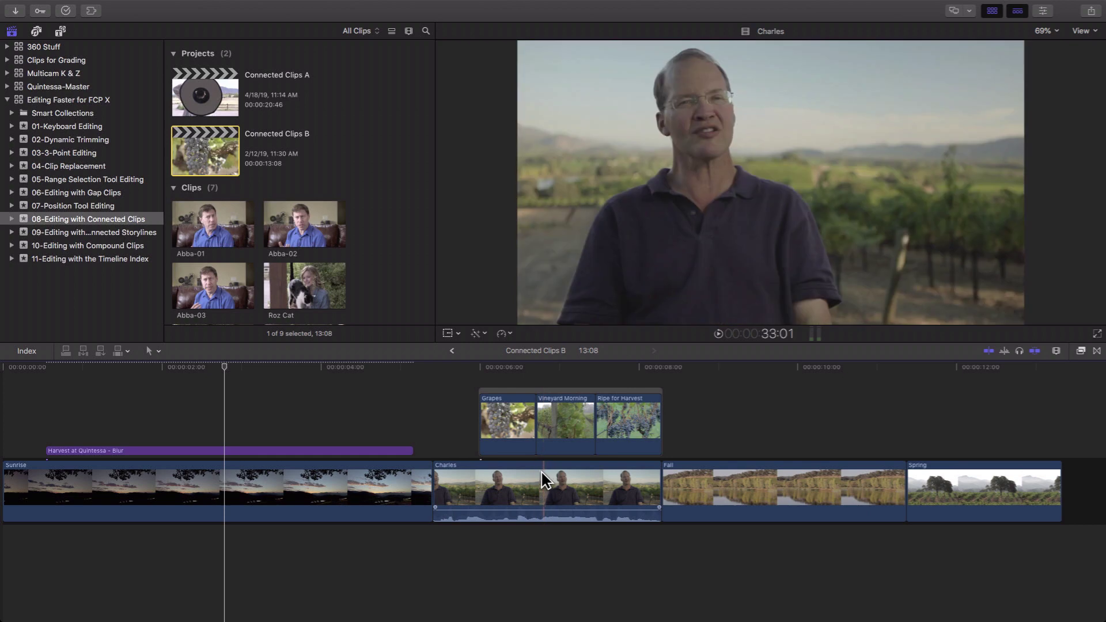
pyautogui.click(519, 488)
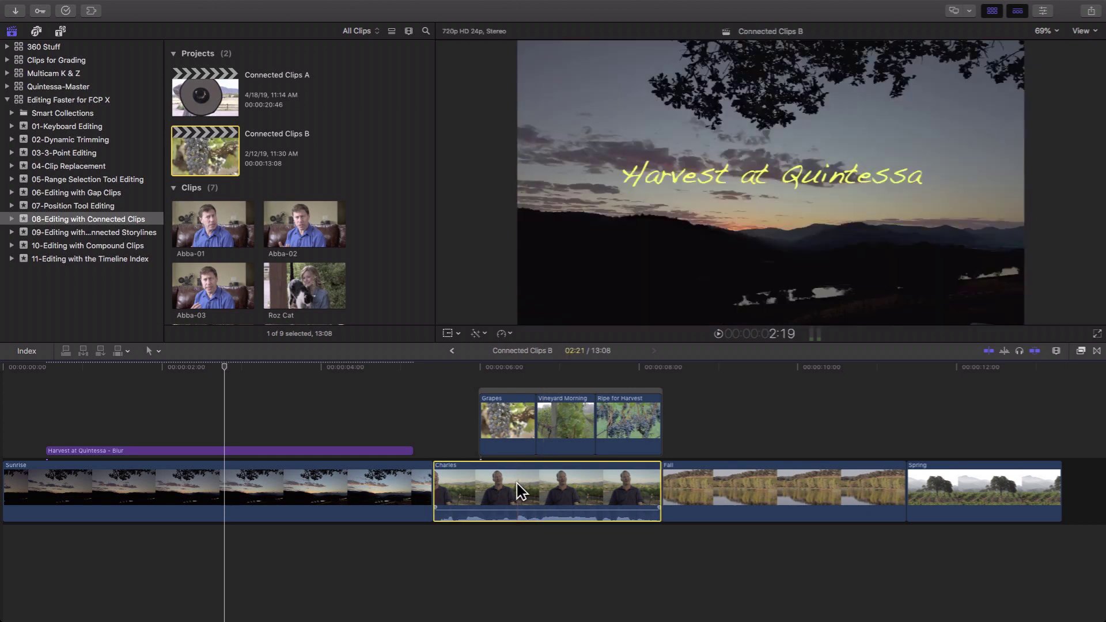
pyautogui.click(511, 392)
# Step: Delete the interview clip between Sunrise and Fall along with its connected storyline, and undo the deletion
pyautogui.click(530, 492)
pyautogui.press('Delete')
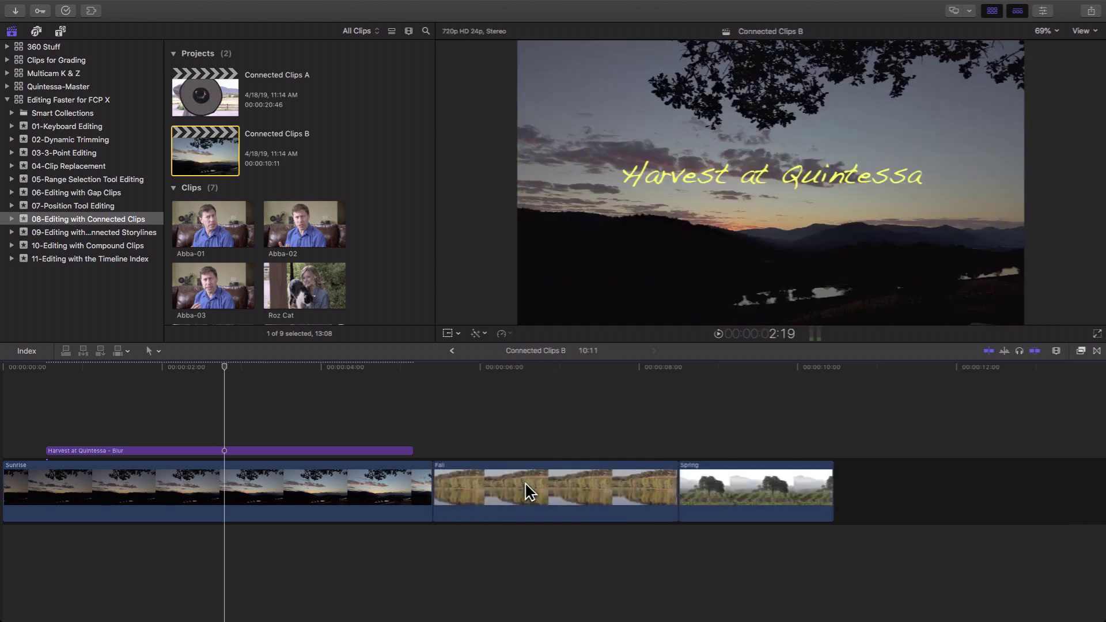
pyautogui.press('super+z')
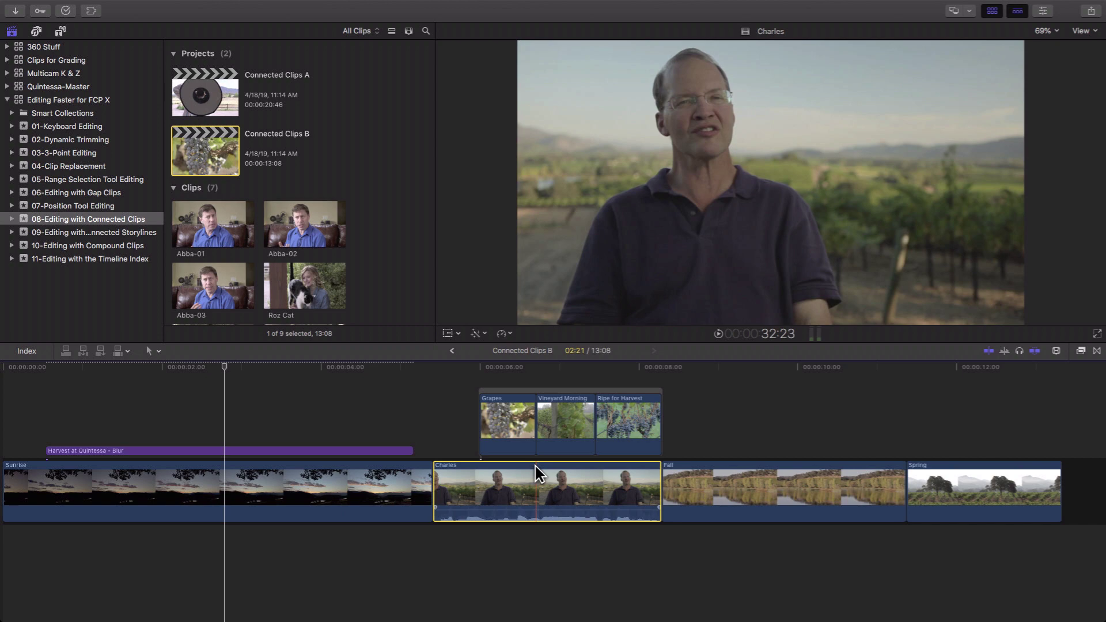
# Step: Replace the interview clip between Sunrise and Fall with a gap, and undo the replacement
pyautogui.hotkey('shift', 'Delete')
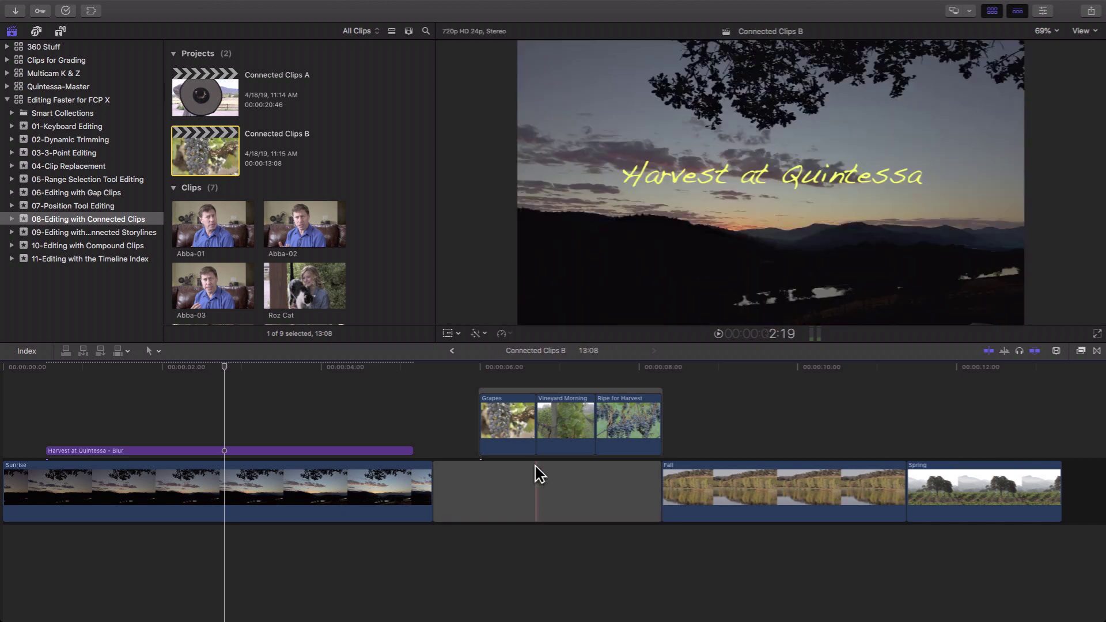
pyautogui.press('super+z')
pyautogui.click(534, 464)
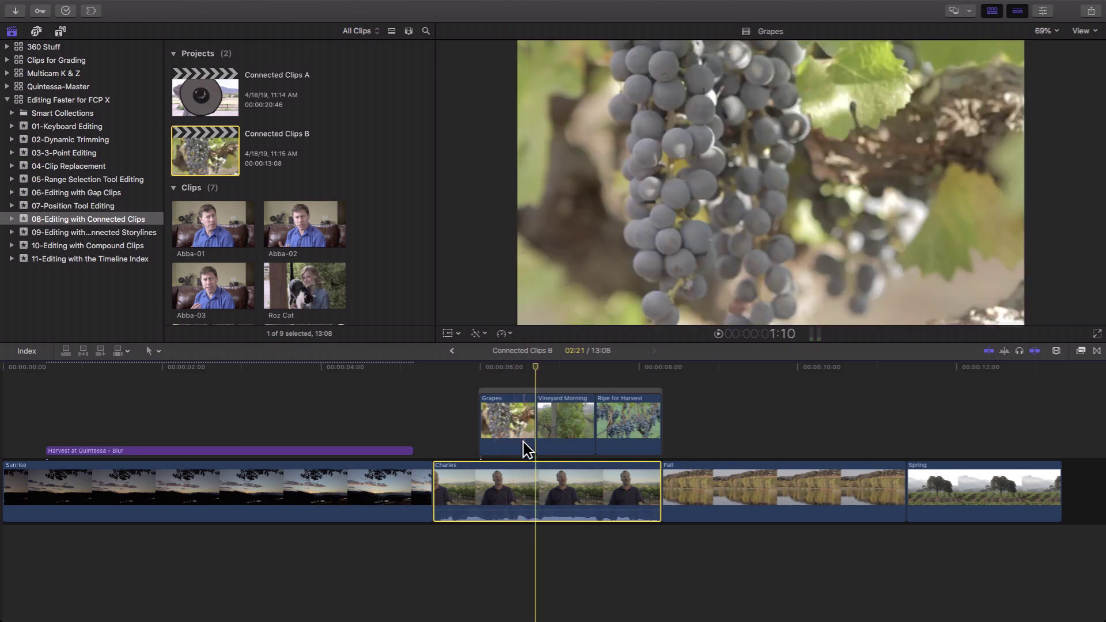
# Step: Delete the interview clip with its connections overridden so the Grapes storyline stays in place, and undo the deletion
pyautogui.click(450, 478)
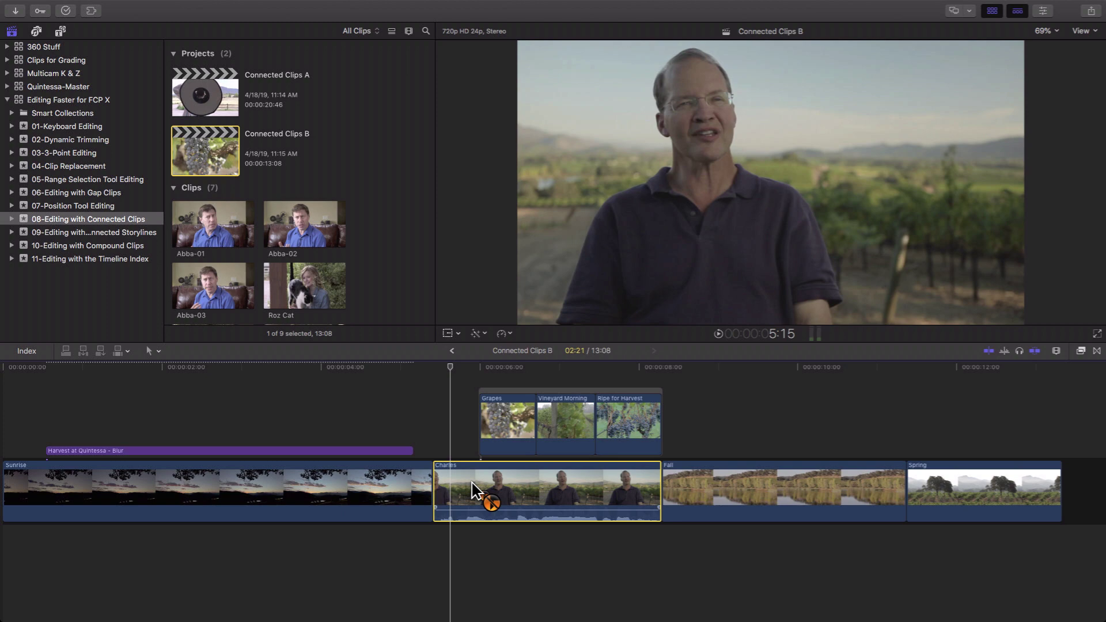
pyautogui.press('Delete')
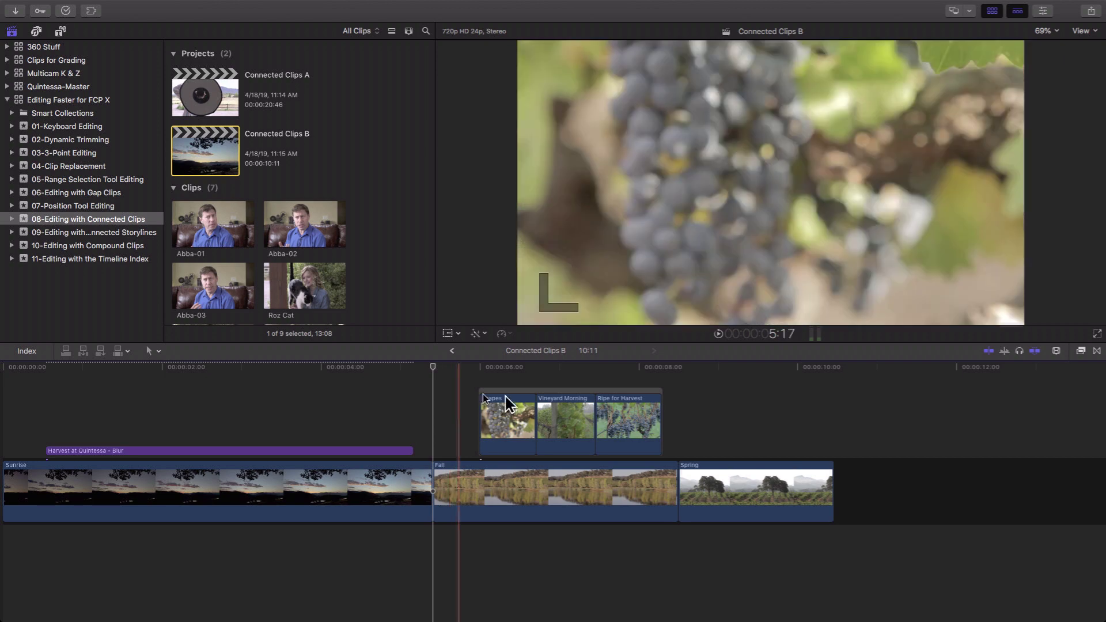
pyautogui.press('super+z')
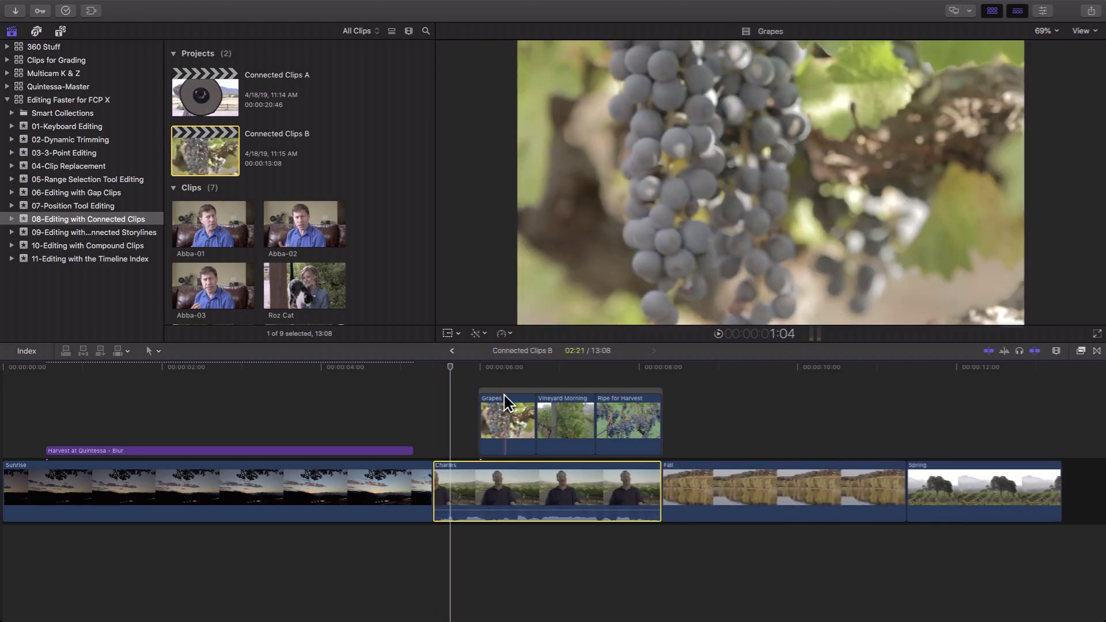
# Step: Check the Grapes storyline's start at 6:00, and delete the interview clip beneath it while keeping the storyline in place
pyautogui.click(480, 369)
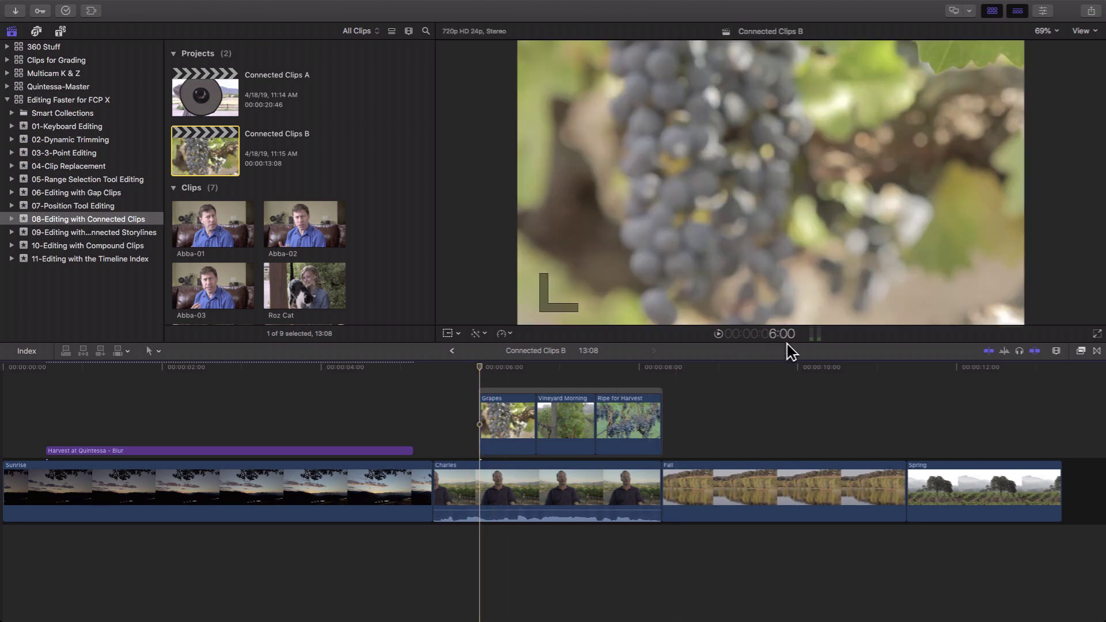
pyautogui.click(501, 494)
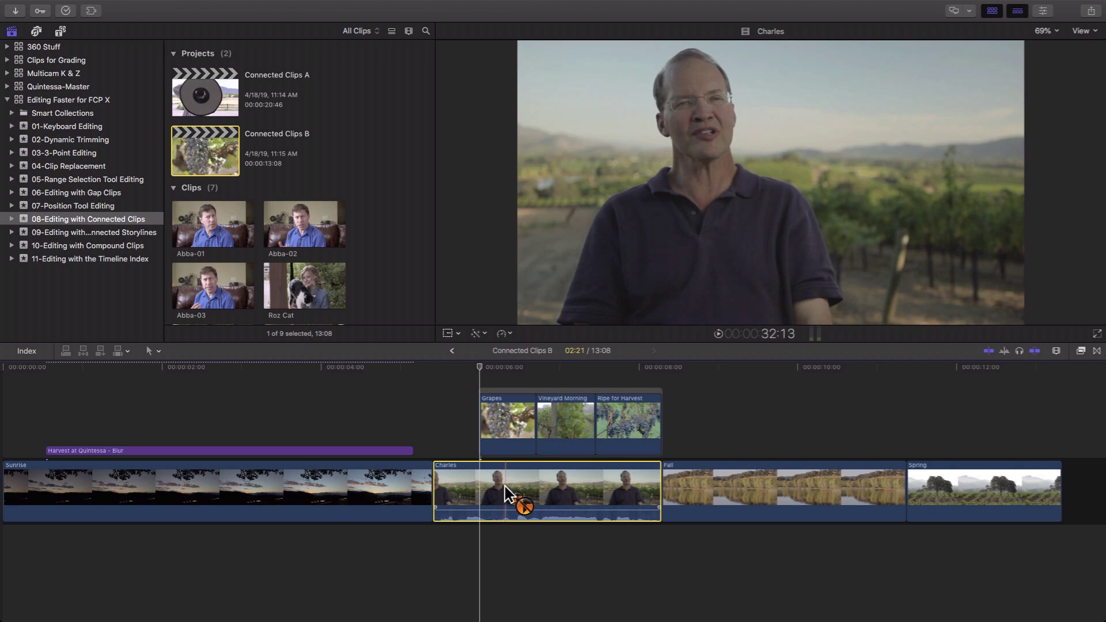
pyautogui.press('Delete')
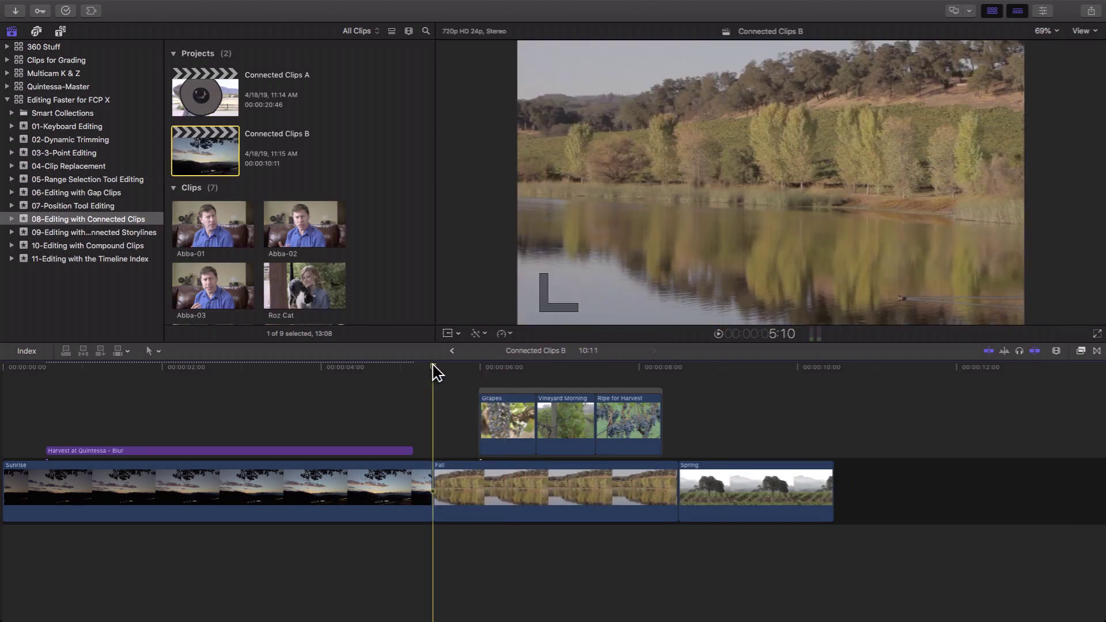
# Step: Move the Grapes storyline forward in time so that it spans the cut between the Fall and Spring clips
pyautogui.click(480, 368)
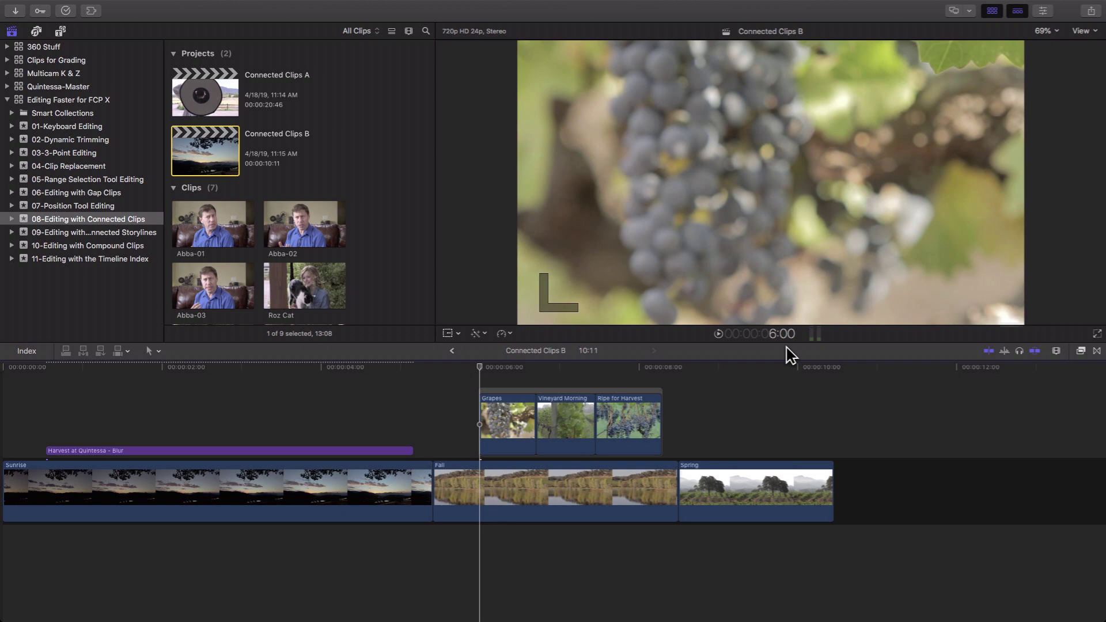
pyautogui.click(413, 389)
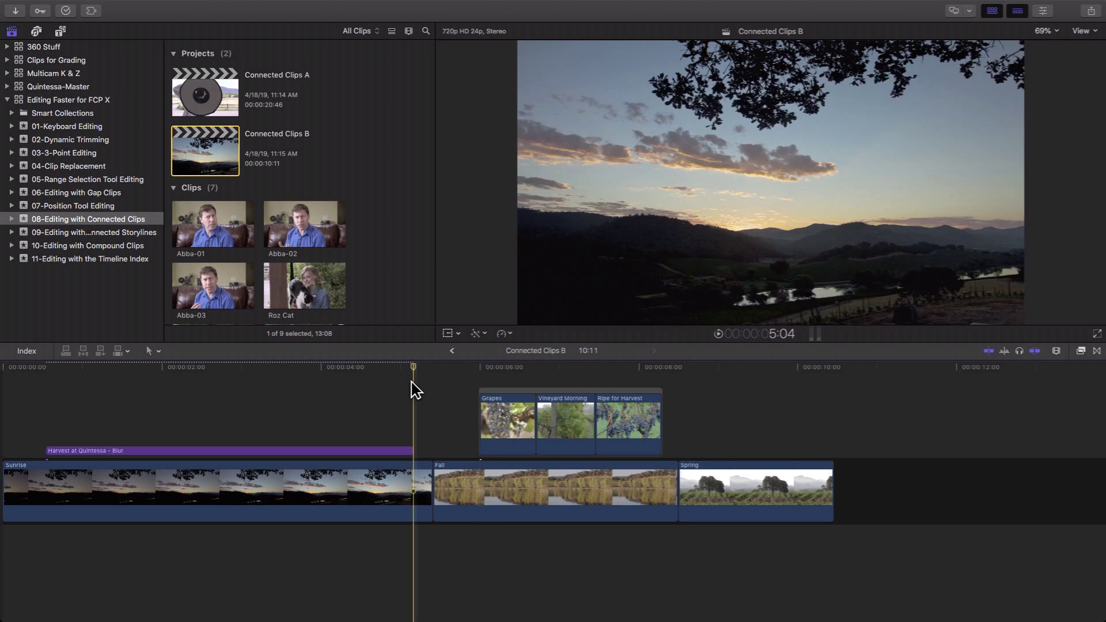
pyautogui.press('super+equal')
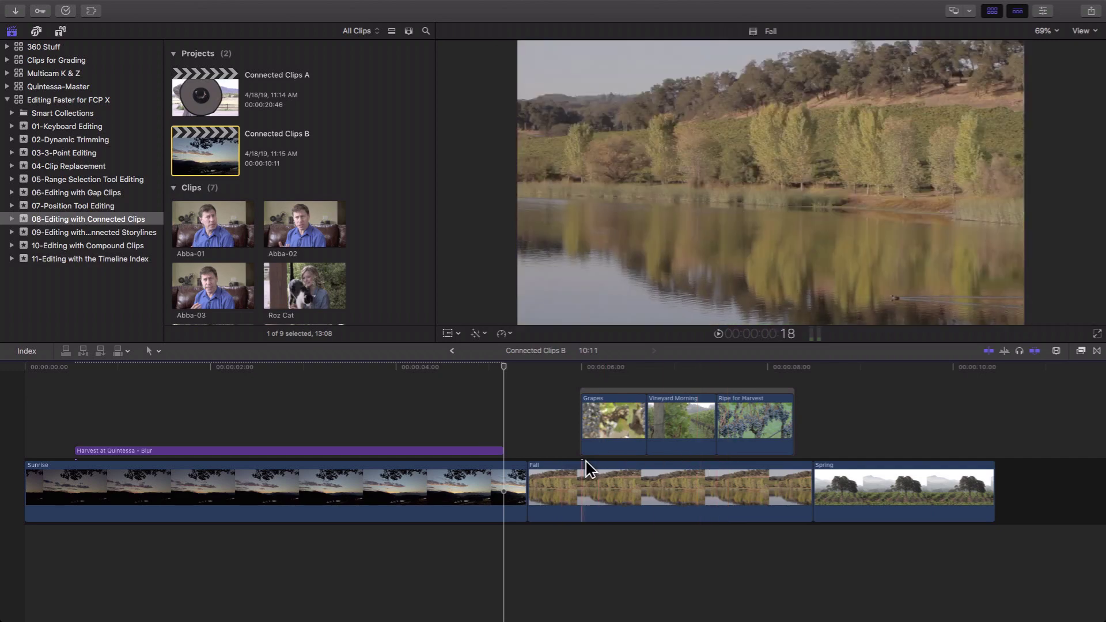
pyautogui.click(663, 396)
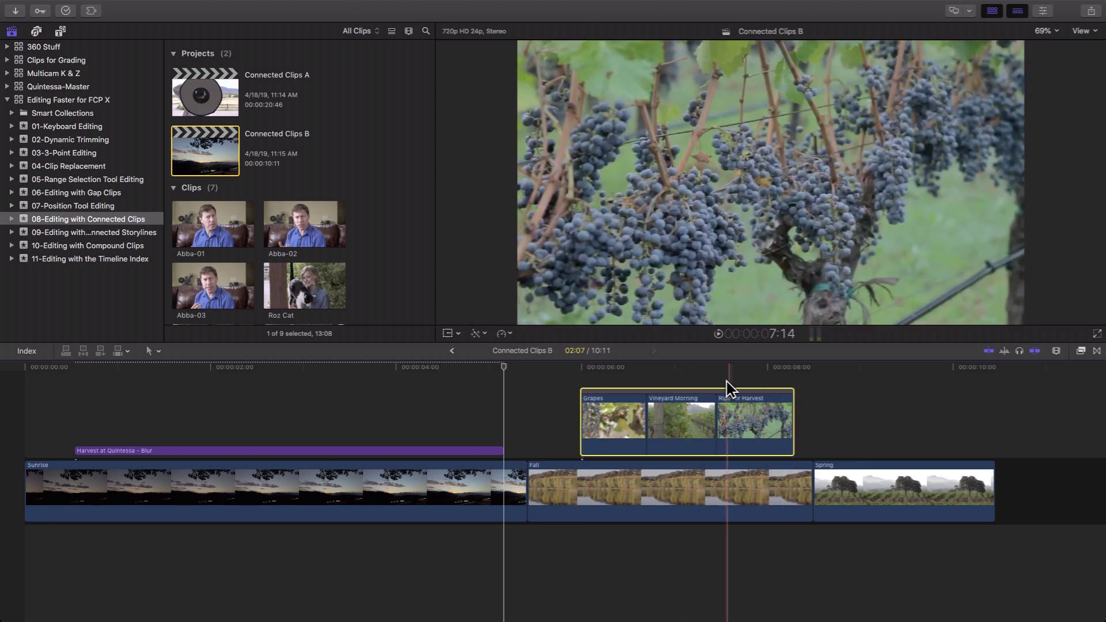
pyautogui.moveTo(708, 397); pyautogui.dragTo(765, 388)
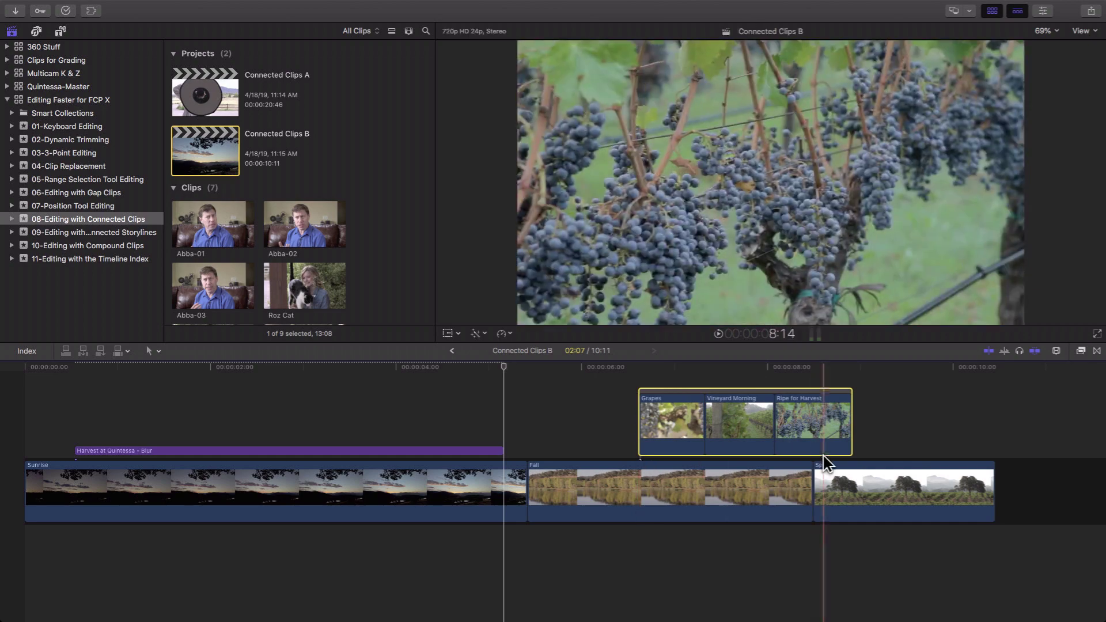
# Step: Move the Grapes storyline's connection point from the Fall clip to the Spring clip without shifting the storyline
pyautogui.click(794, 385)
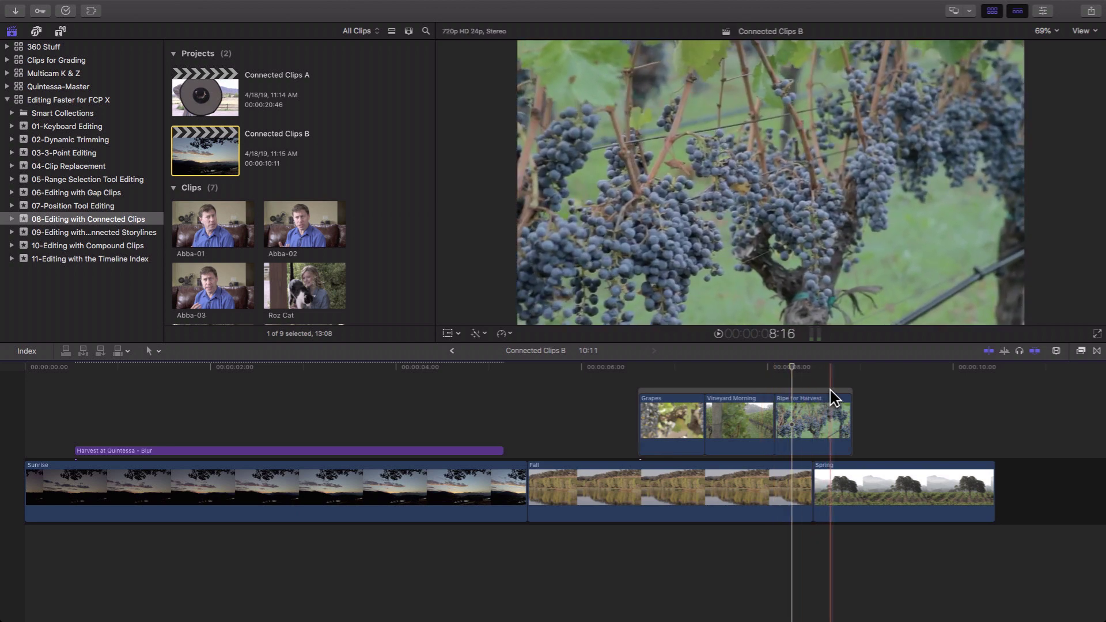
pyautogui.click(832, 390)
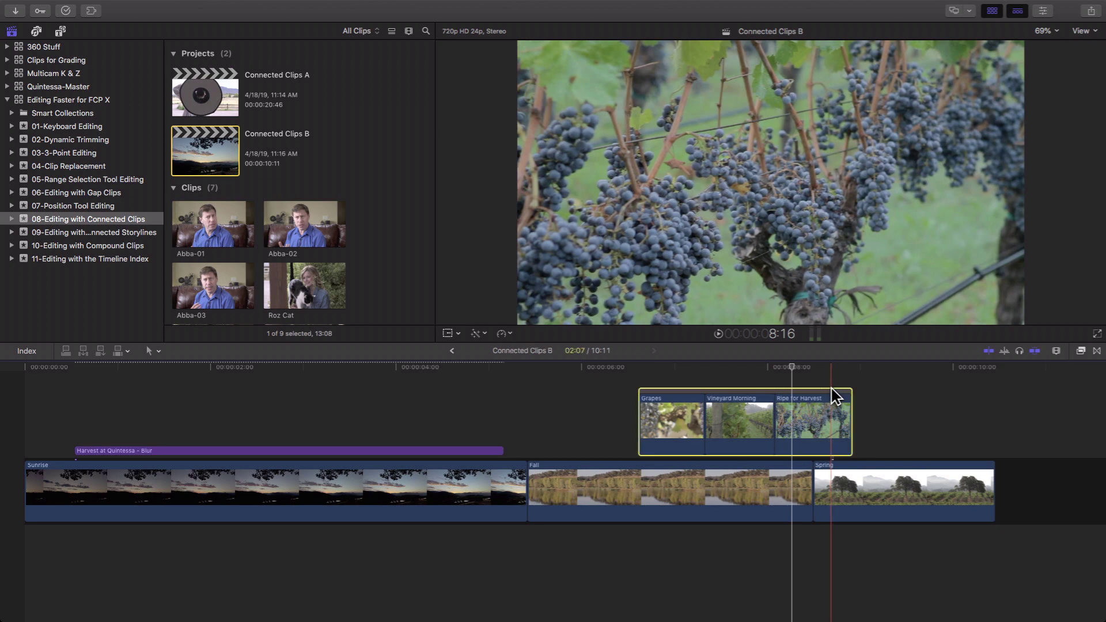
pyautogui.click(834, 481)
# Step: Swap the order of the Fall and Spring clips in the primary storyline, undo the swap, and park the playhead at 6:00
pyautogui.moveTo(747, 494); pyautogui.dragTo(620, 445)
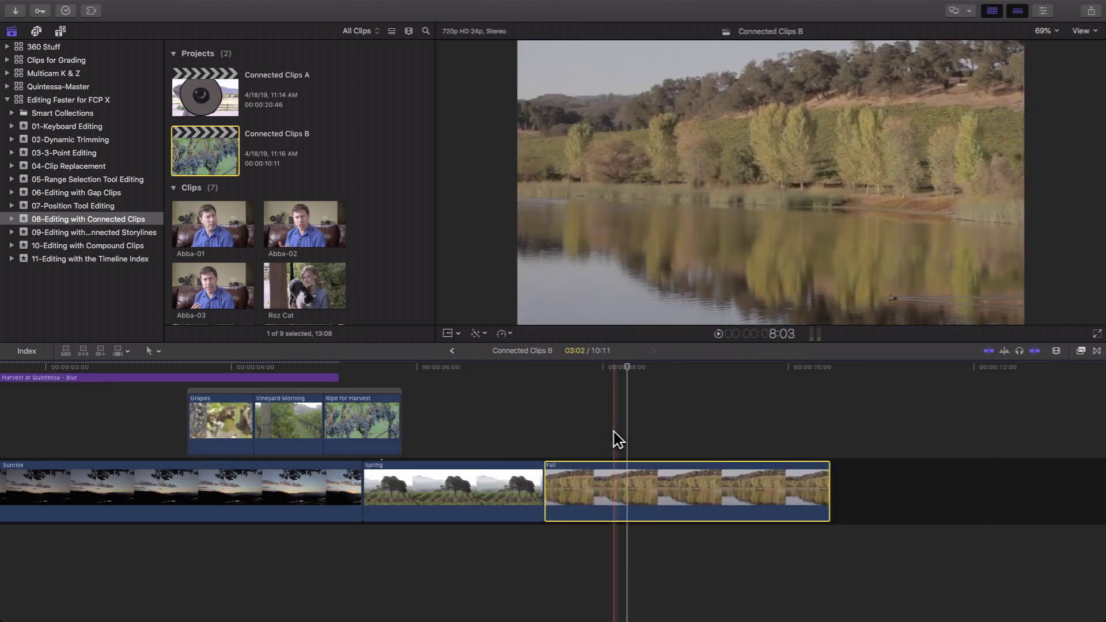
pyautogui.press('super+z')
pyautogui.click(424, 389)
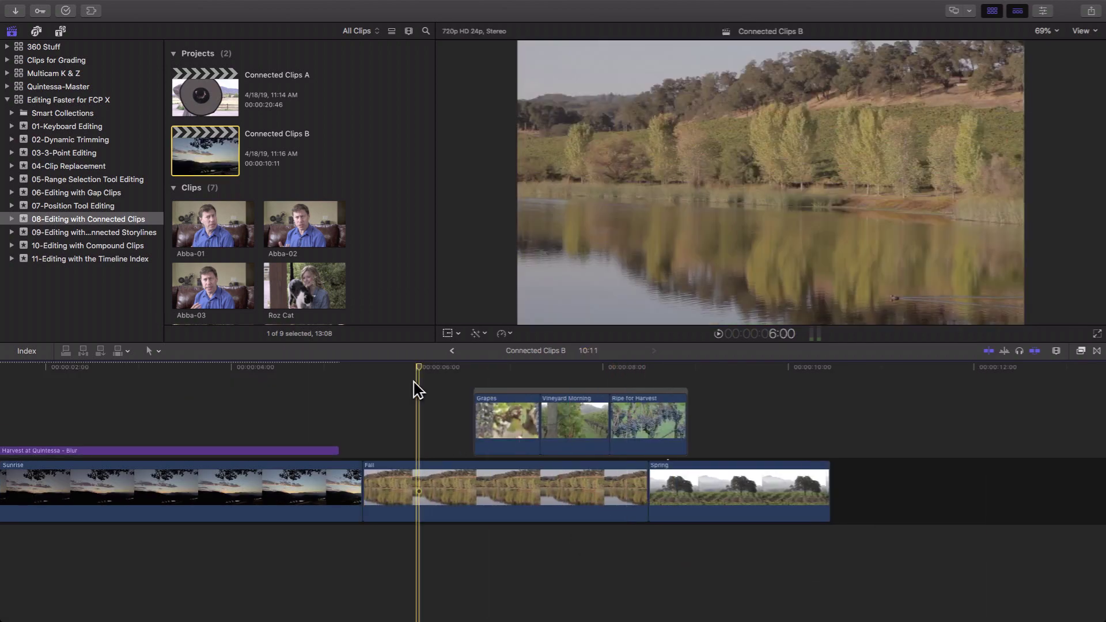
# Step: Open the Editing Faster for FCP X extension and preview the Gap Clips lesson and the Connected Clips lesson up to 00:20
pyautogui.click(91, 11)
pyautogui.click(89, 38)
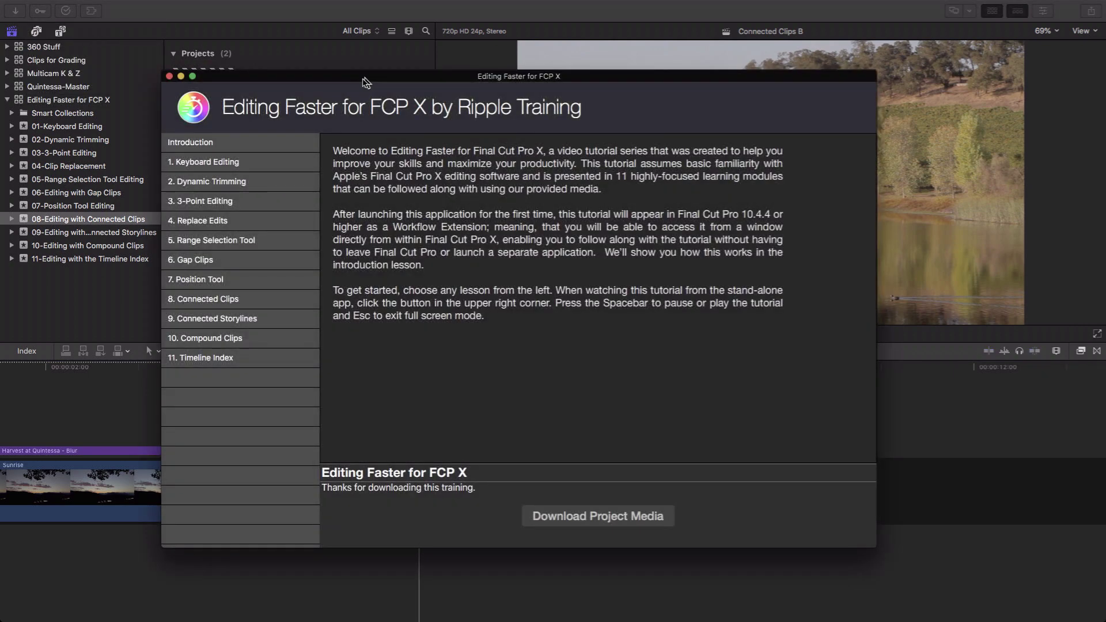
pyautogui.moveTo(365, 81); pyautogui.dragTo(419, 62)
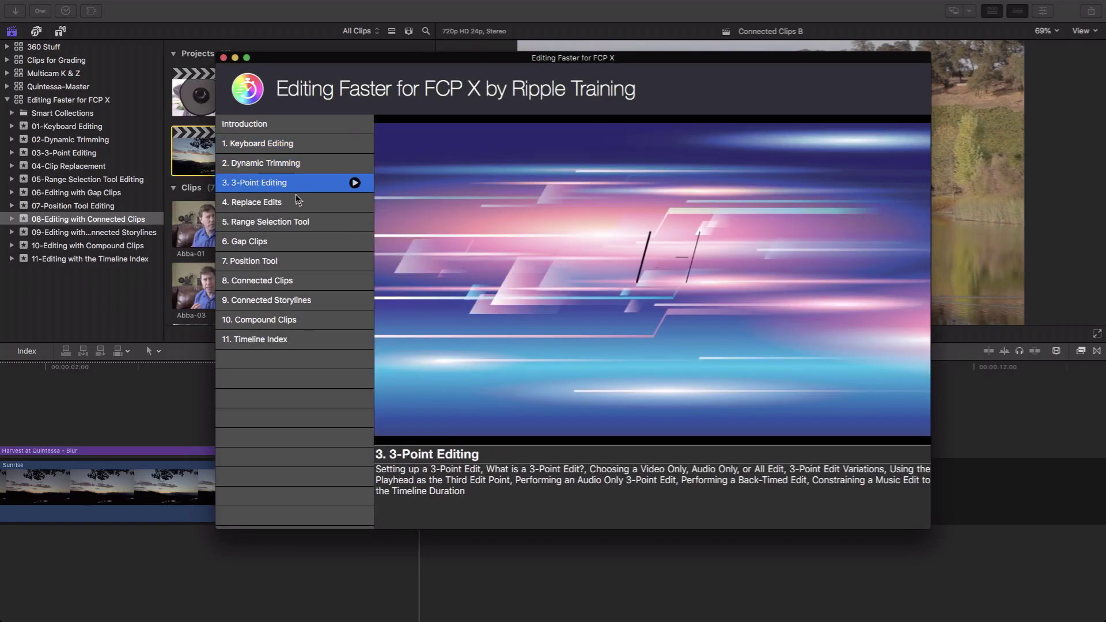
pyautogui.click(293, 239)
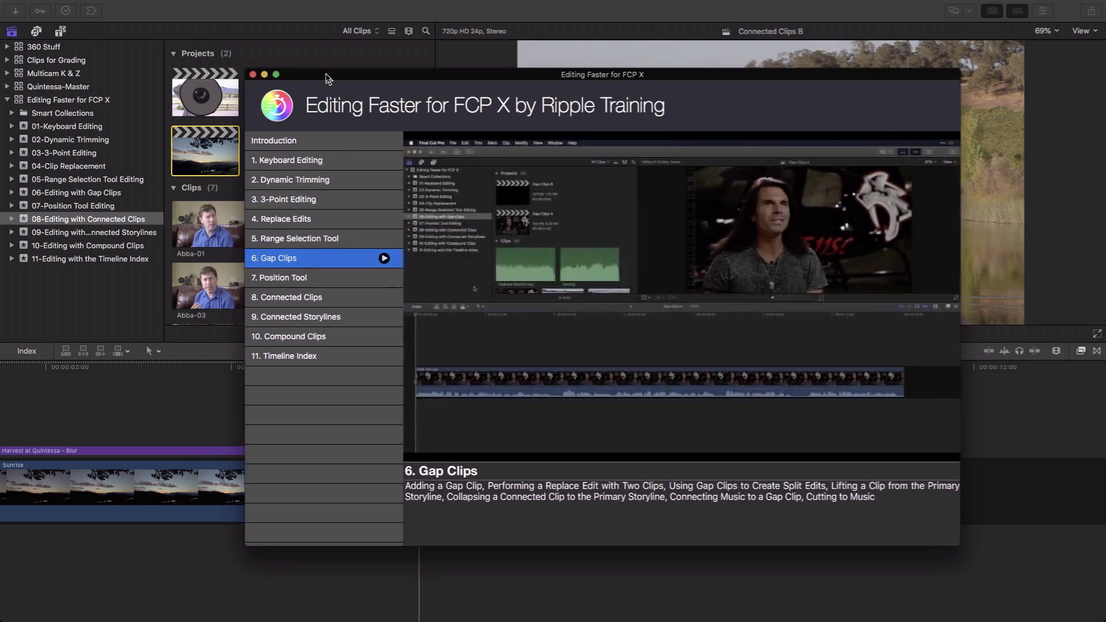
pyautogui.click(288, 297)
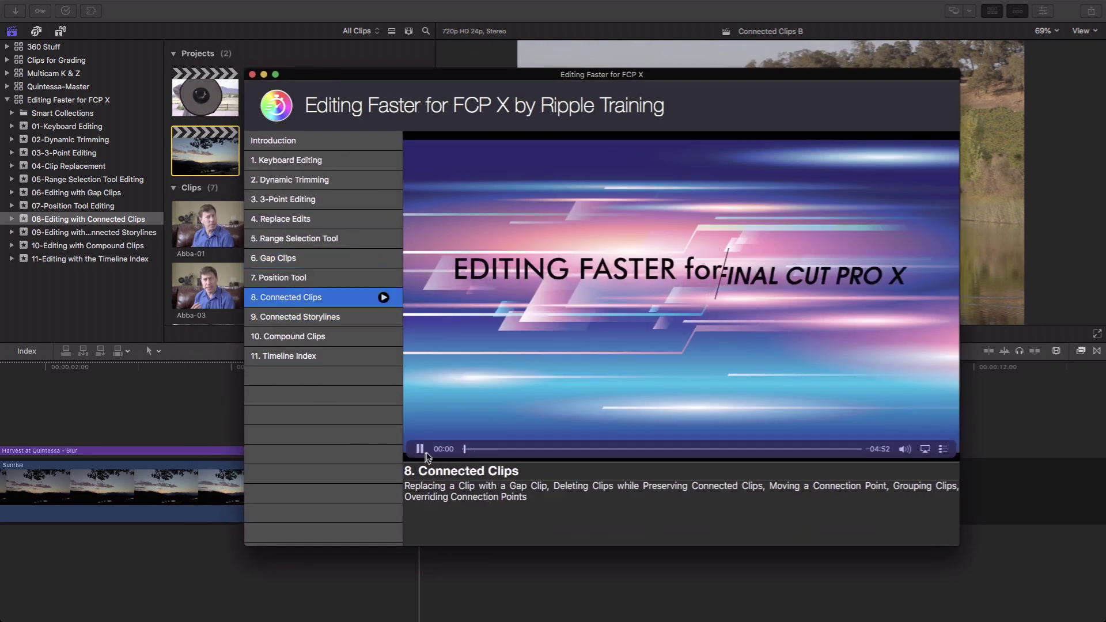
pyautogui.moveTo(481, 450)
pyautogui.mouseDown()
pyautogui.moveTo(615, 461)
pyautogui.moveTo(720, 452)
pyautogui.moveTo(556, 450)
pyautogui.moveTo(773, 452)
pyautogui.moveTo(490, 461)
pyautogui.mouseUp()
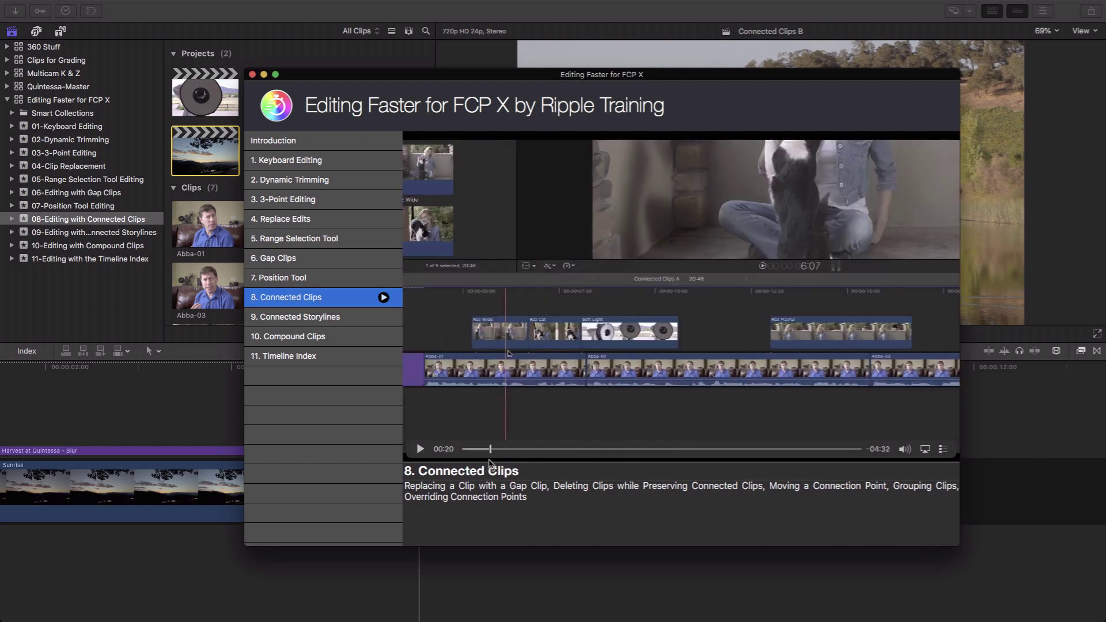
# Step: Preview the opening of the Connected Storylines lesson, and close the training window
pyautogui.click(314, 318)
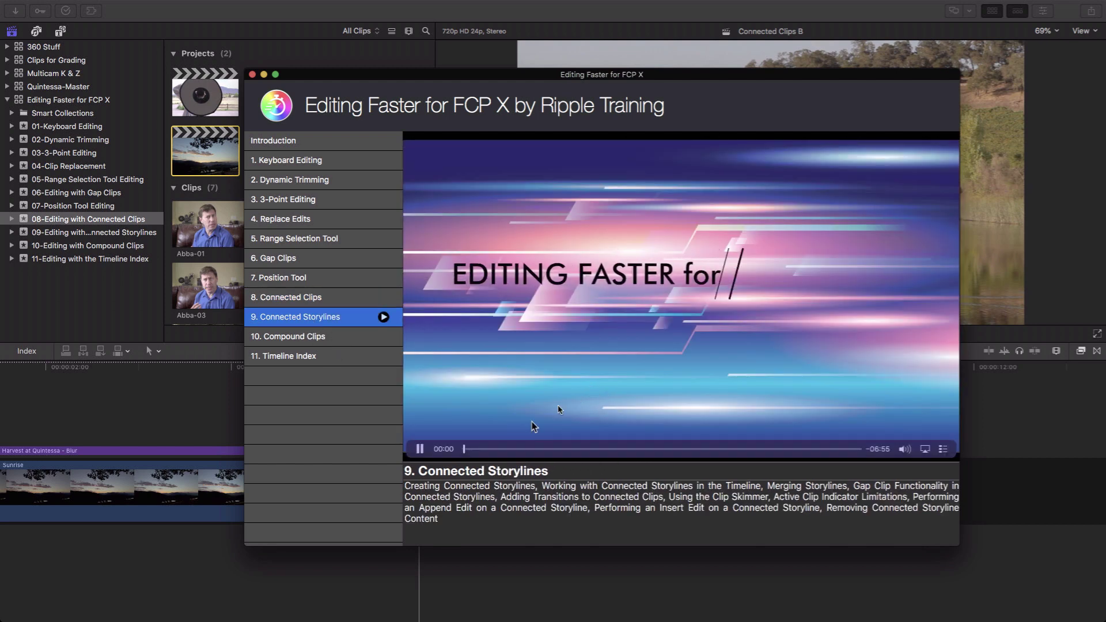
pyautogui.click(420, 450)
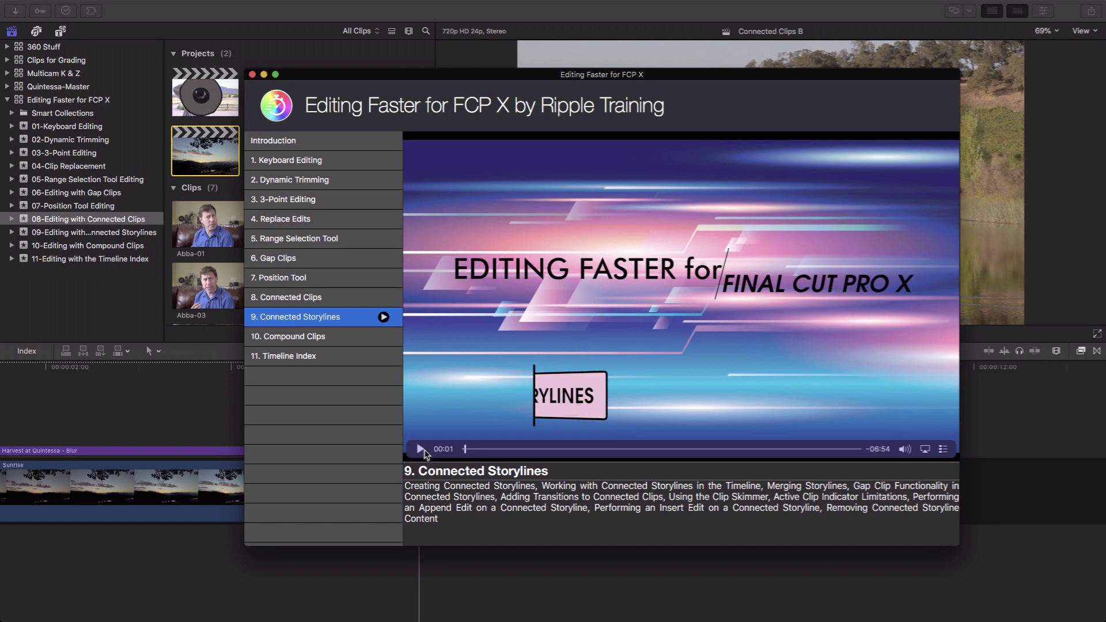
pyautogui.click(422, 451)
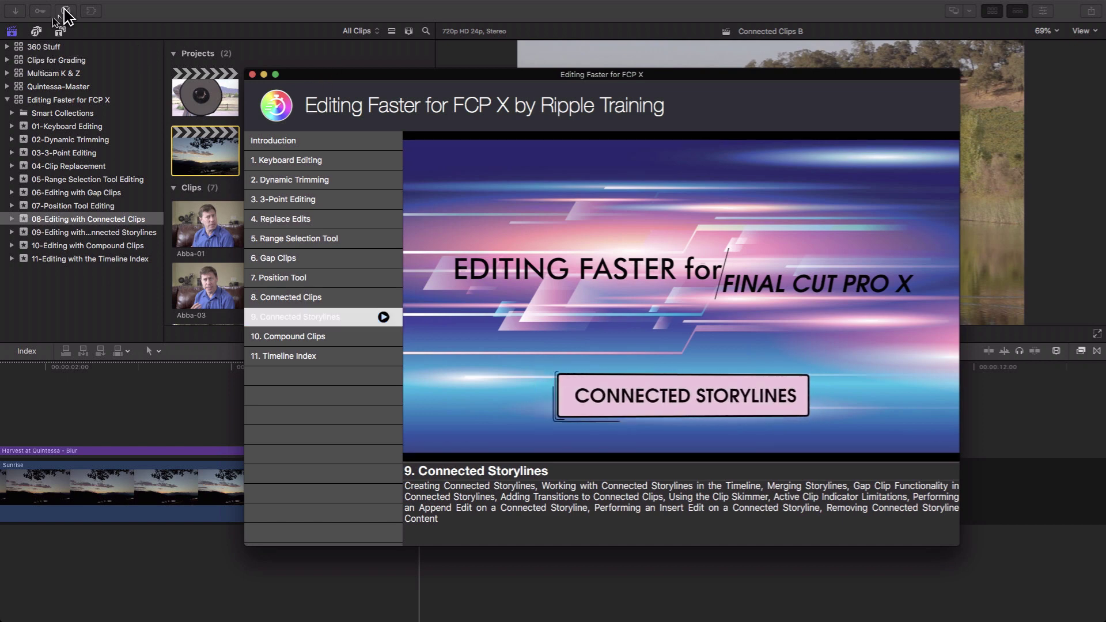
pyautogui.click(252, 74)
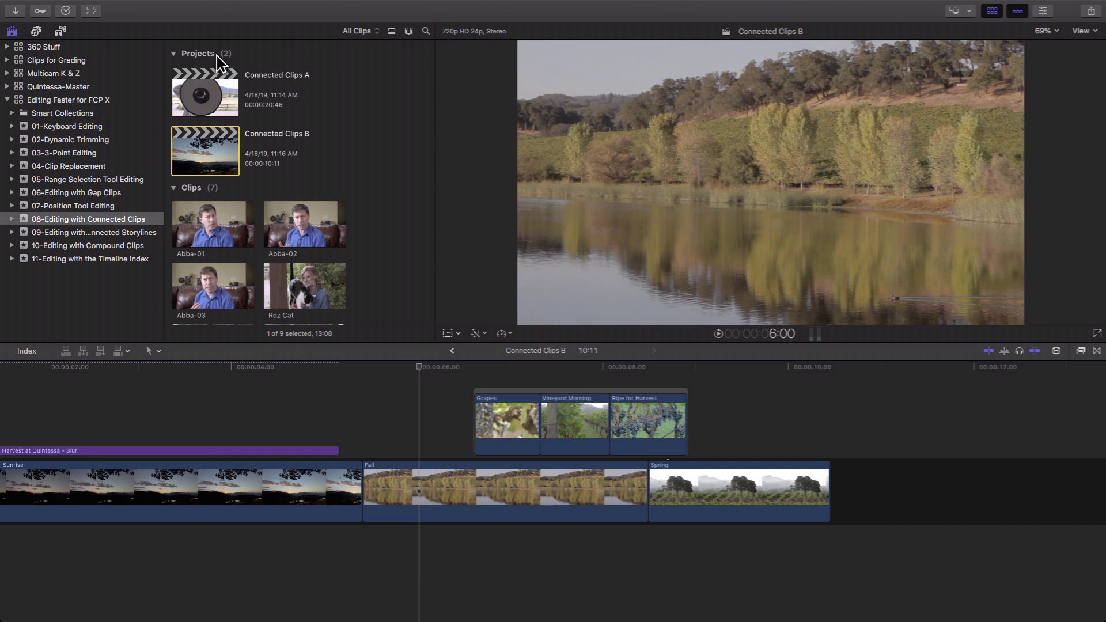
# Step: Reopen the Editing Faster extension, skim the Gap Clips lesson to 00:28, and close the training window
pyautogui.click(90, 11)
pyautogui.click(95, 36)
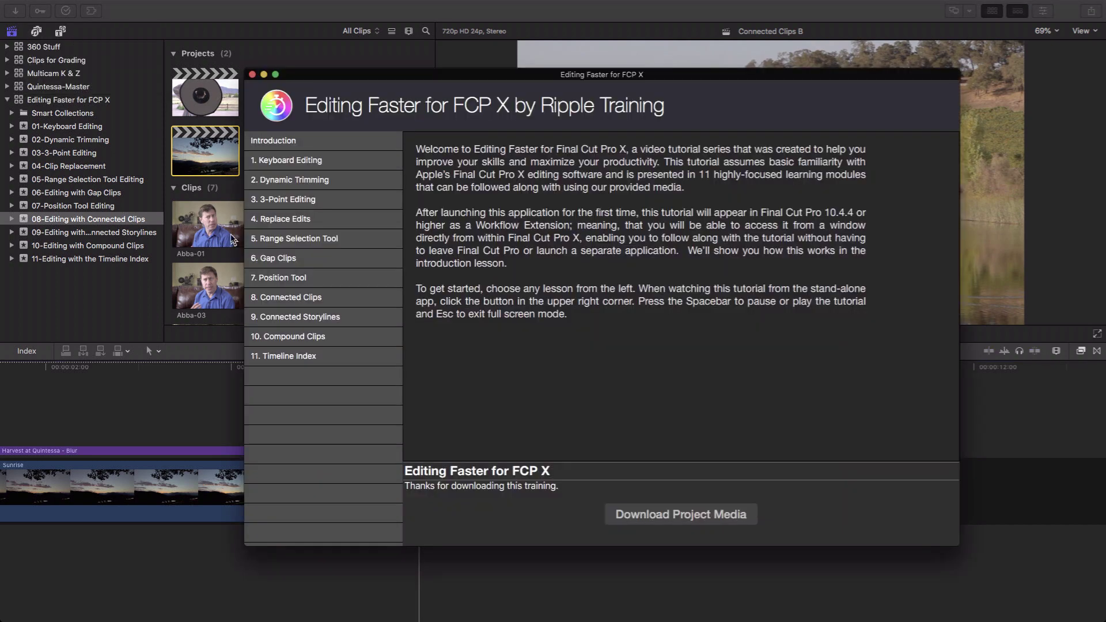
pyautogui.click(293, 259)
pyautogui.moveTo(569, 454); pyautogui.dragTo(487, 450)
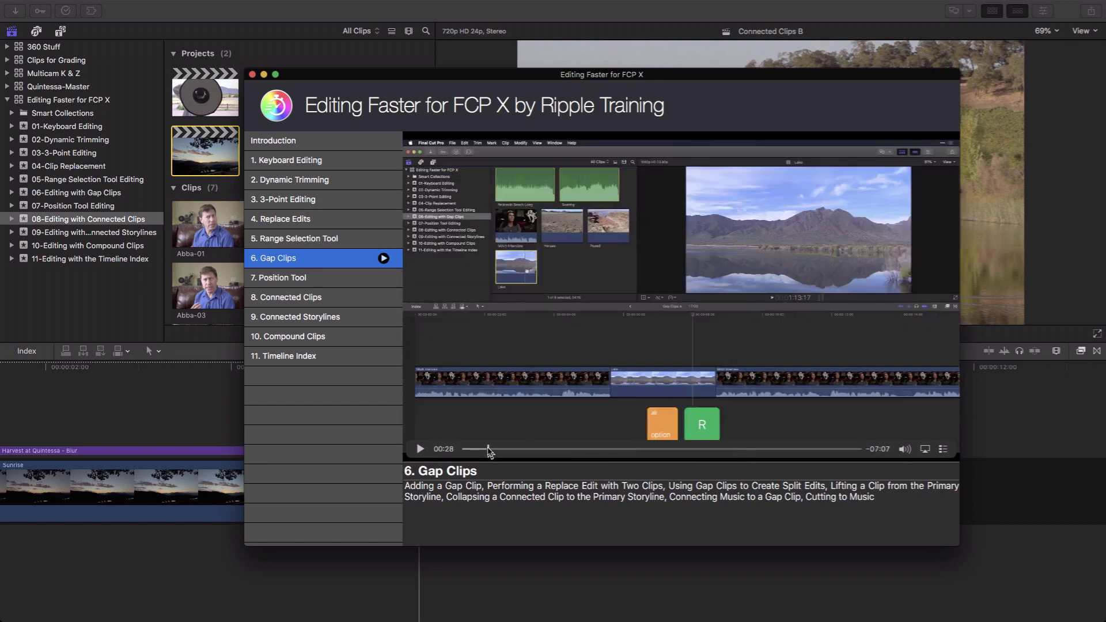
pyautogui.click(252, 75)
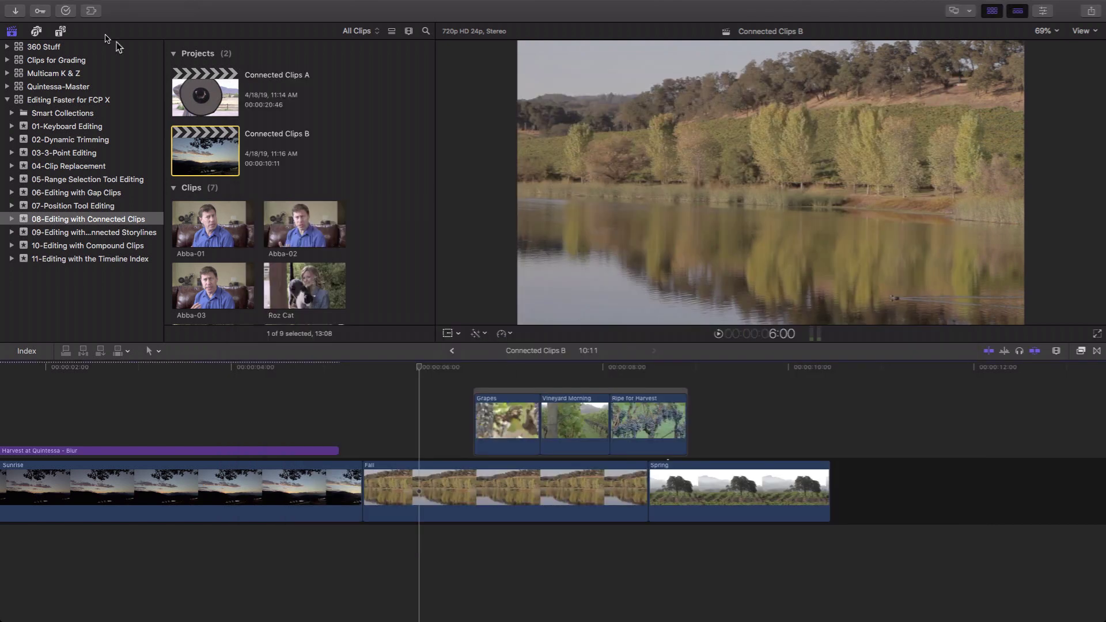
# Step: Open the Editing Faster extension's introduction page, reposition its window over the workspace, and close it
pyautogui.click(90, 11)
pyautogui.click(81, 40)
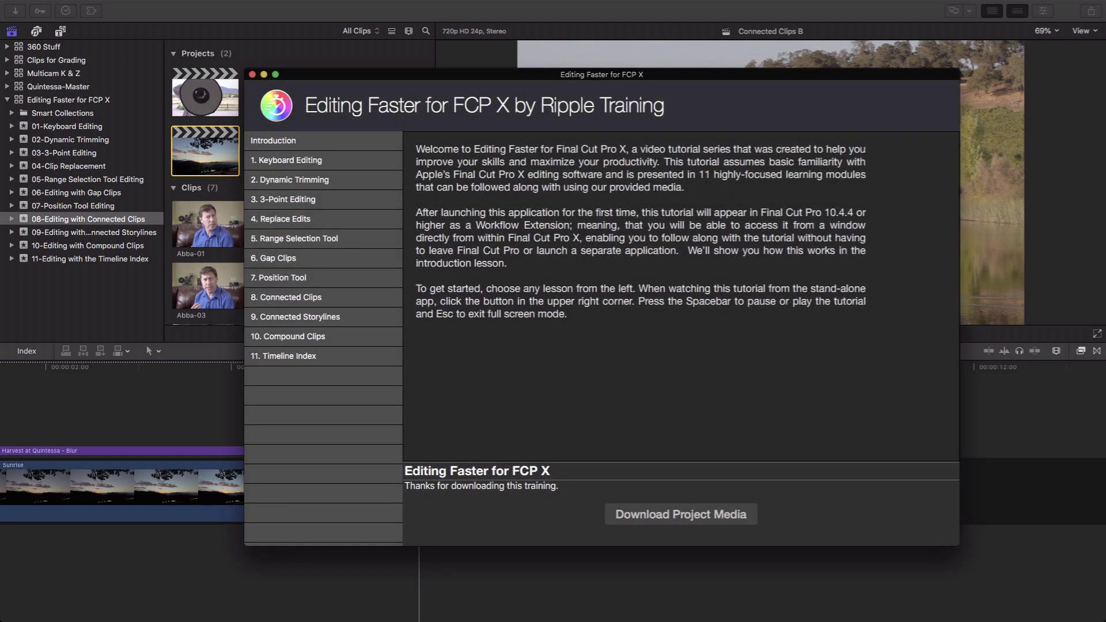
pyautogui.moveTo(337, 74); pyautogui.dragTo(367, 73)
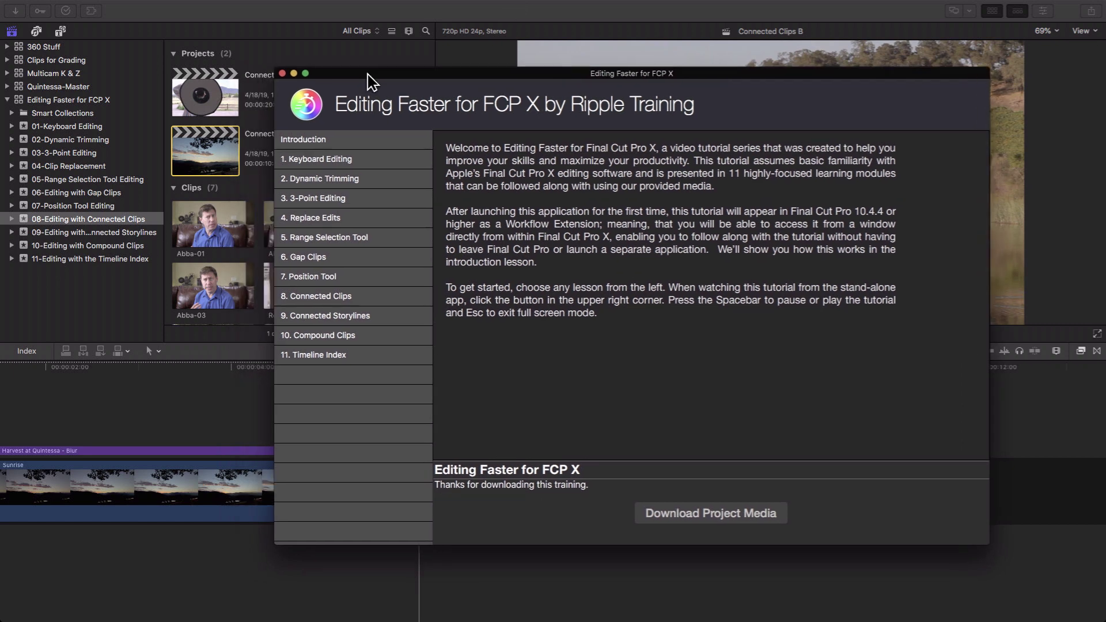
pyautogui.click(81, 10)
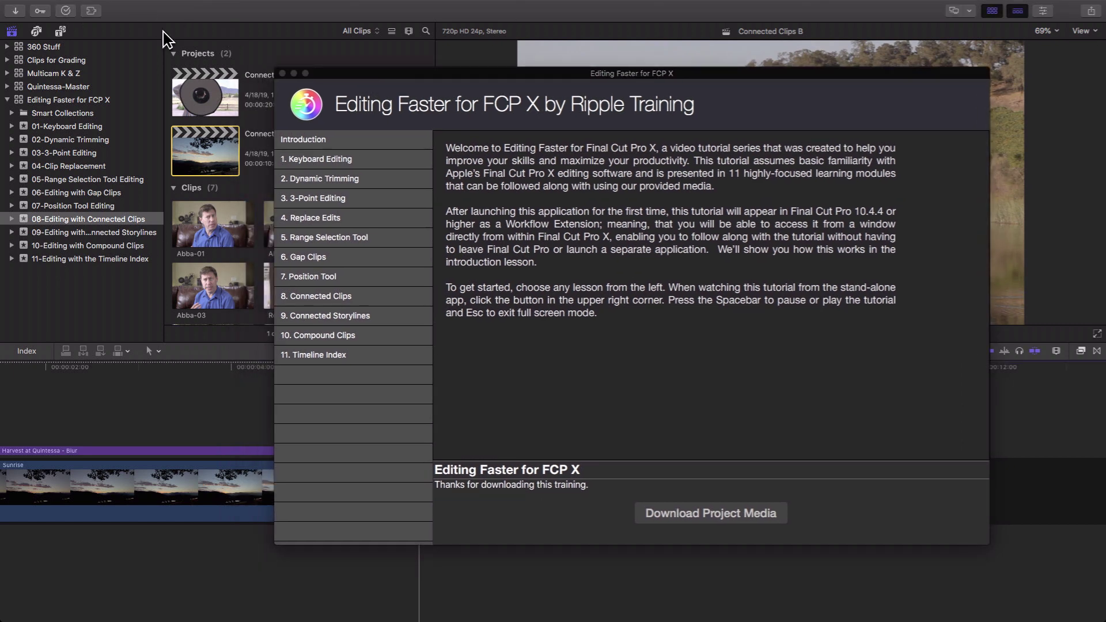
pyautogui.click(282, 73)
# Step: View the commands available for the Lifted-Start library, including closing it, and dismiss them without applying any
pyautogui.press('space')
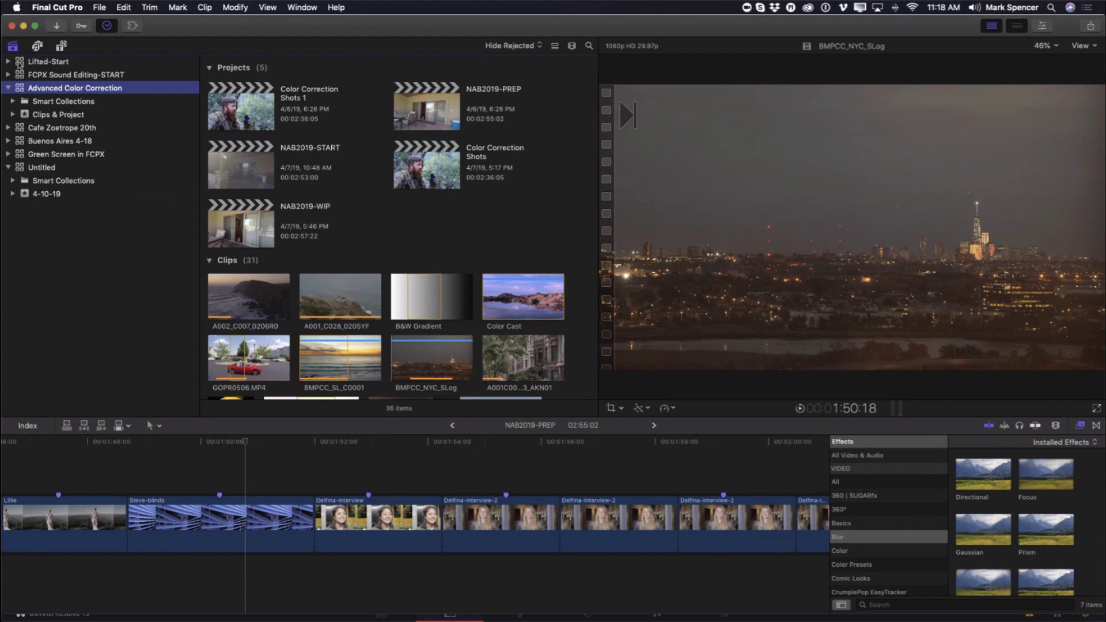
pyautogui.rightClick(20, 64)
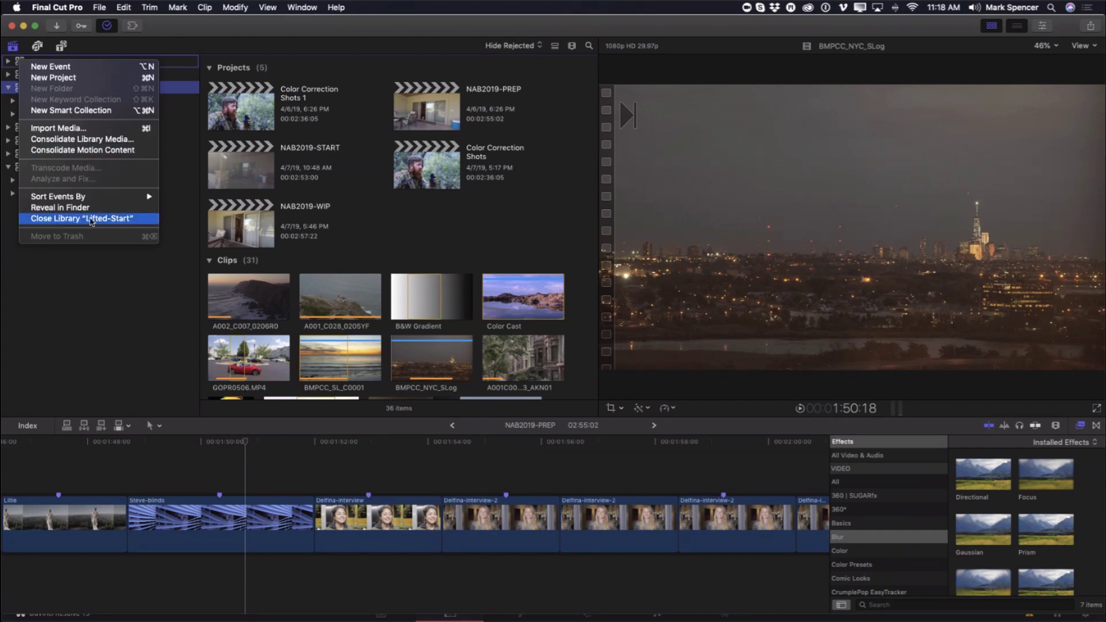
pyautogui.click(106, 287)
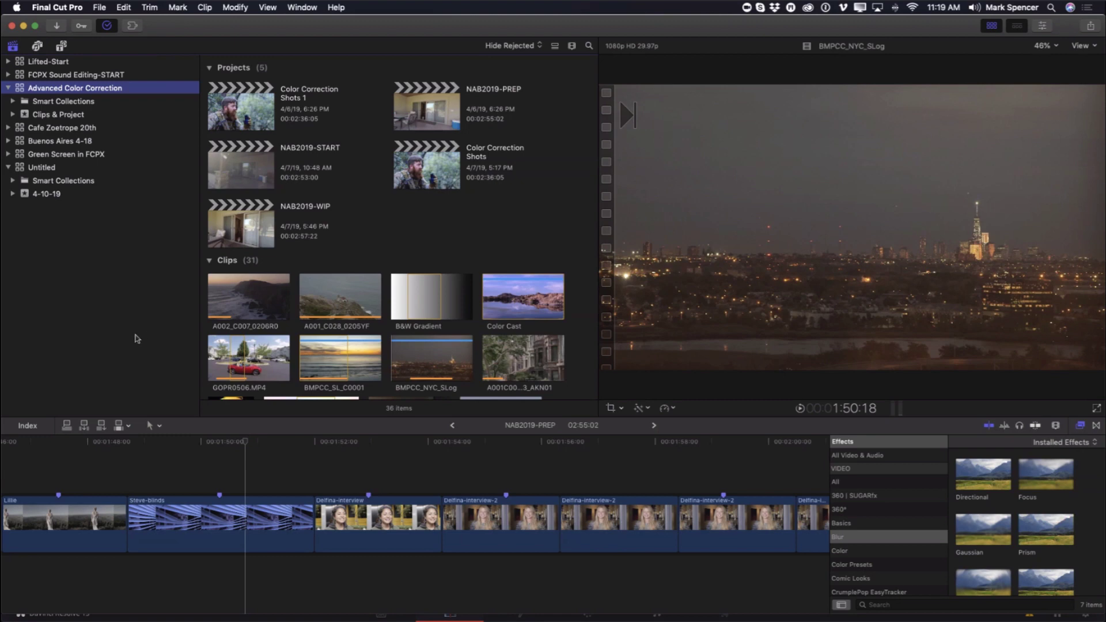
# Step: Check Final Cut Pro's recent libraries from the Dock while Skype is in front, and switch back to Final Cut Pro
pyautogui.click(184, 467)
pyautogui.moveTo(161, 616)
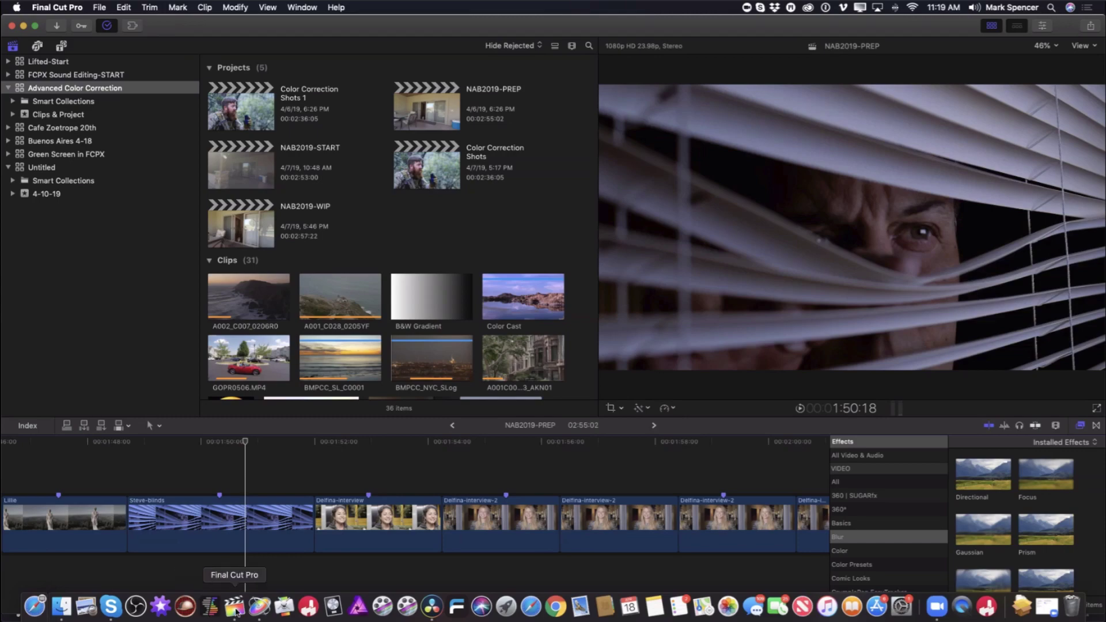
pyautogui.click(235, 609)
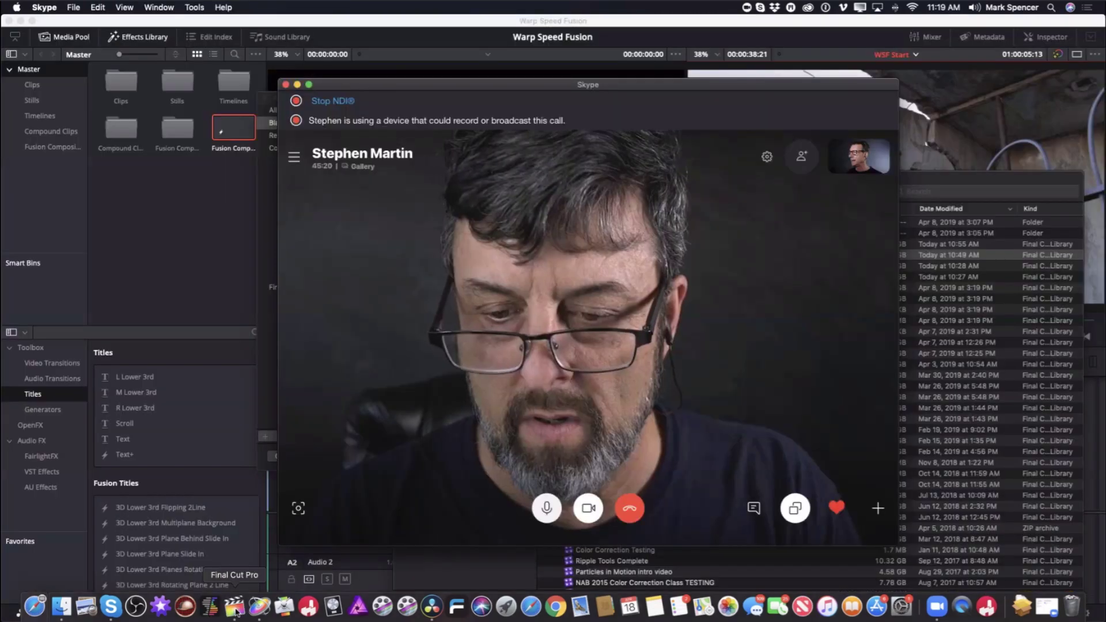
pyautogui.rightClick(235, 610)
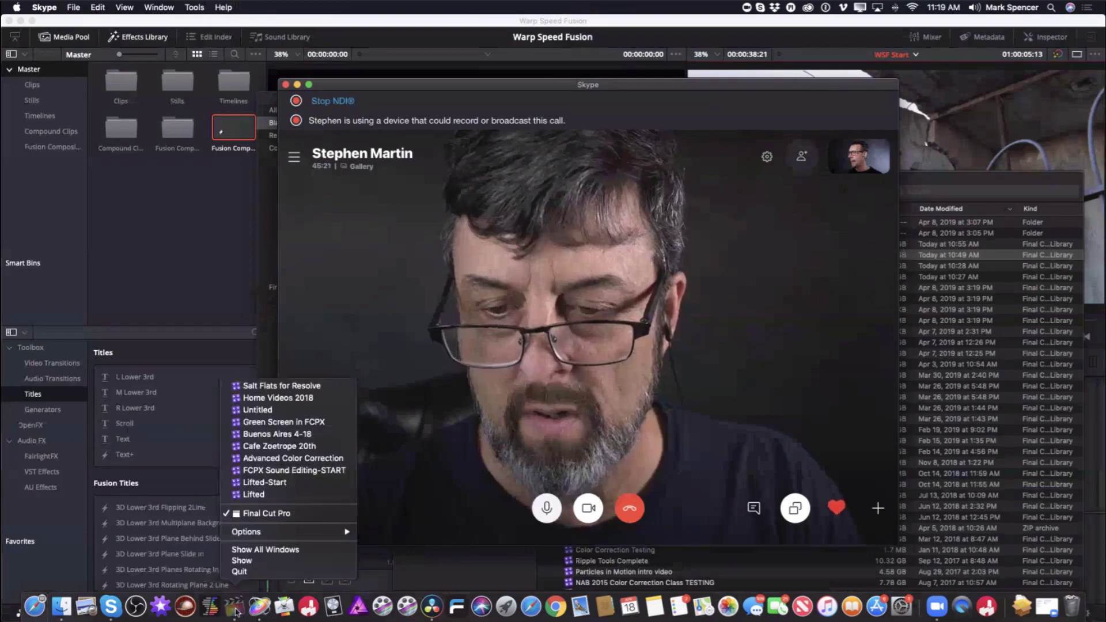
pyautogui.press('Escape')
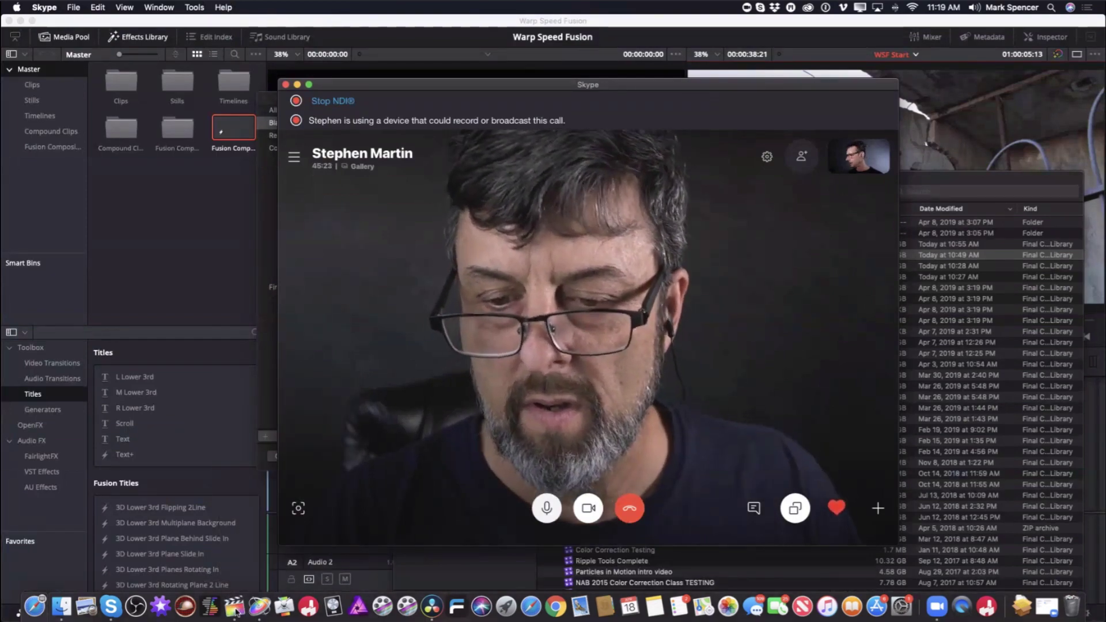
pyautogui.press('super+Tab')
pyautogui.press('super+Tab')
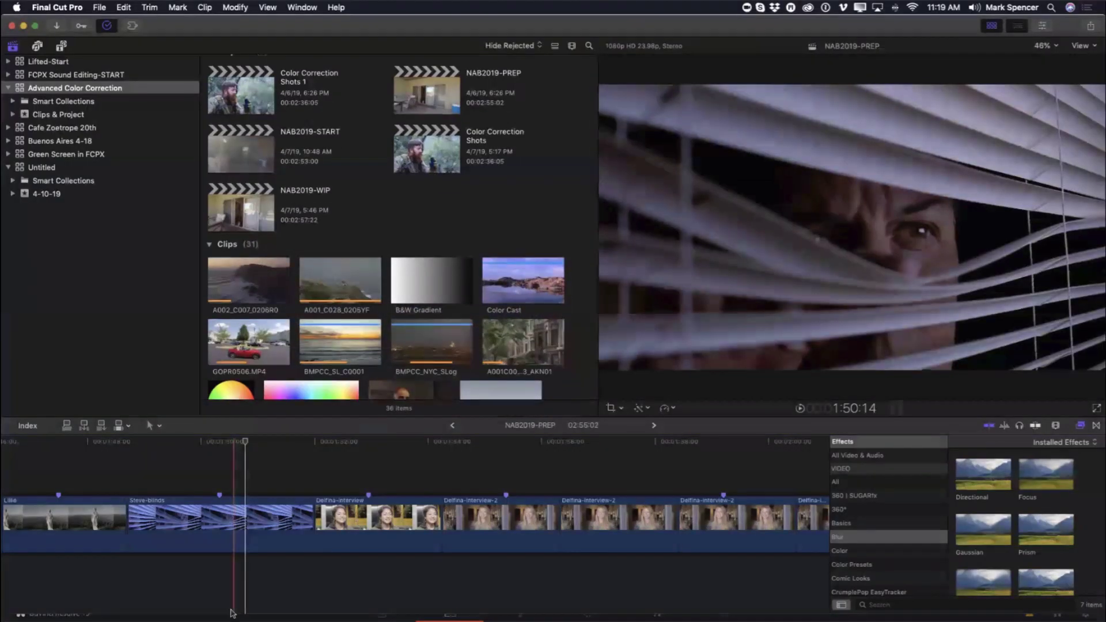
# Step: Display the recent libraries from the Dock with Final Cut Pro in front, and dismiss the list without opening one
pyautogui.moveTo(234, 612)
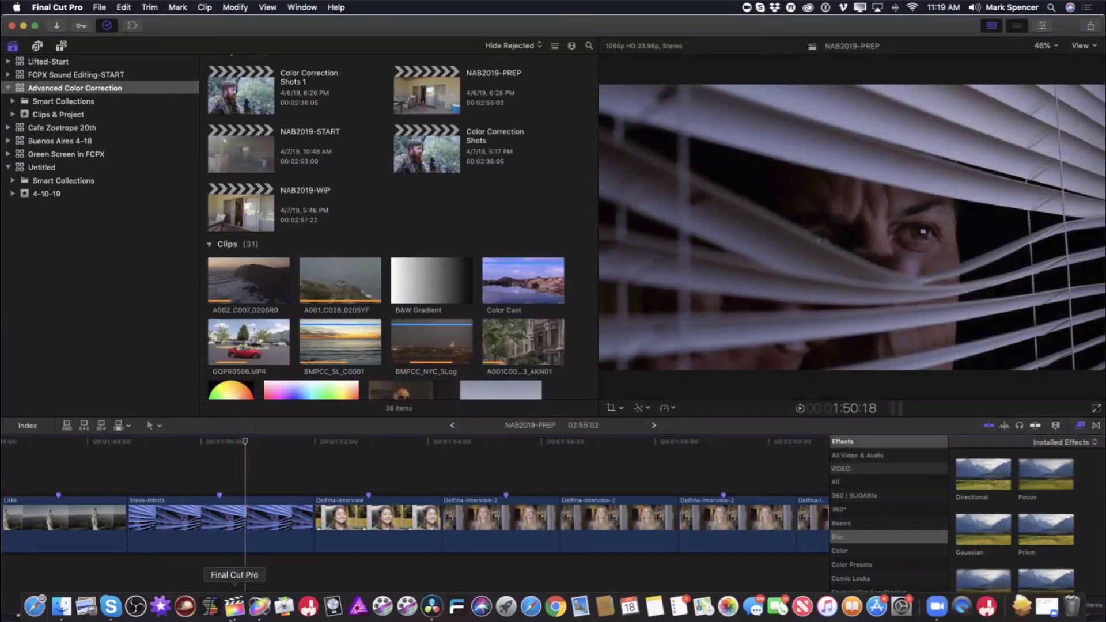
pyautogui.rightClick(235, 612)
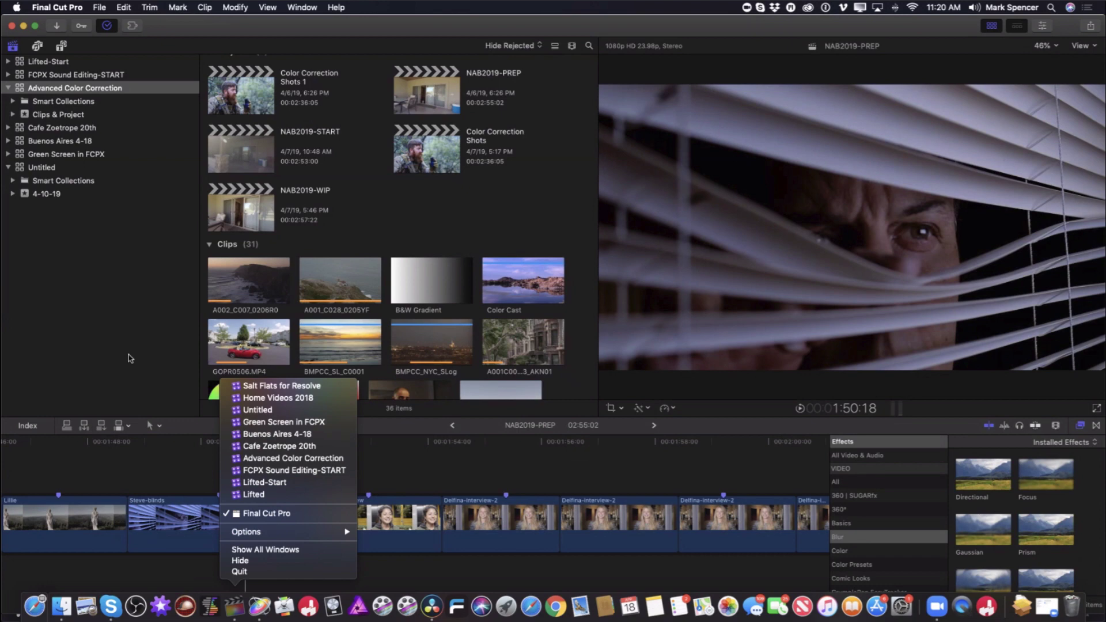
pyautogui.click(130, 358)
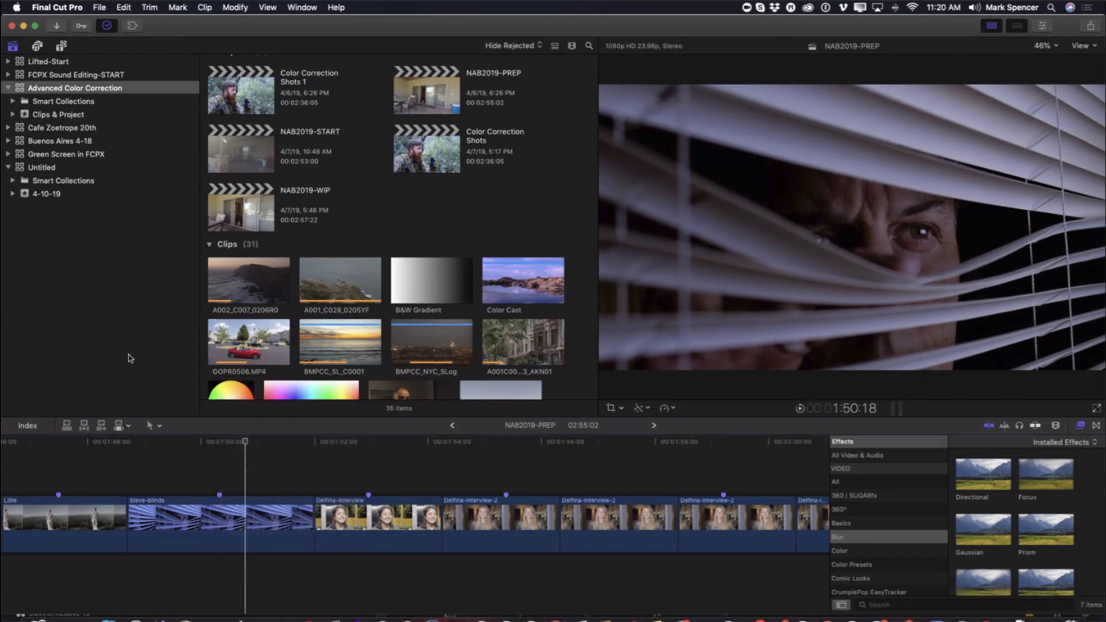
pyautogui.click(190, 472)
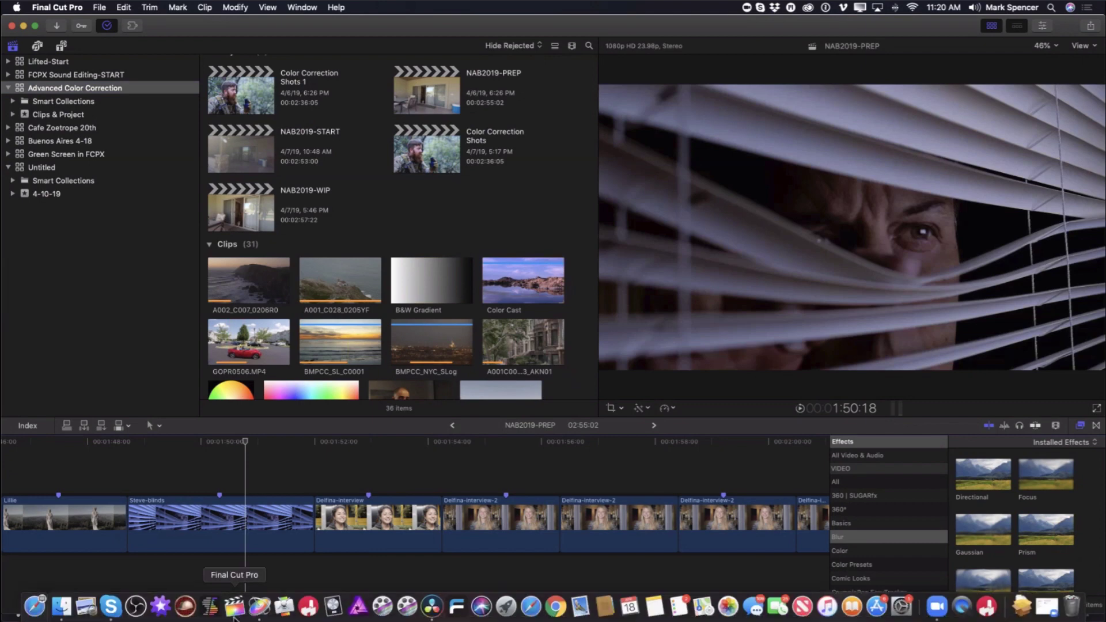
pyautogui.click(87, 231)
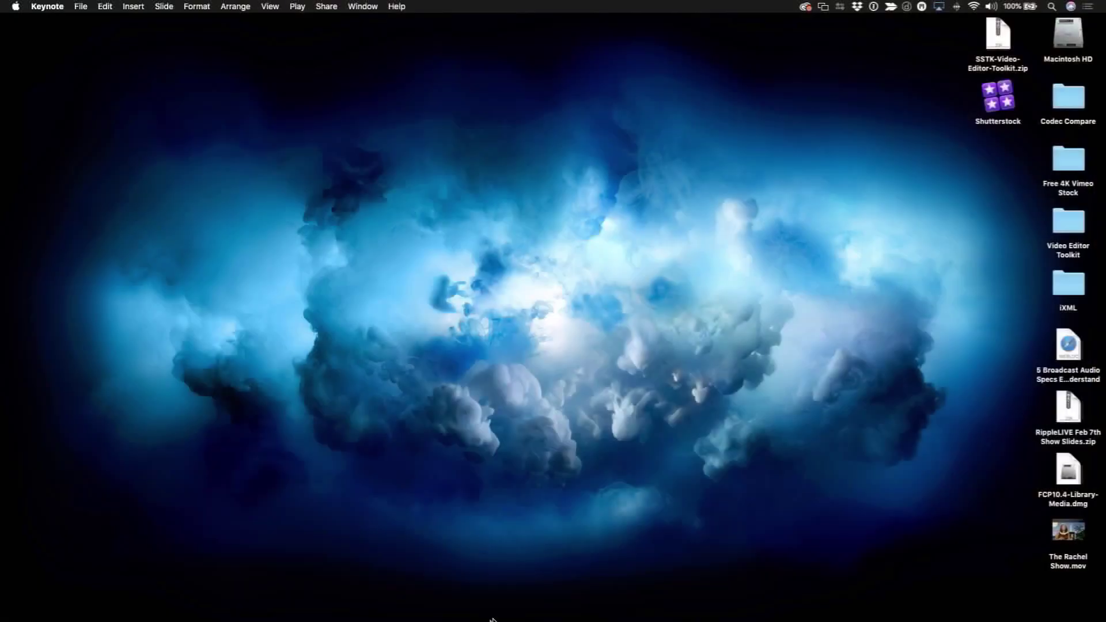
# Step: Reveal the Final Cut Pro application in the Applications folder from the Dock, and check its recent libraries without opening one
pyautogui.moveTo(494, 620)
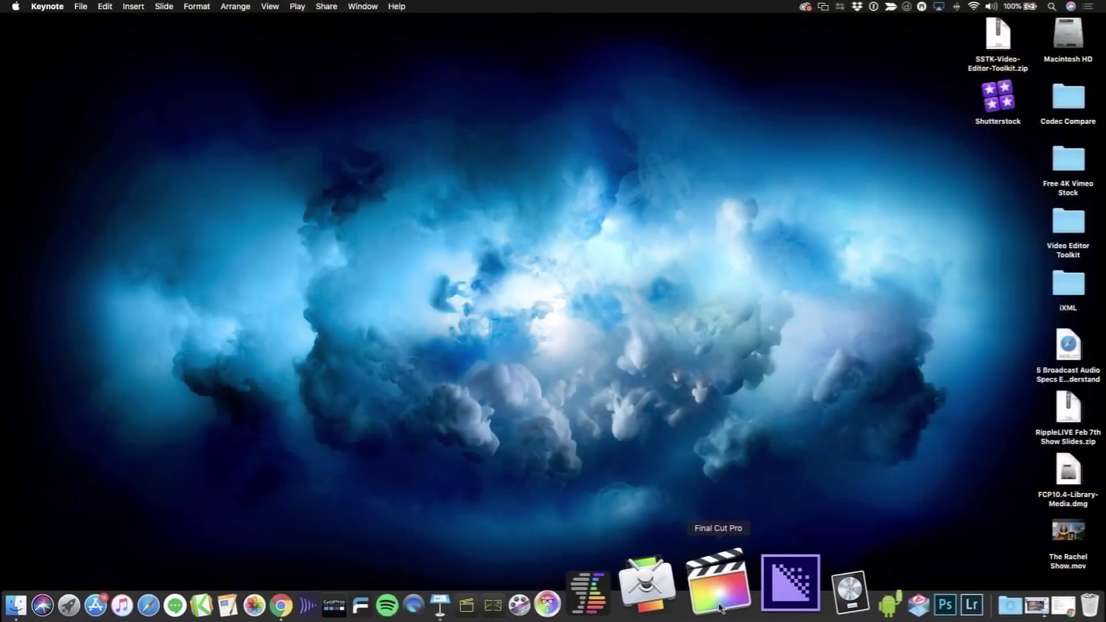
pyautogui.keyDown('super'); pyautogui.click(720, 607); pyautogui.keyUp('super')
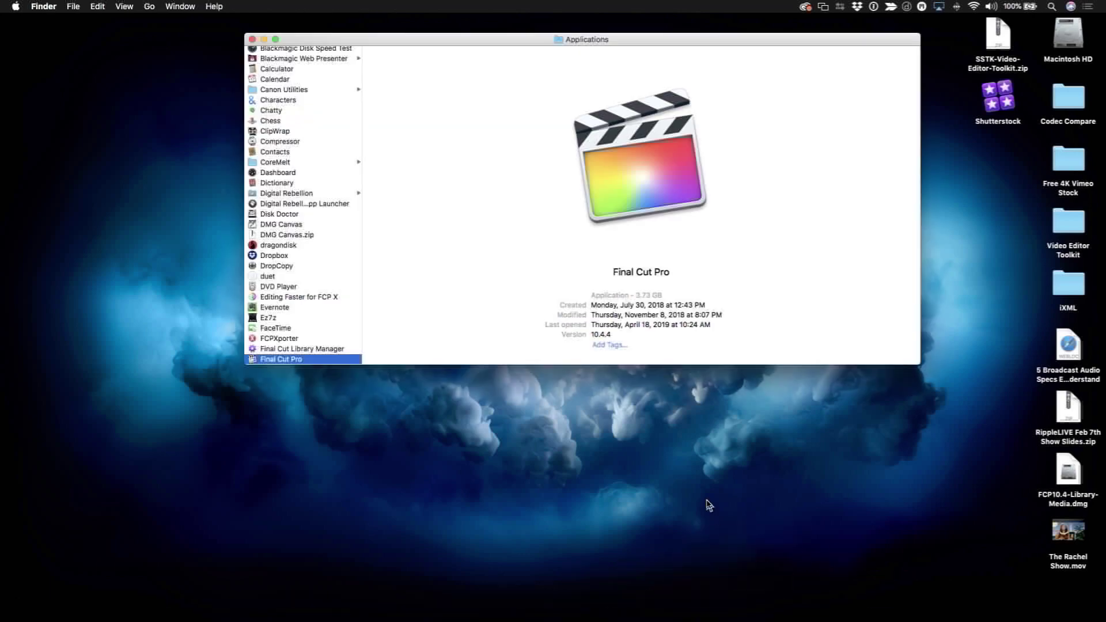
pyautogui.moveTo(720, 610)
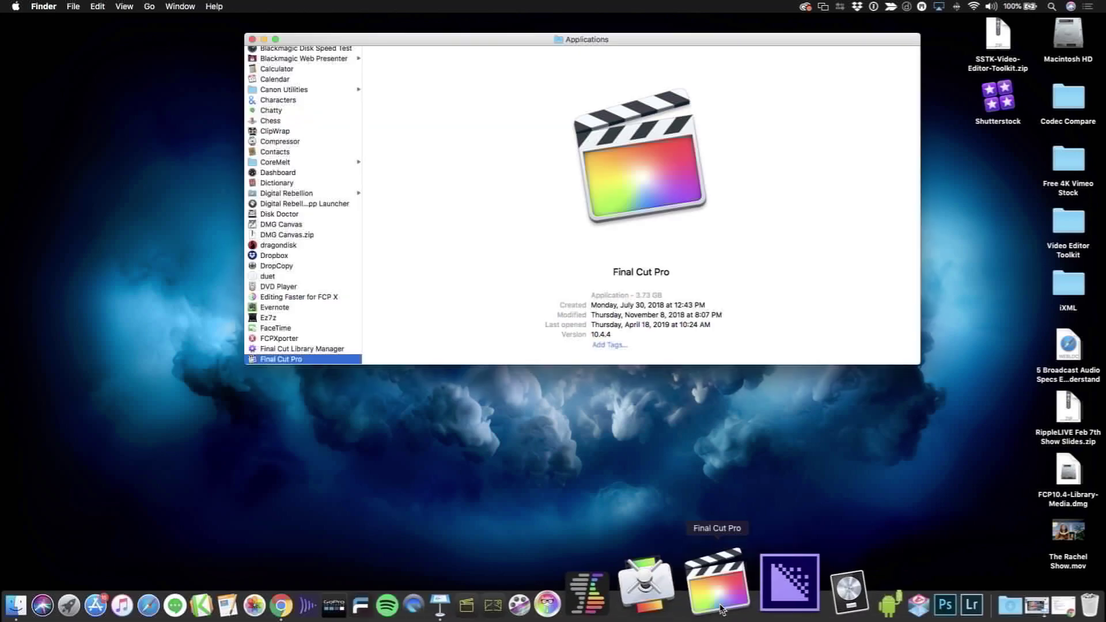
pyautogui.rightClick(721, 609)
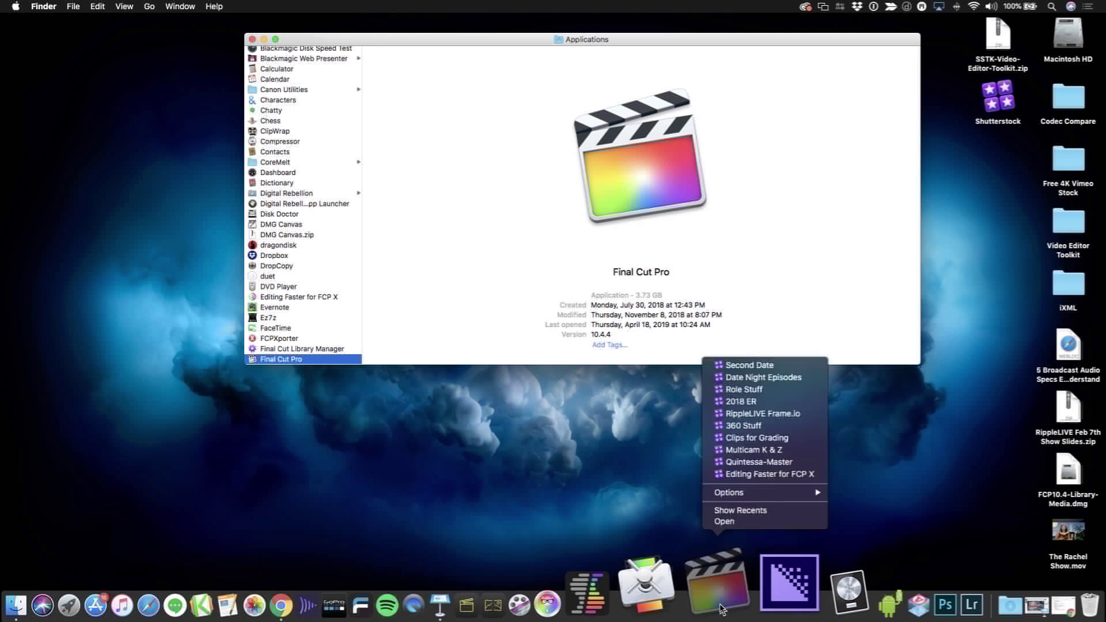
pyautogui.rightClick(682, 486)
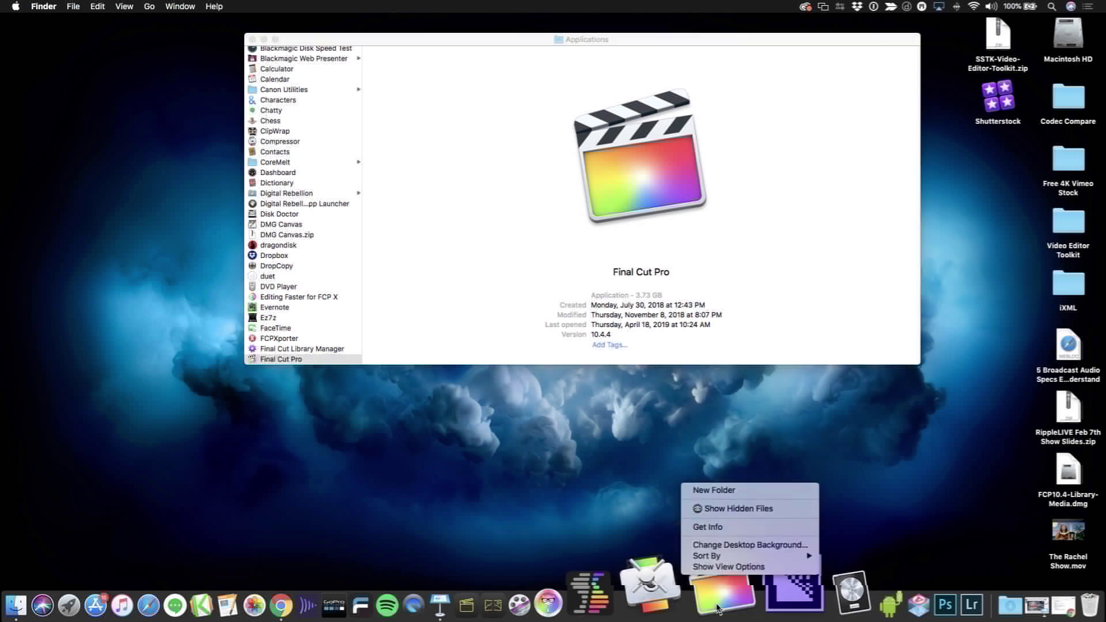
pyautogui.click(664, 509)
# Step: Display the Dock's recent libraries once more while Final Cut Pro is not running, and dismiss the list
pyautogui.moveTo(725, 612)
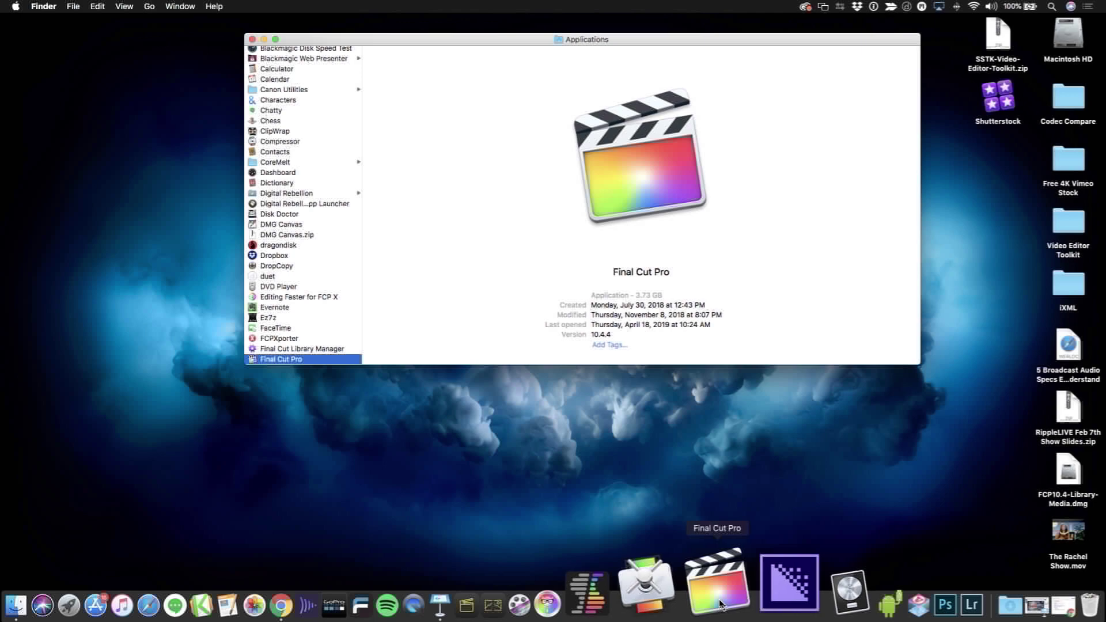
pyautogui.rightClick(721, 604)
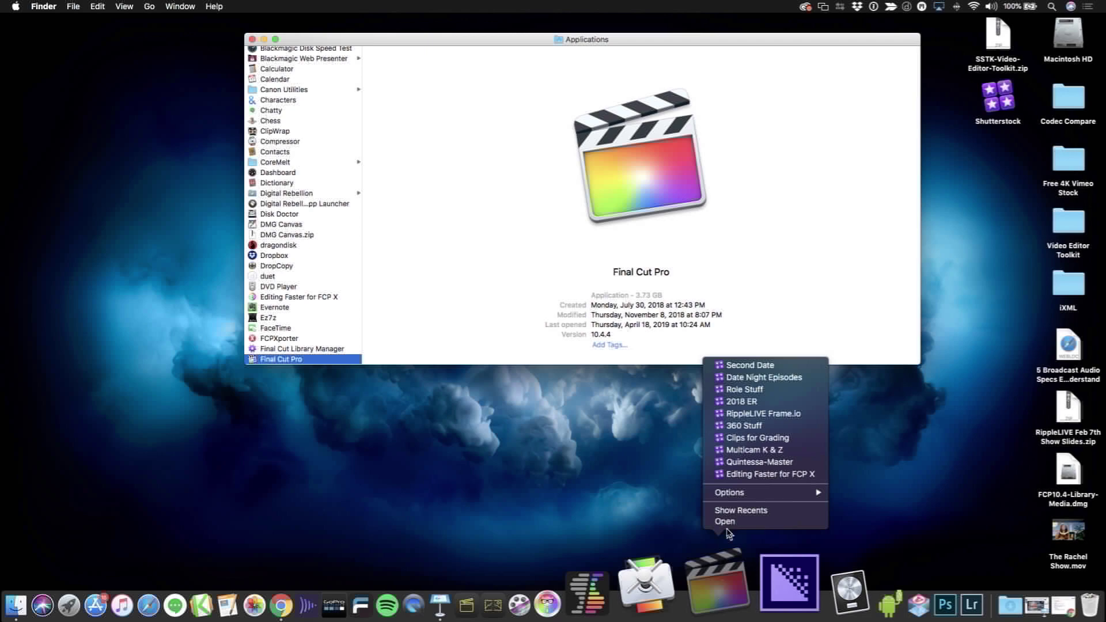
pyautogui.rightClick(603, 477)
pyautogui.click(509, 415)
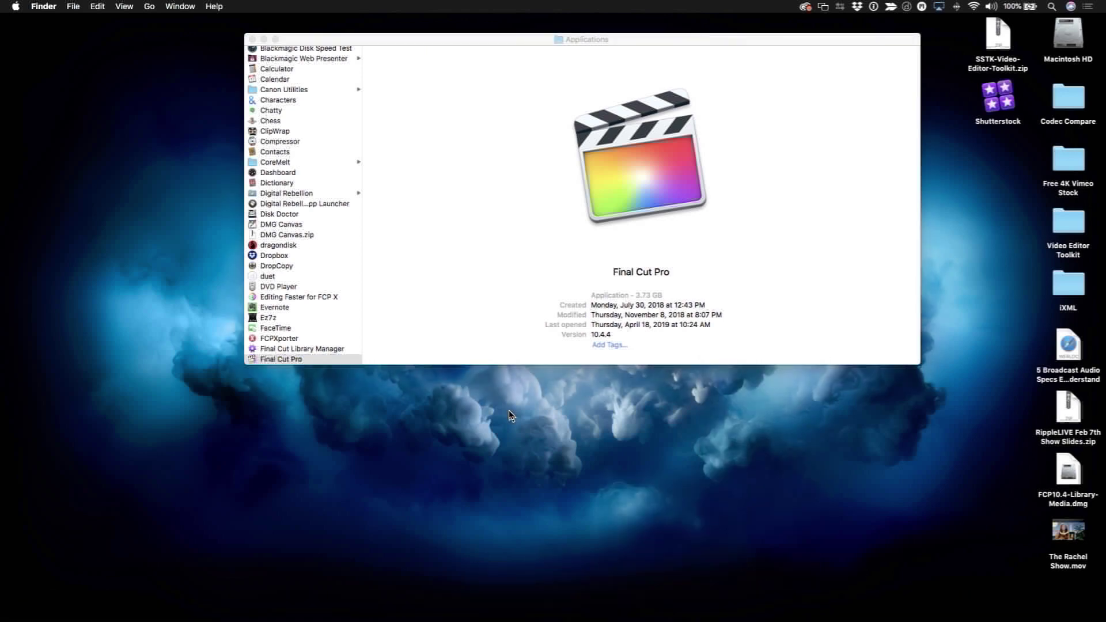
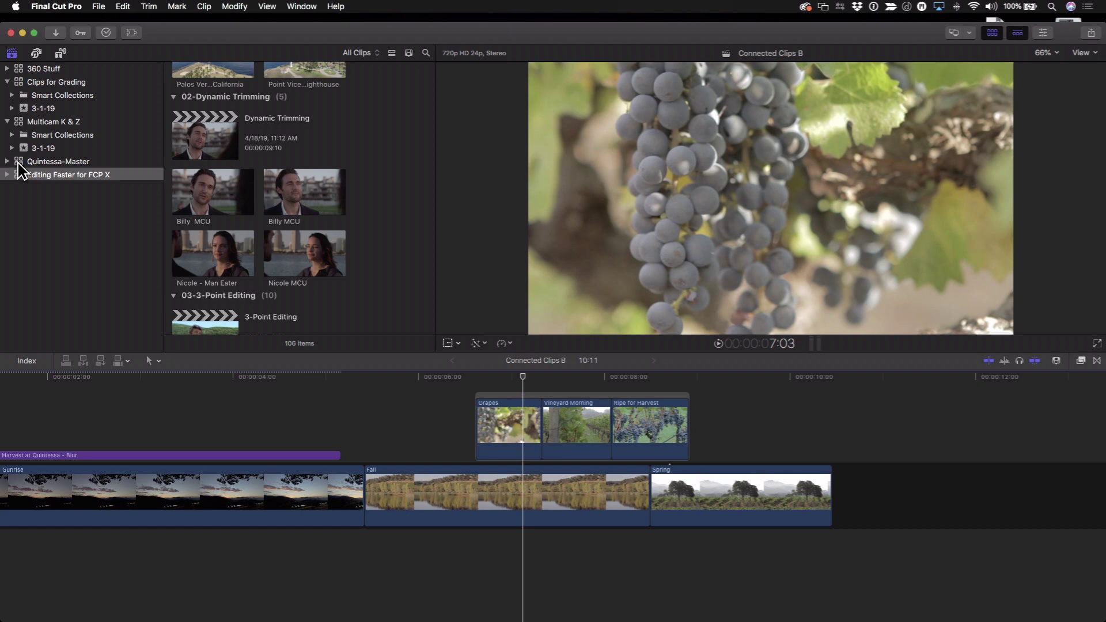
# Step: Expand the Quintessa-Master library and its Quintessa Dailies event, and display all of the event's clips
pyautogui.click(7, 162)
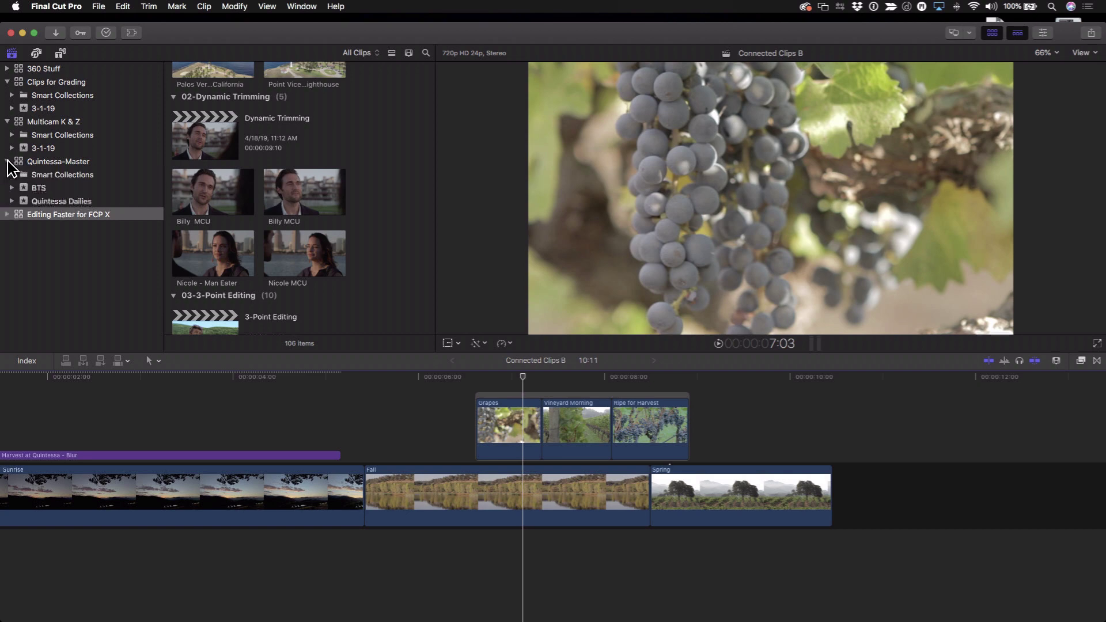
pyautogui.click(11, 201)
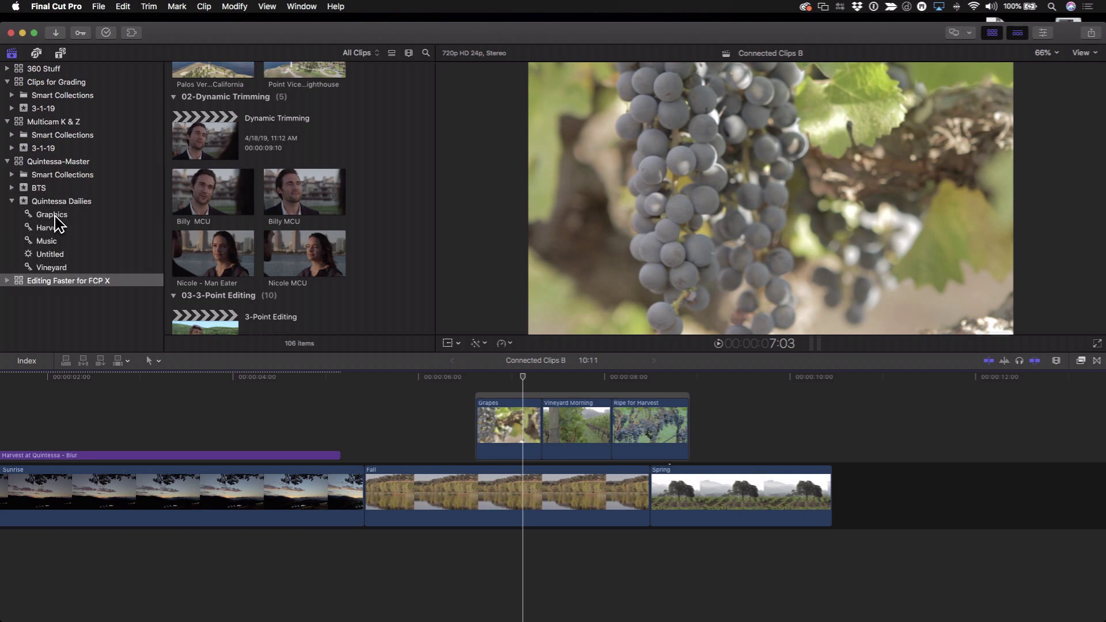
pyautogui.click(45, 204)
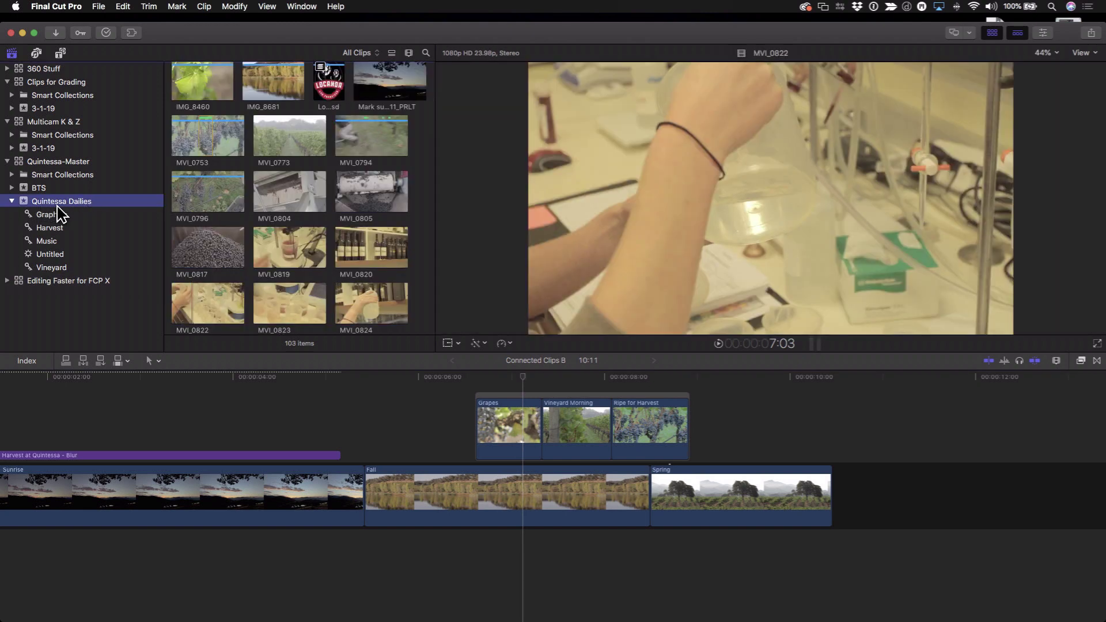
# Step: Look through the Graphics, Harvest, Music and Untitled collections, and return to the whole Quintessa Dailies event
pyautogui.click(66, 217)
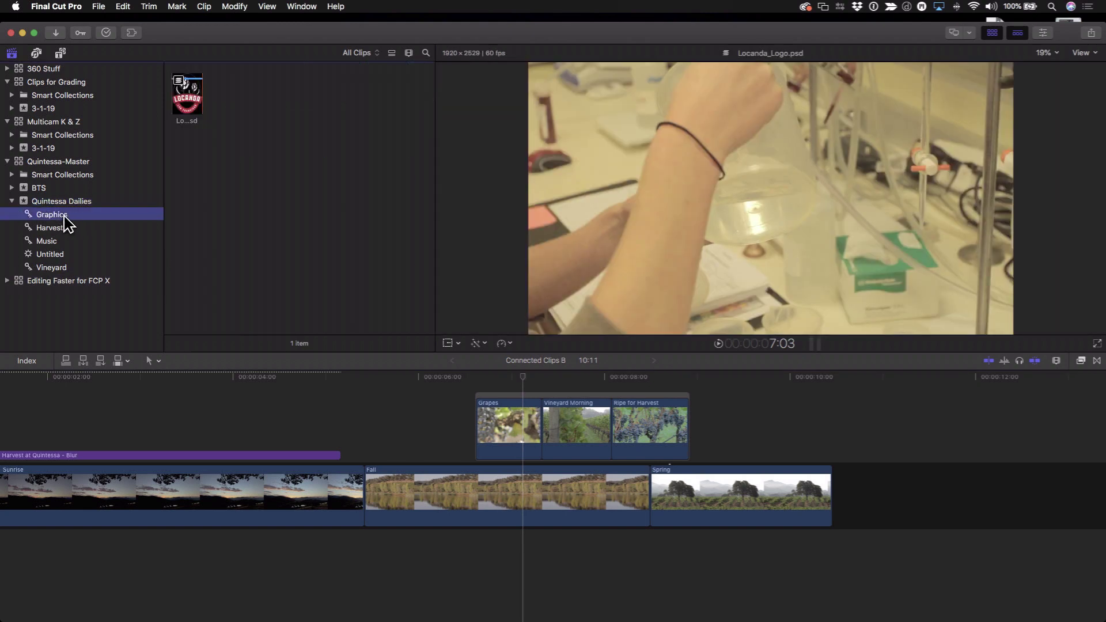
pyautogui.click(58, 229)
pyautogui.click(58, 241)
pyautogui.click(55, 253)
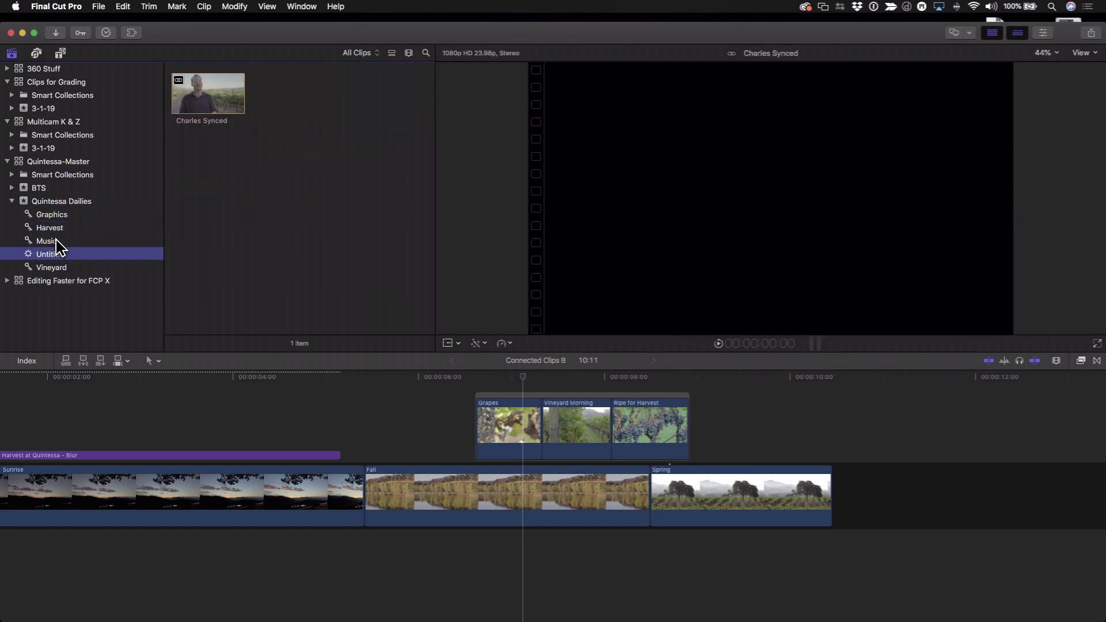
pyautogui.click(53, 228)
pyautogui.click(49, 203)
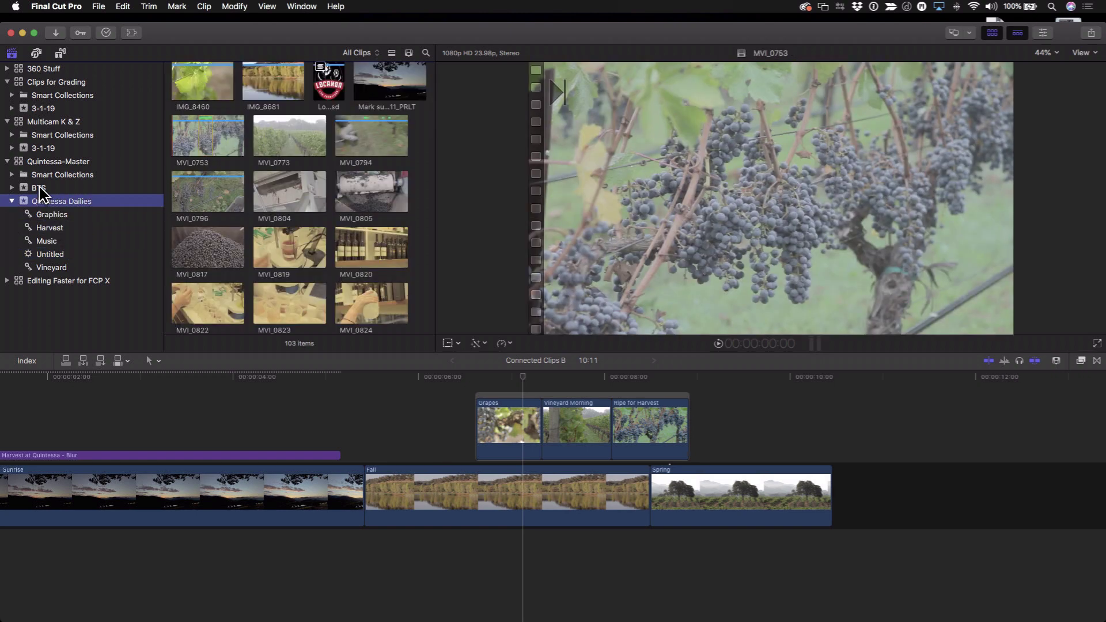
# Step: View the BTS event's contents, and display the Graphics and Harvest keyword collections of the Quintessa Dailies event
pyautogui.click(39, 189)
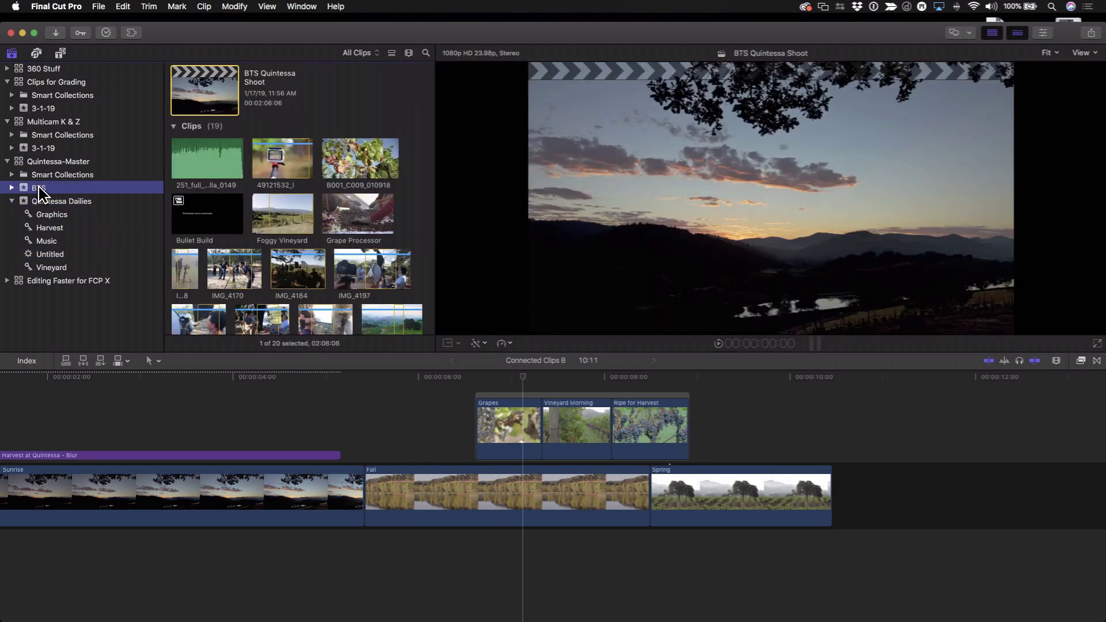
pyautogui.click(46, 217)
pyautogui.click(49, 230)
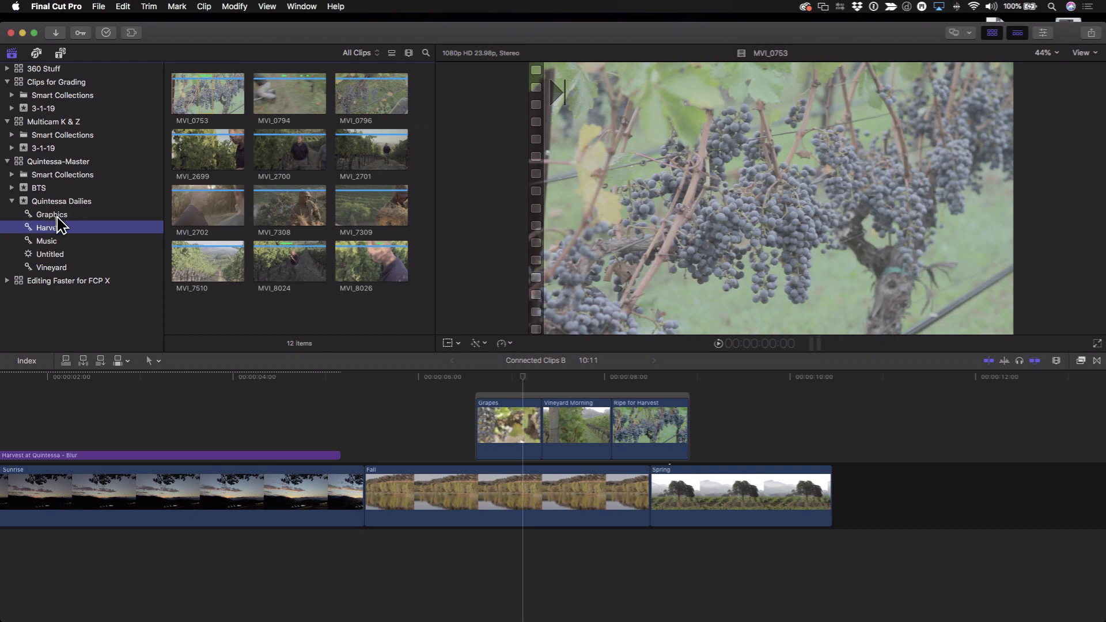
# Step: Open the search filter window for the Harvest collection, reposition it, and close it without adding criteria
pyautogui.click(426, 53)
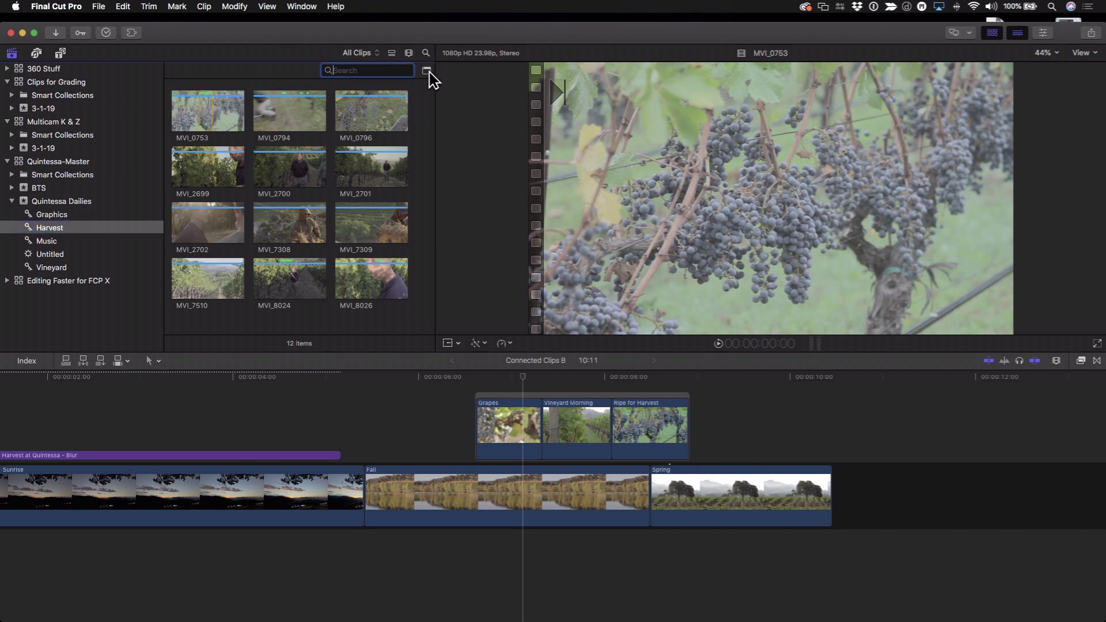
pyautogui.click(427, 71)
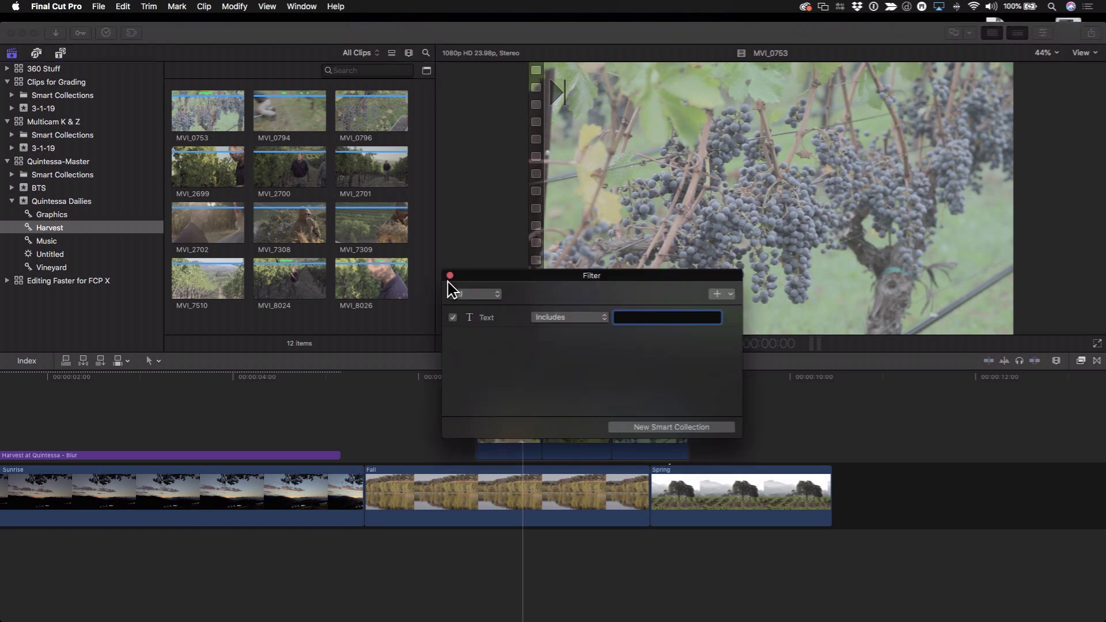
pyautogui.moveTo(487, 279); pyautogui.dragTo(385, 212)
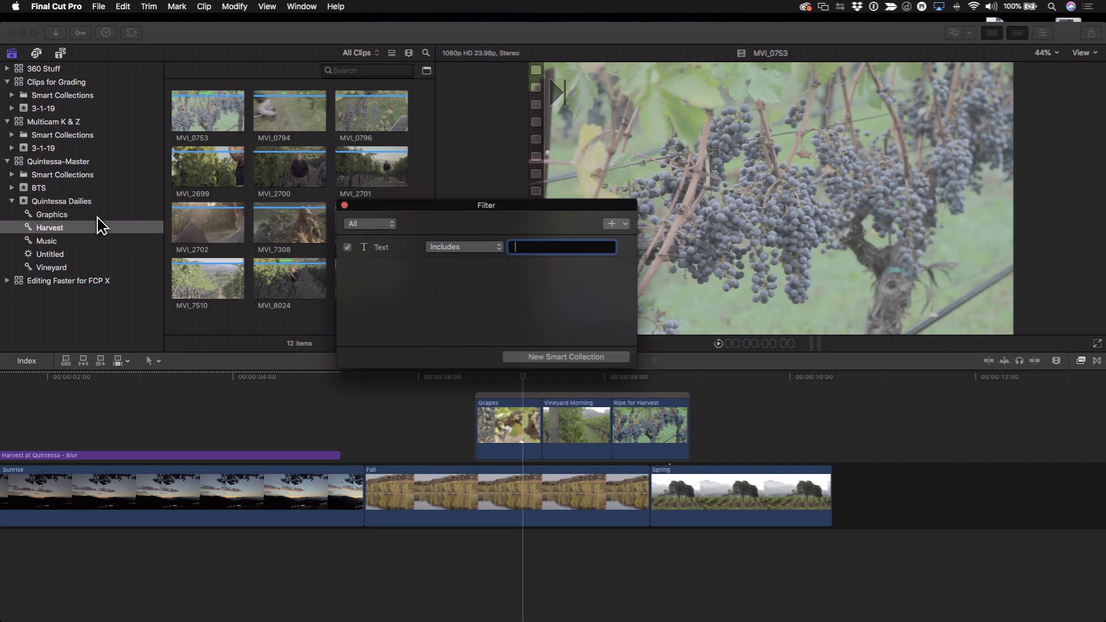
pyautogui.click(345, 206)
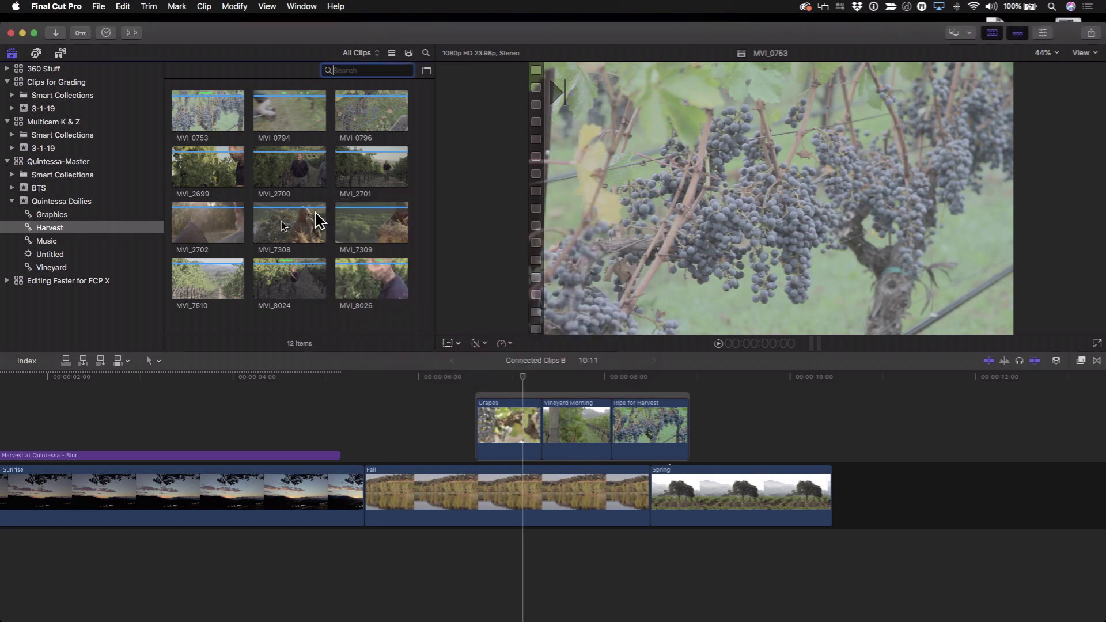
# Step: Select the Quintessa Dailies event, view the Quintessa-Master library's Smart Collections folder, and collapse it
pyautogui.click(14, 202)
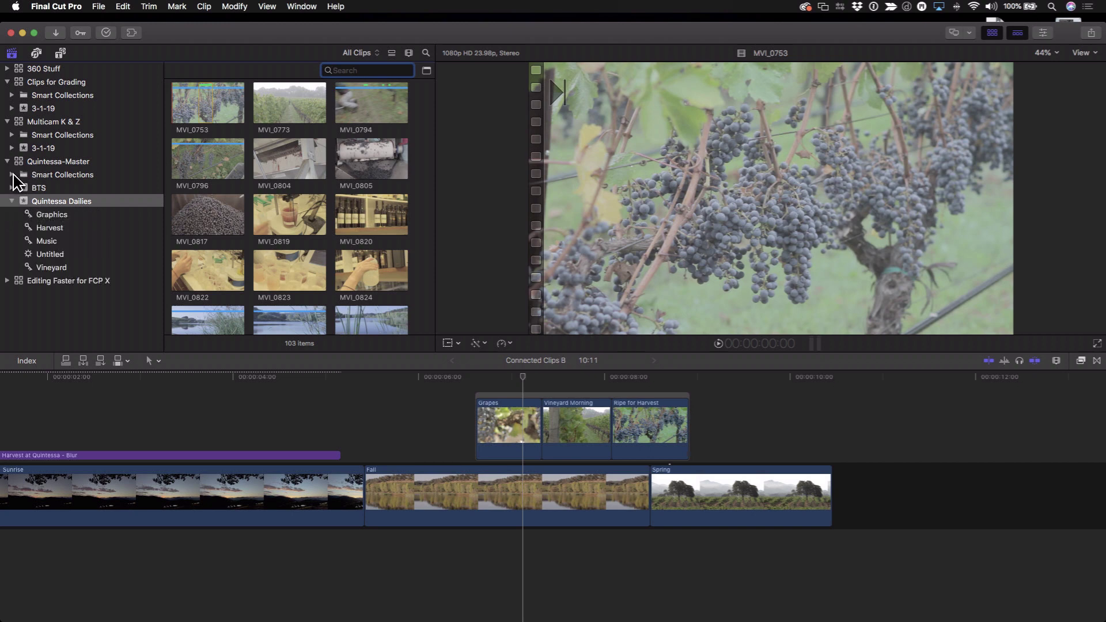
pyautogui.click(12, 175)
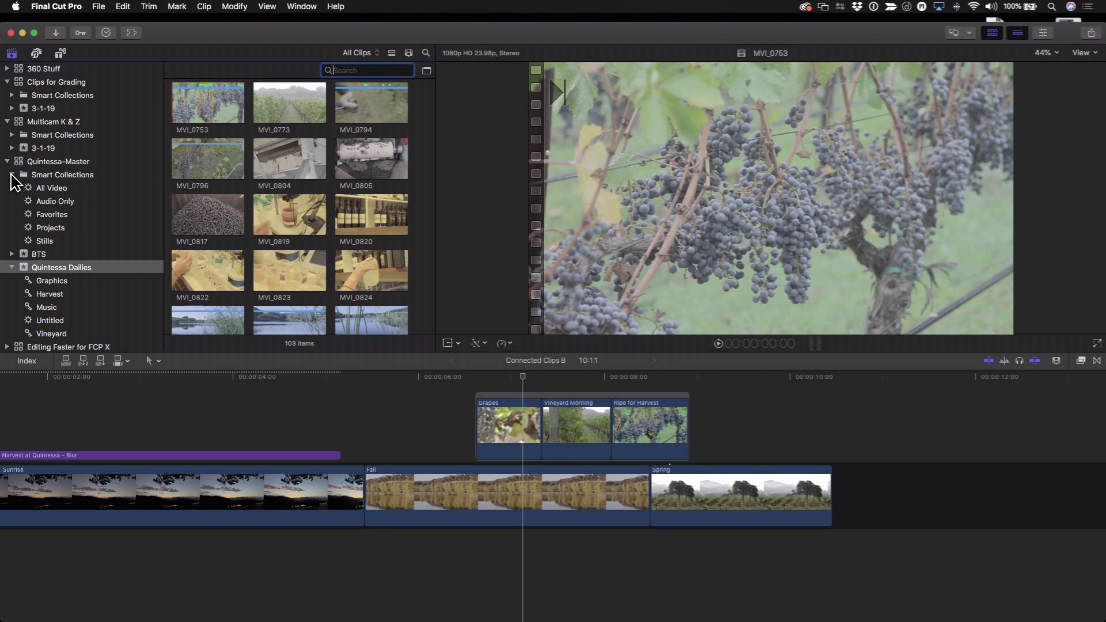
pyautogui.click(12, 176)
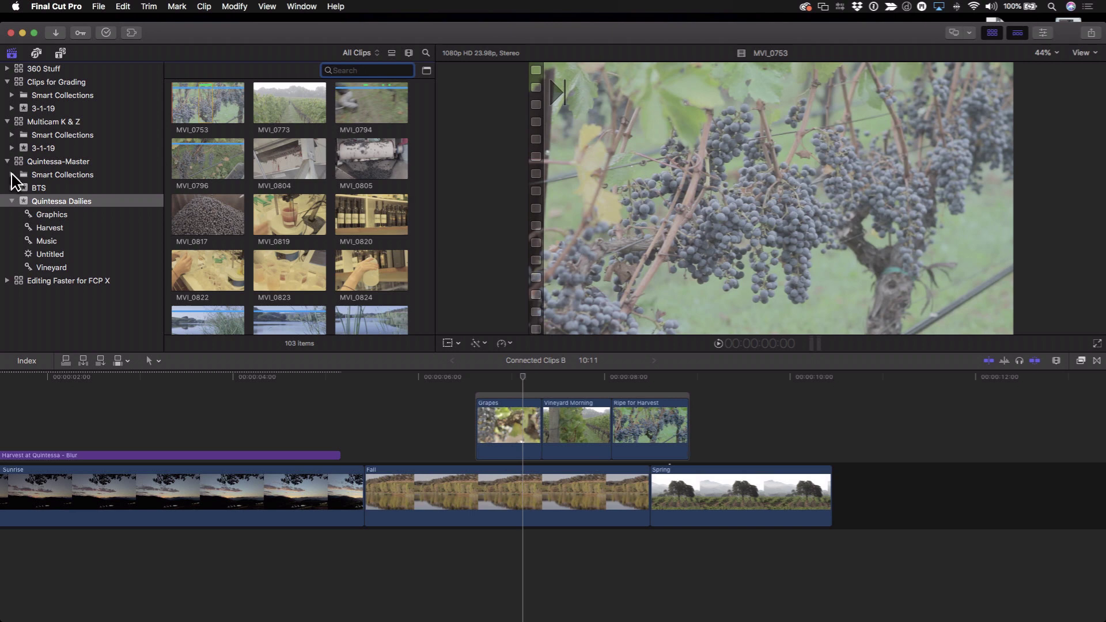
# Step: Create a library-wide smart collection named Wine in the Quintessa-Master library's Smart Collections folder
pyautogui.click(12, 175)
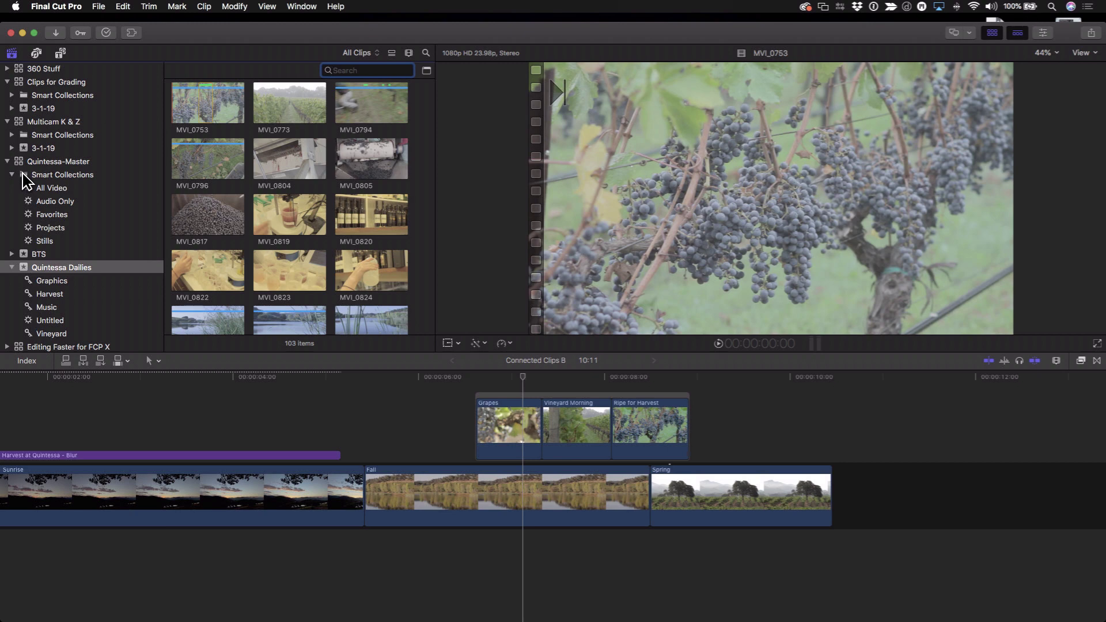
pyautogui.click(23, 175)
pyautogui.rightClick(23, 174)
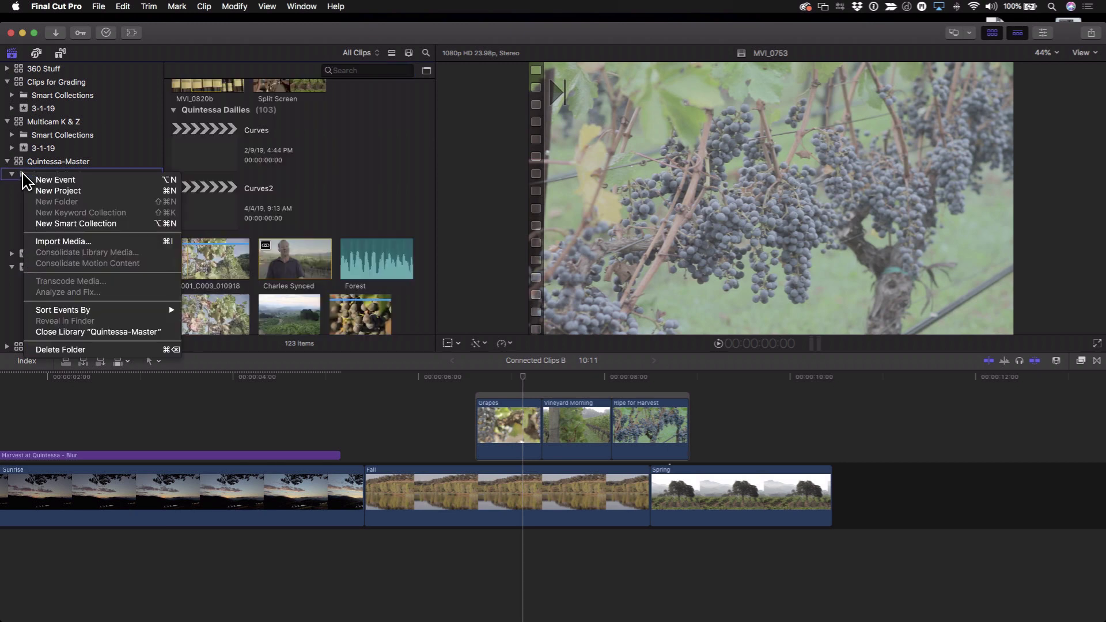
pyautogui.click(69, 224)
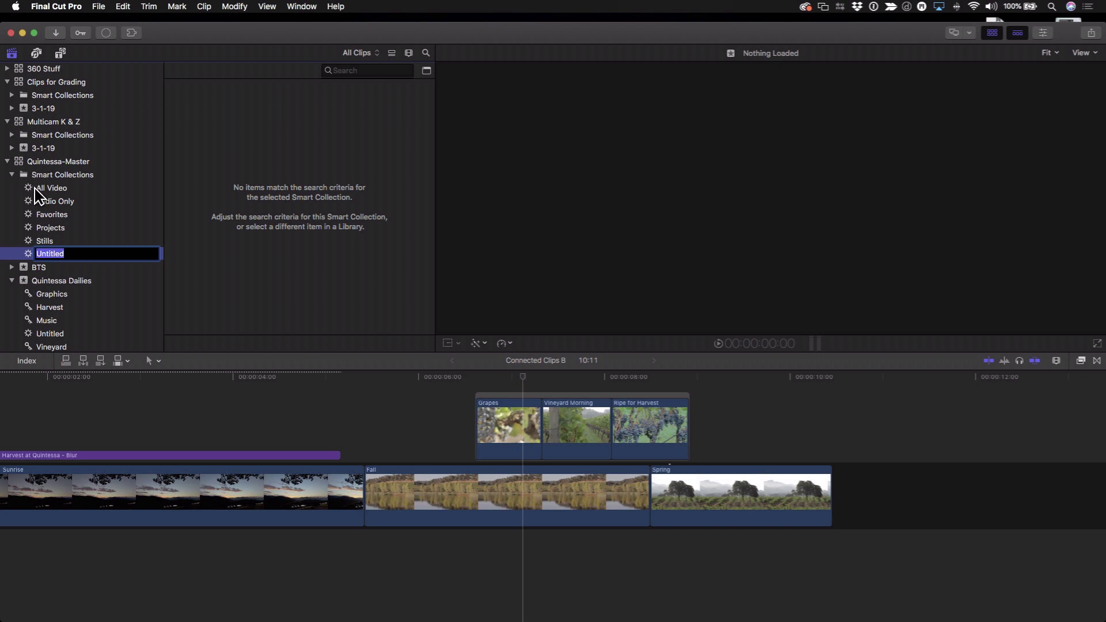
pyautogui.write('Bee')
pyautogui.press('BackSpace')
pyautogui.press('BackSpace')
pyautogui.press('BackSpace')
pyautogui.write('Wine')
pyautogui.press('Return')
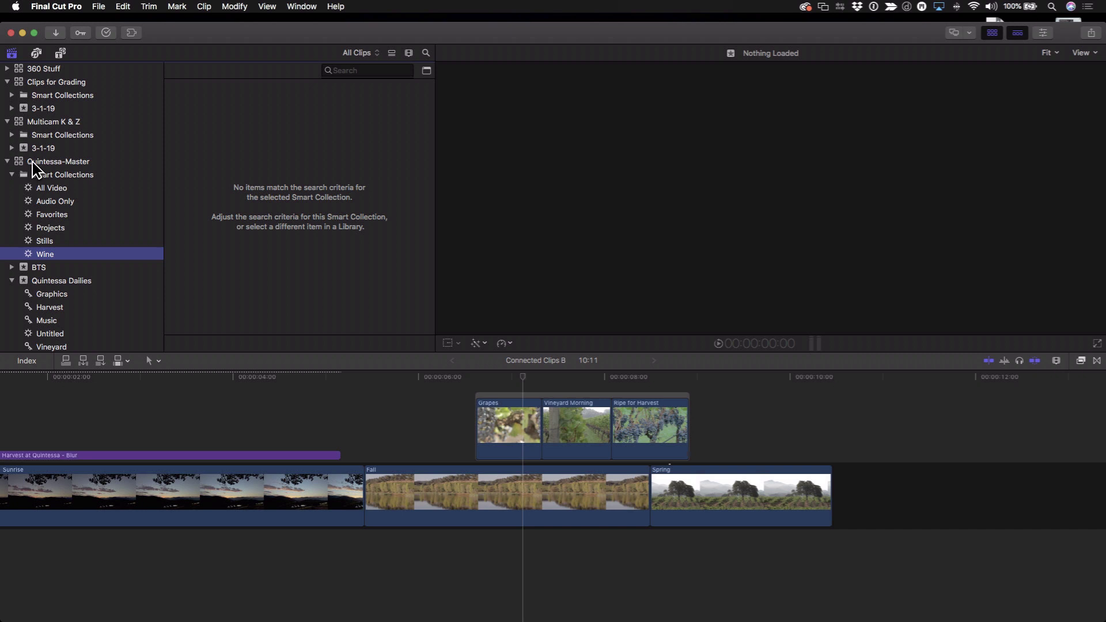
# Step: Open the Wine smart collection's search criteria and add a Keywords rule
pyautogui.doubleClick(27, 254)
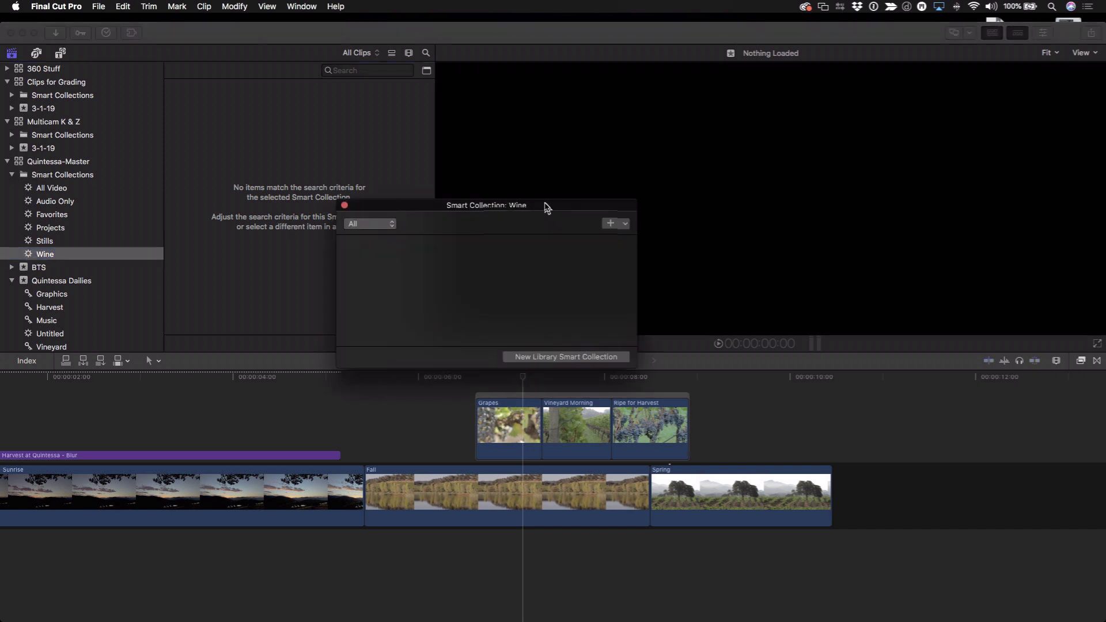
pyautogui.click(478, 192)
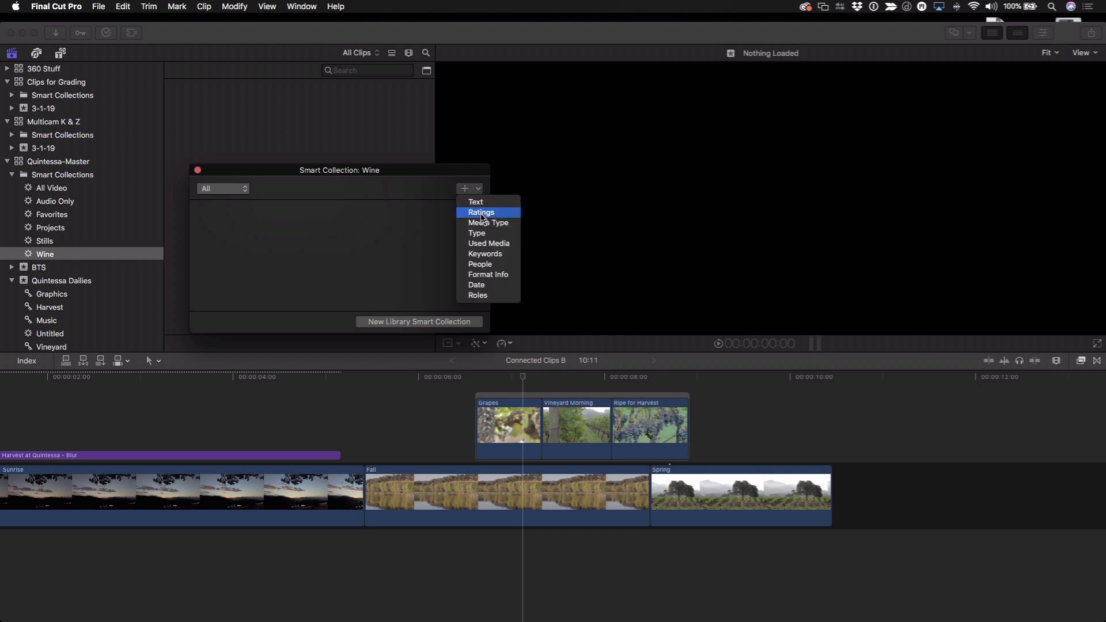
pyautogui.click(477, 257)
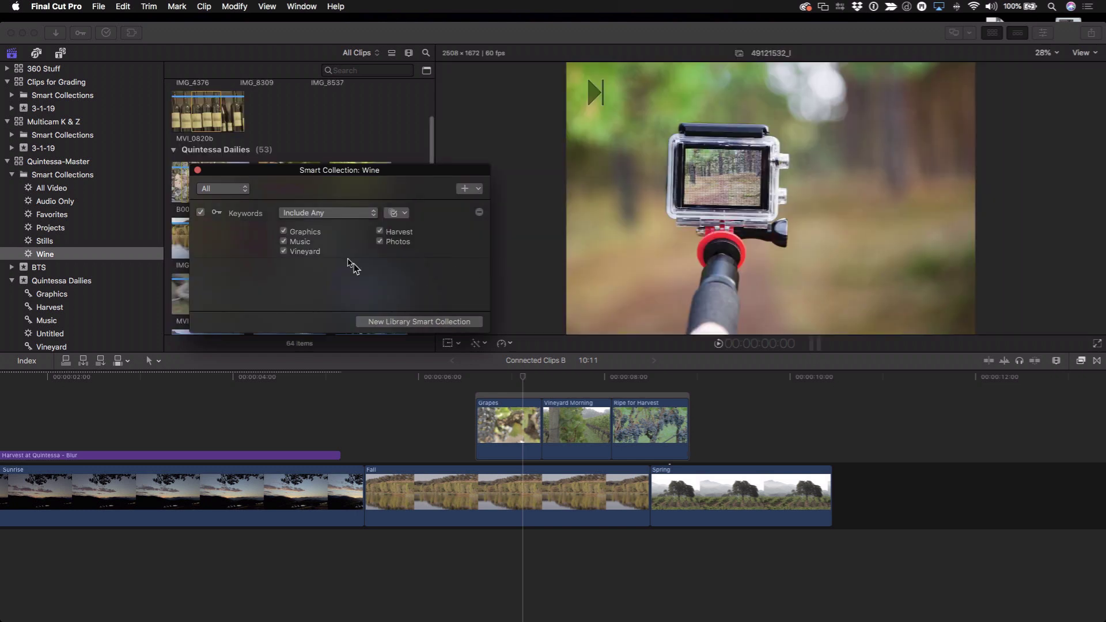
# Step: Exclude the Music and Graphics keywords from the Wine smart collection's Keywords rule and close its criteria window
pyautogui.moveTo(306, 174); pyautogui.dragTo(282, 188)
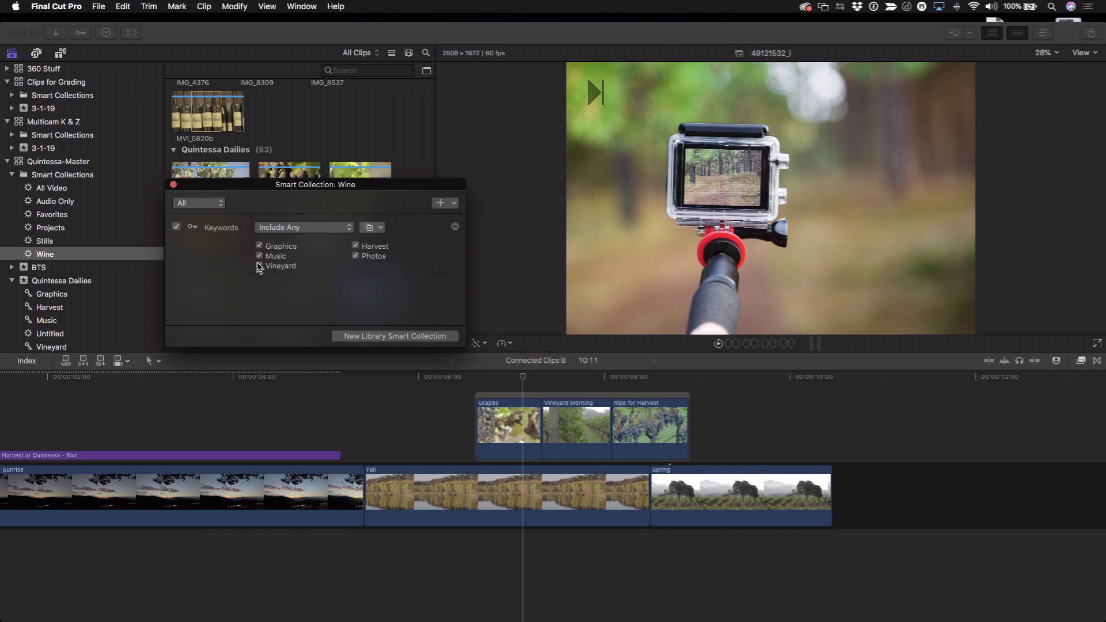
pyautogui.click(259, 256)
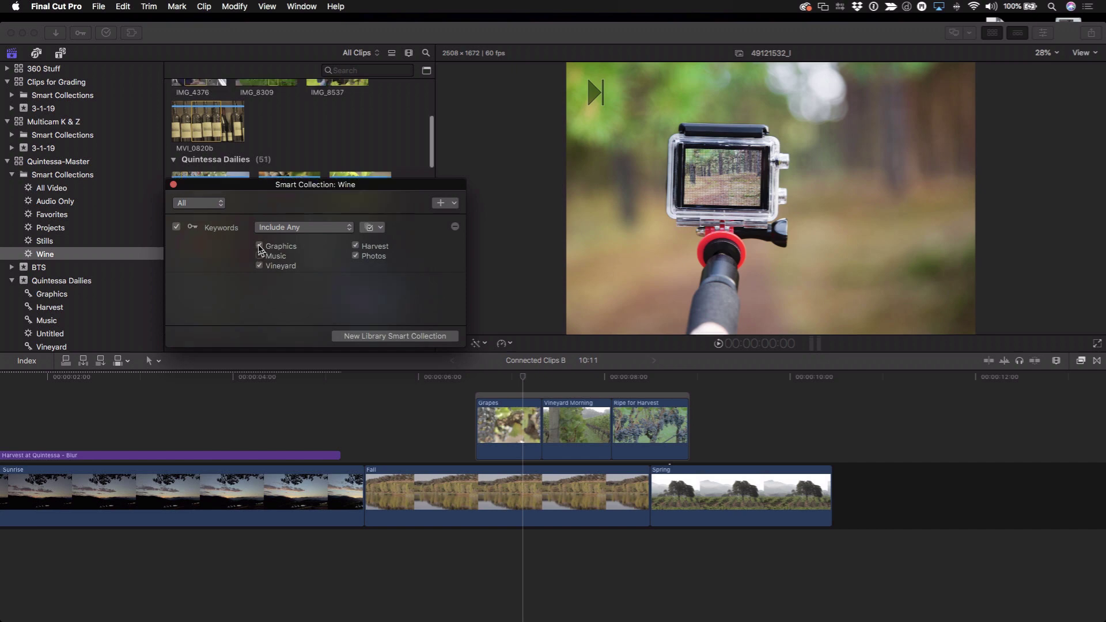
pyautogui.click(260, 246)
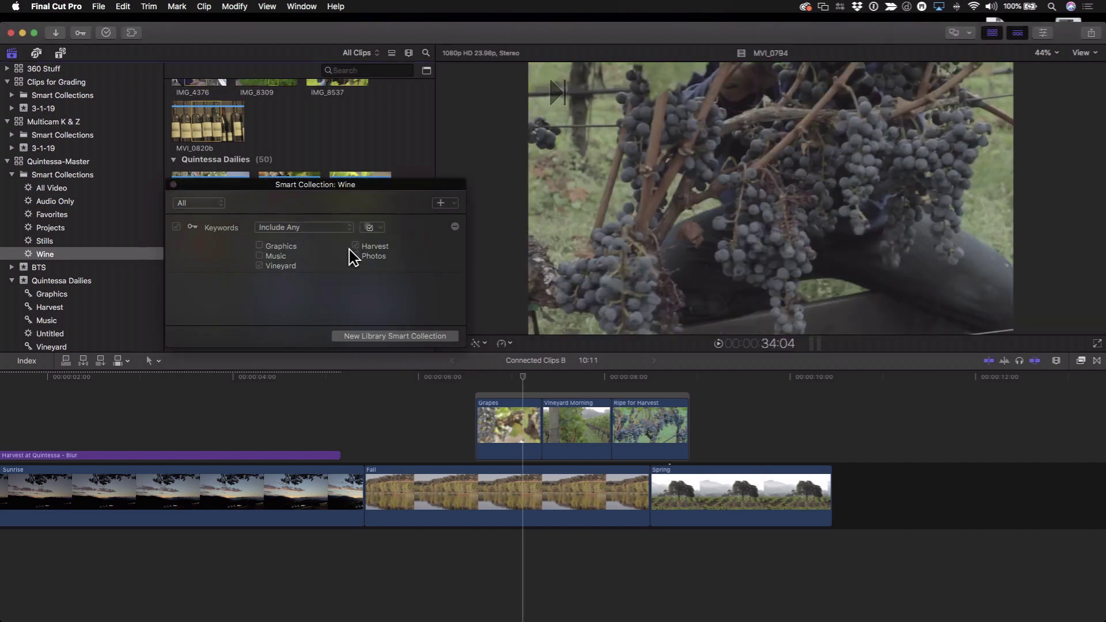
pyautogui.click(259, 266)
pyautogui.click(259, 267)
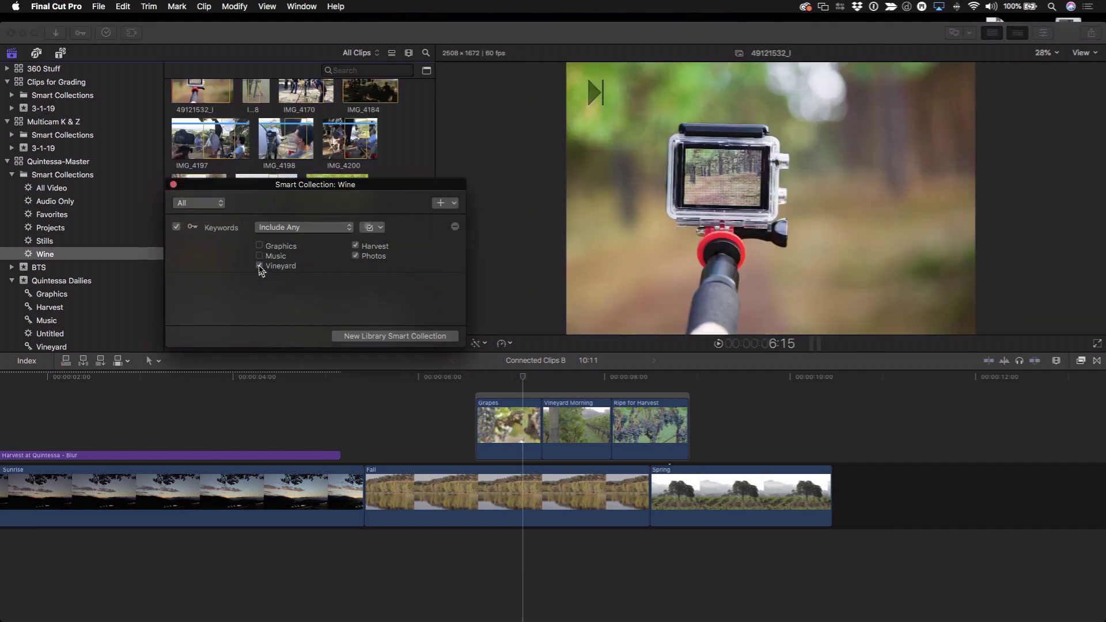
pyautogui.click(173, 183)
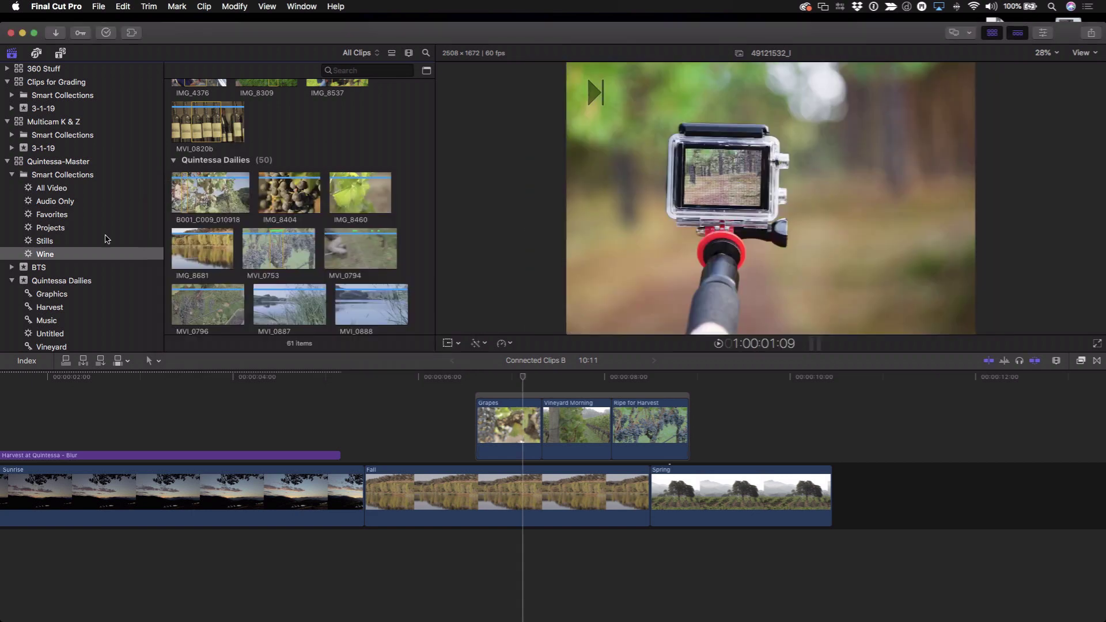
# Step: Browse the clips gathered by the Wine collection and collapse the Quintessa-Master library's Smart Collections folder
pyautogui.scroll(-1, 248, 173)
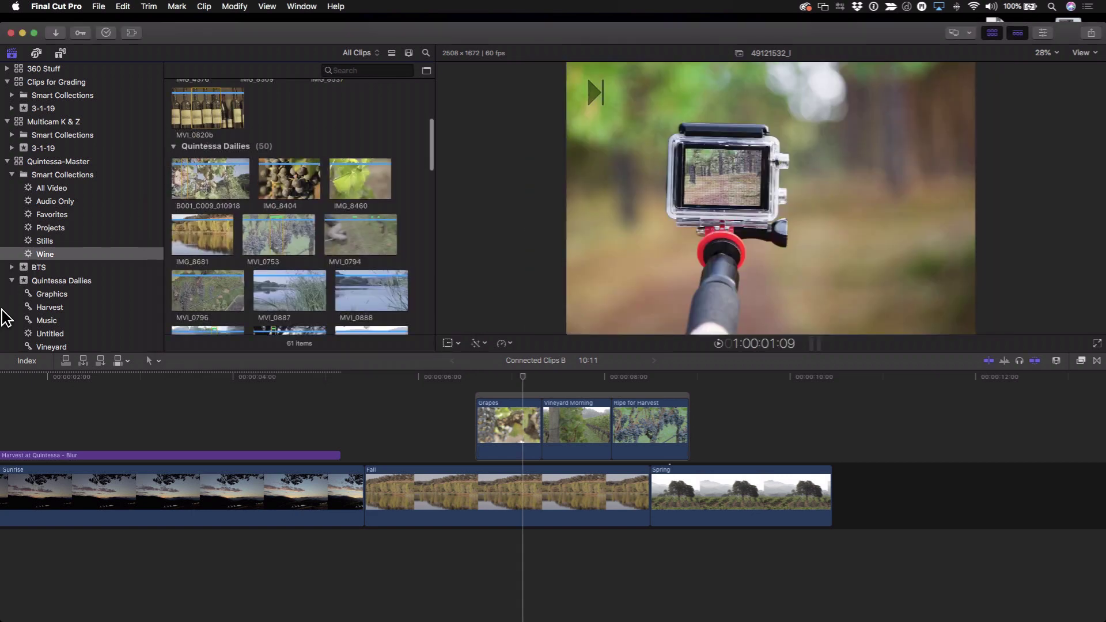
pyautogui.scroll(-1, 41, 266)
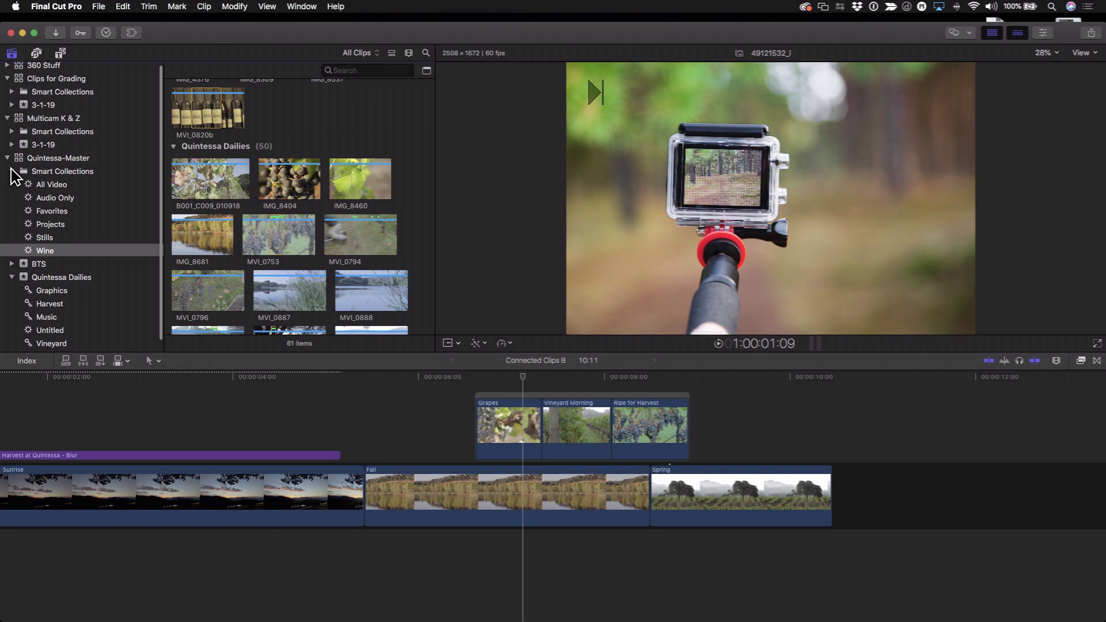
pyautogui.click(12, 171)
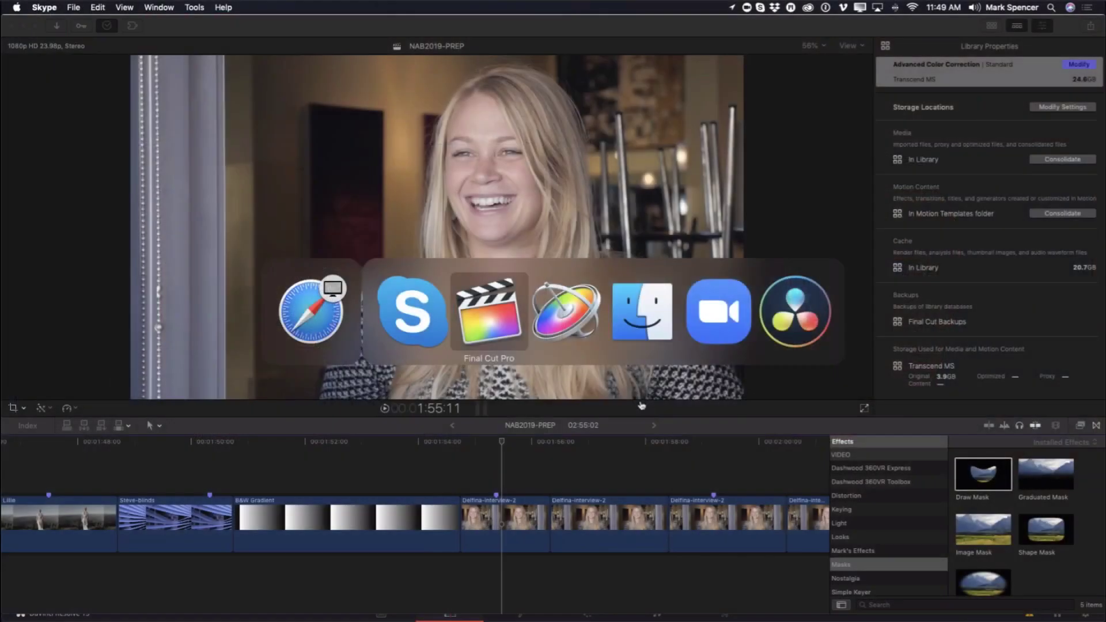
# Step: Switch to the Skype call window and return to the NAB2019-PREP project in Final Cut Pro
pyautogui.press('super+shift+Tab')
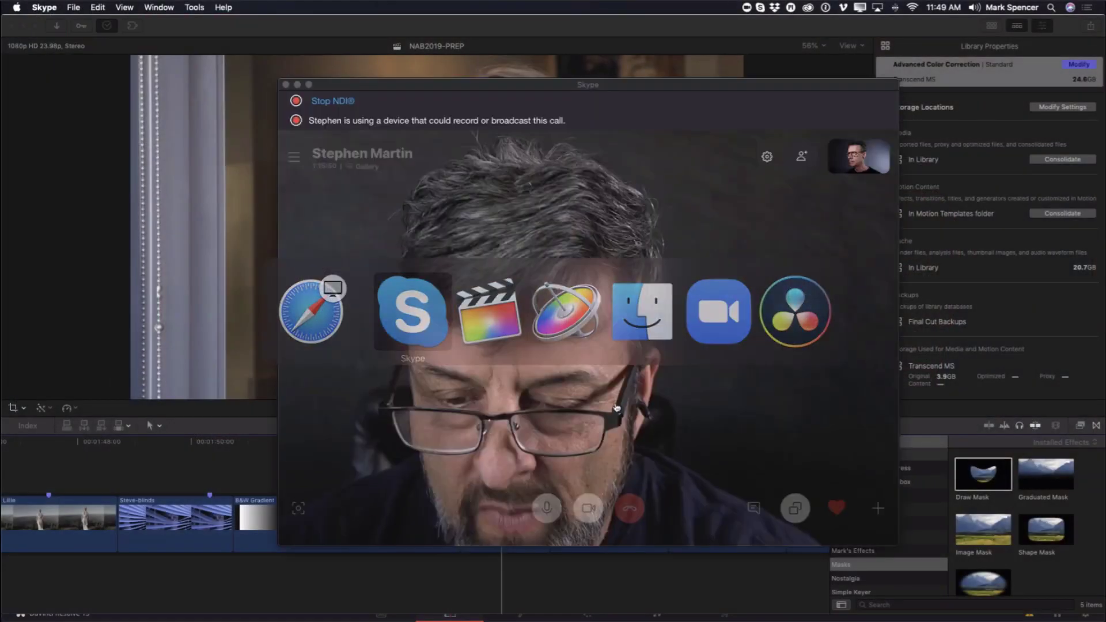
pyautogui.moveTo(769, 455)
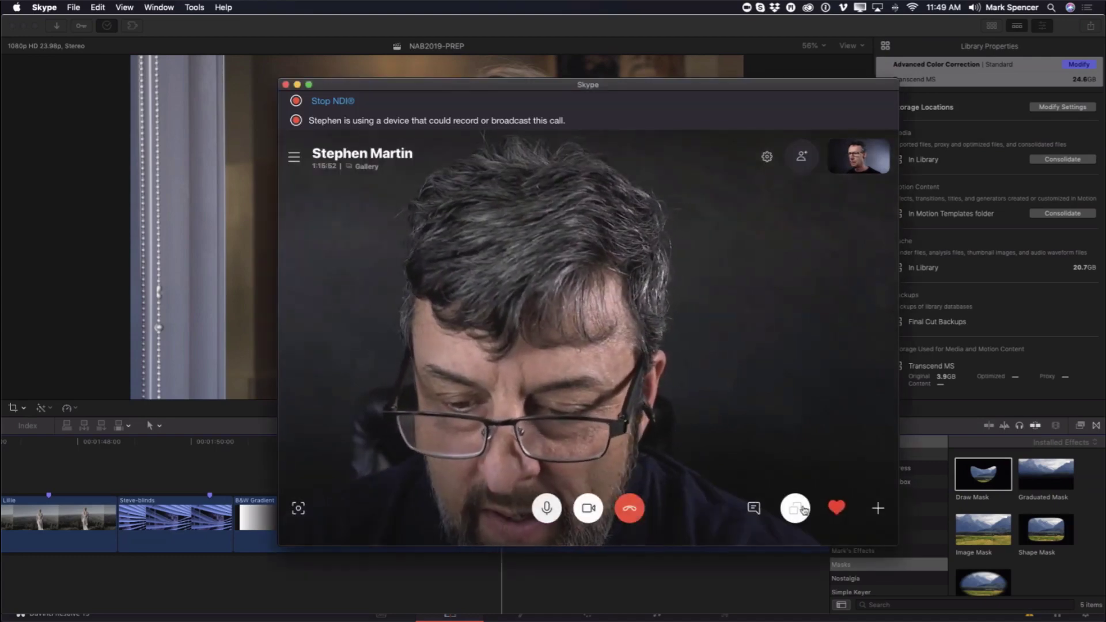
pyautogui.press('super+Tab')
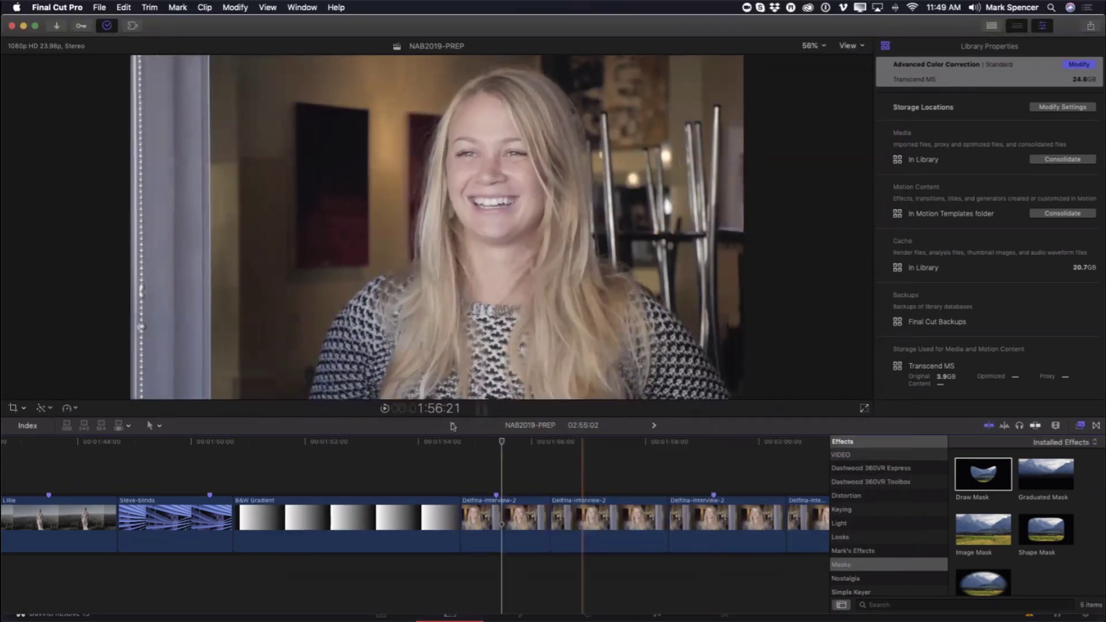
# Step: Park the playhead at 1:55:10 and apply the Draw Mask effect to the first interview clip after the B&W Gradient clip
pyautogui.click(501, 444)
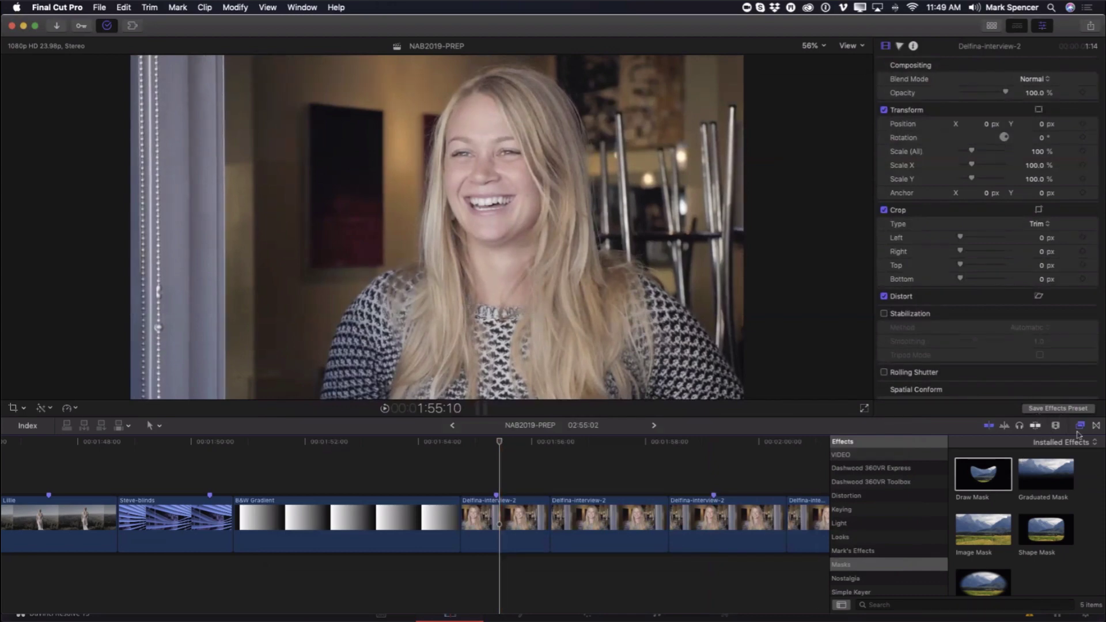
pyautogui.click(868, 567)
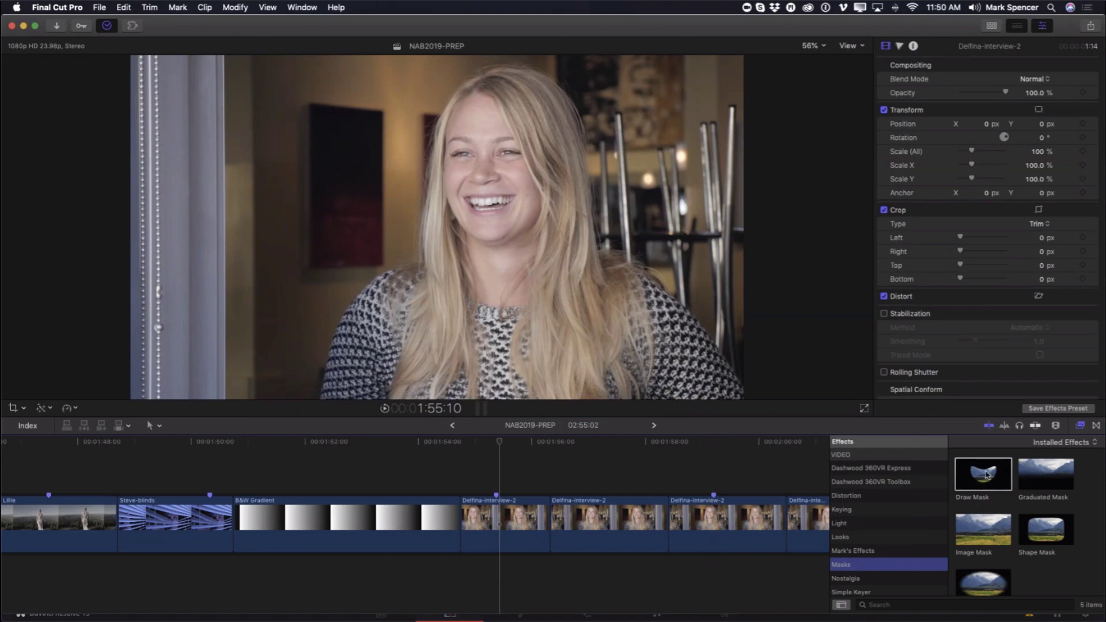
pyautogui.moveTo(986, 474); pyautogui.dragTo(513, 524)
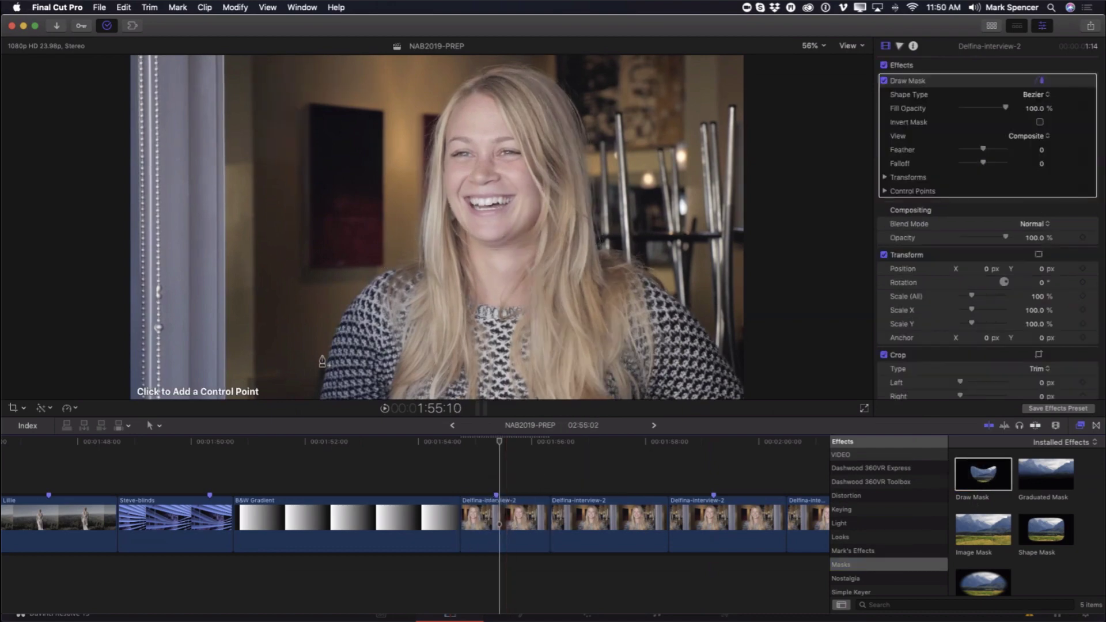
# Step: Draw a closed four-point Bezier mask around the woman's head and shoulders, curving the points beside and above her
pyautogui.click(317, 352)
pyautogui.moveTo(376, 199); pyautogui.dragTo(410, 132)
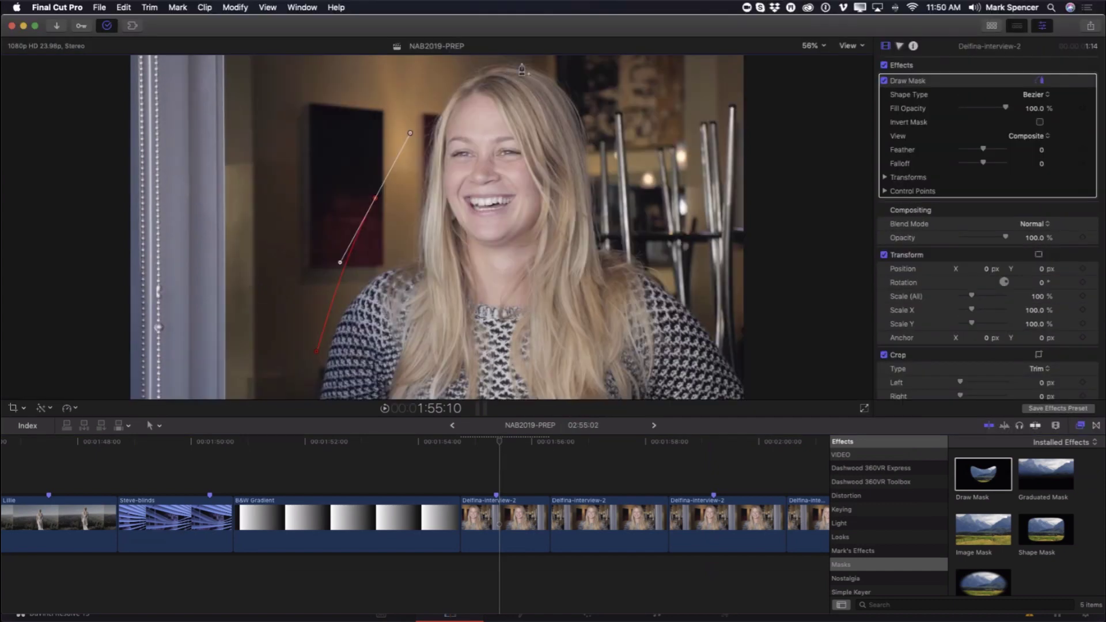
pyautogui.moveTo(529, 64); pyautogui.dragTo(631, 91)
pyautogui.moveTo(716, 324); pyautogui.dragTo(713, 367)
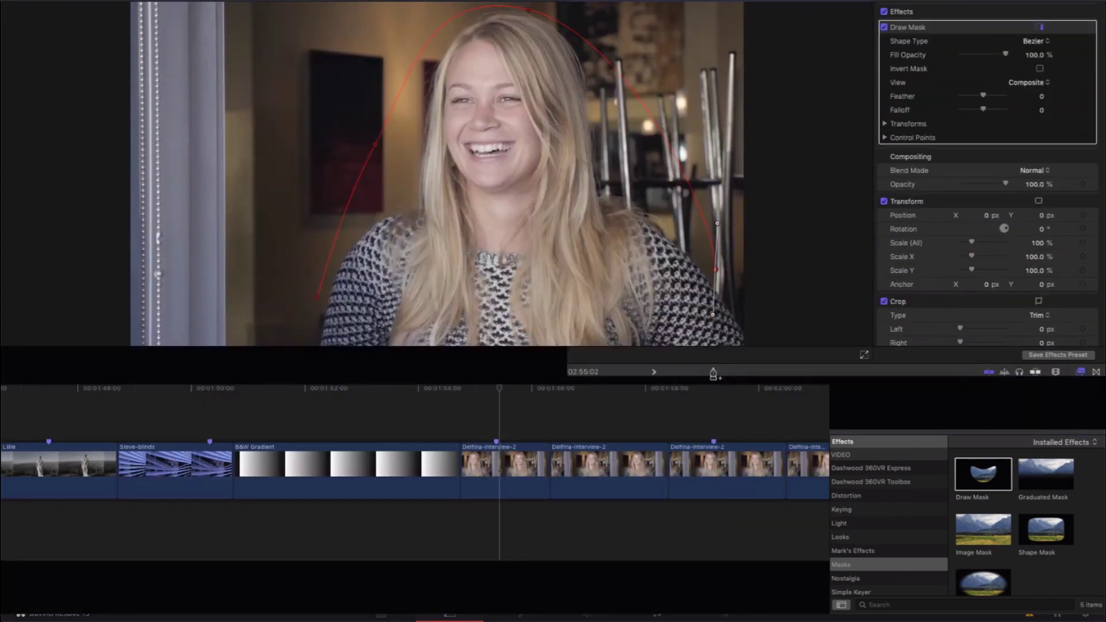
pyautogui.click(316, 353)
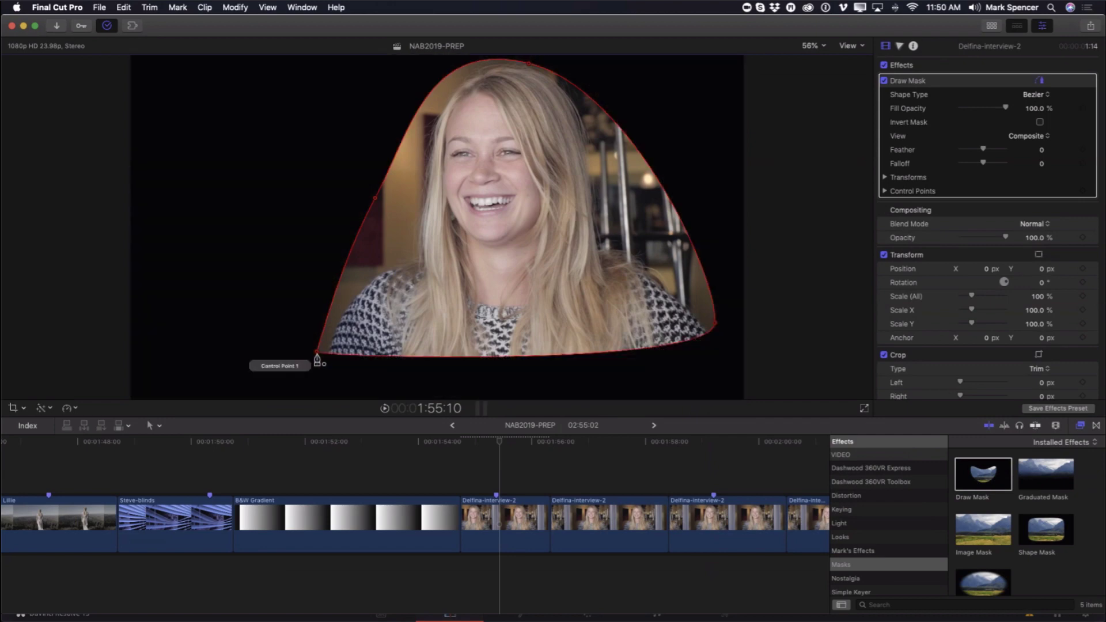
pyautogui.scroll(-1, 962, 86)
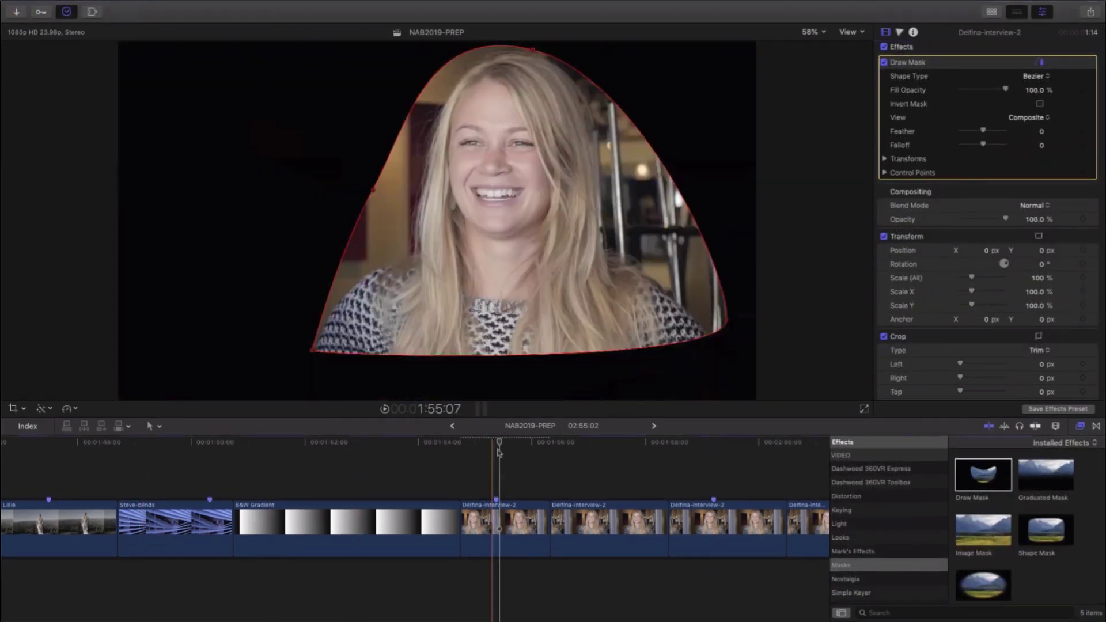
# Step: Move the playhead to 1:55:12 within the masked interview clip and turn off skimming
pyautogui.moveTo(499, 452); pyautogui.dragTo(504, 452)
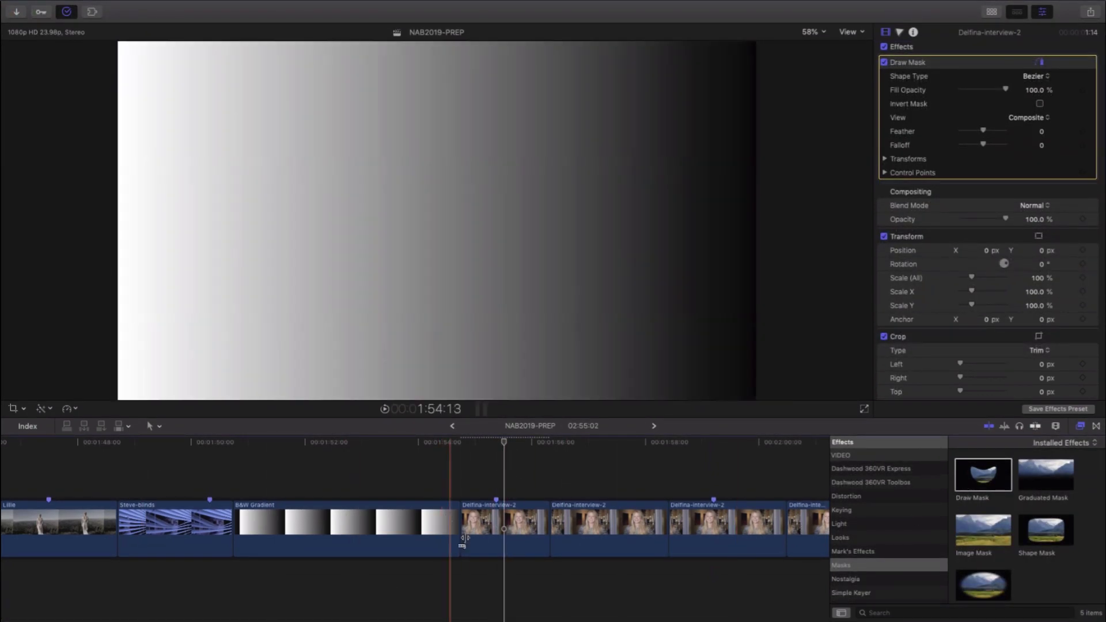
pyautogui.press('s')
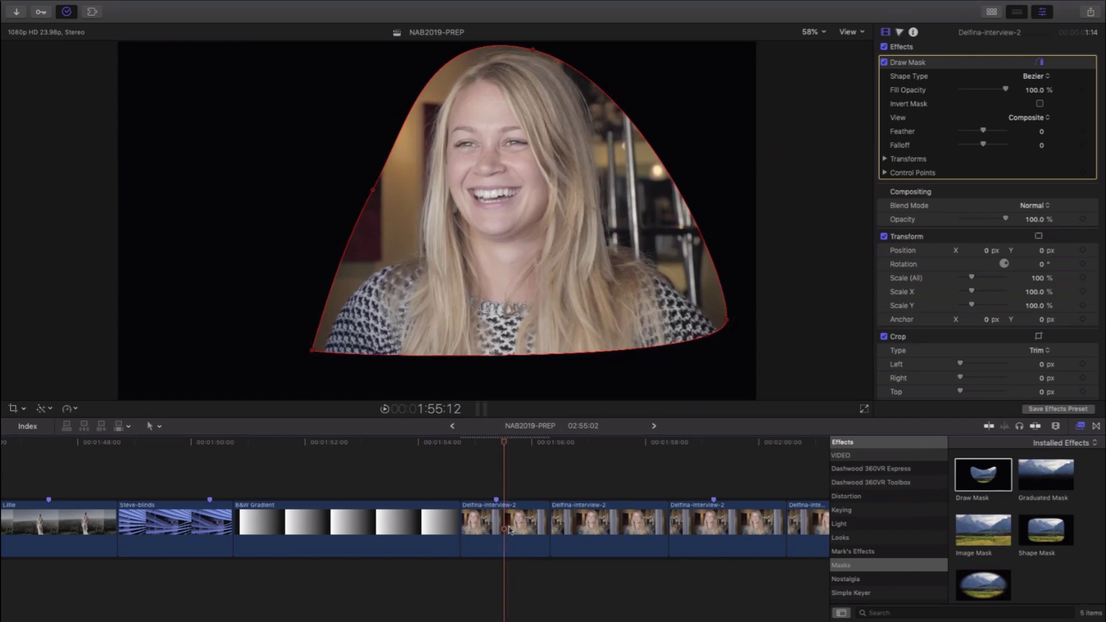
pyautogui.hscroll(1, 499, 493)
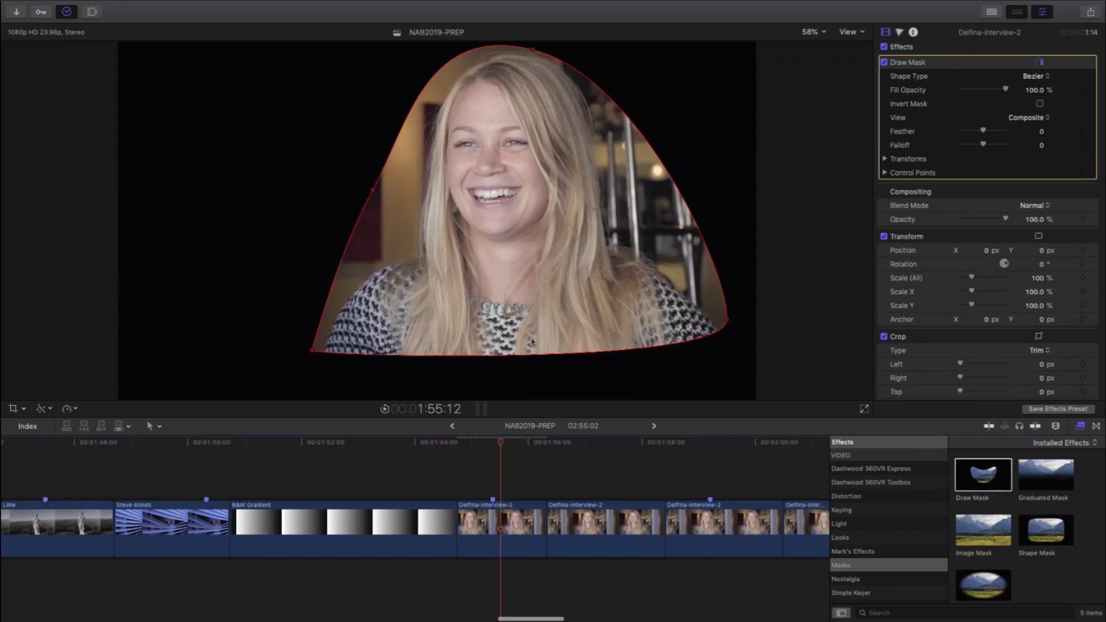
# Step: Set the Draw Mask's Feather to 100
pyautogui.scroll(-1, 945, 107)
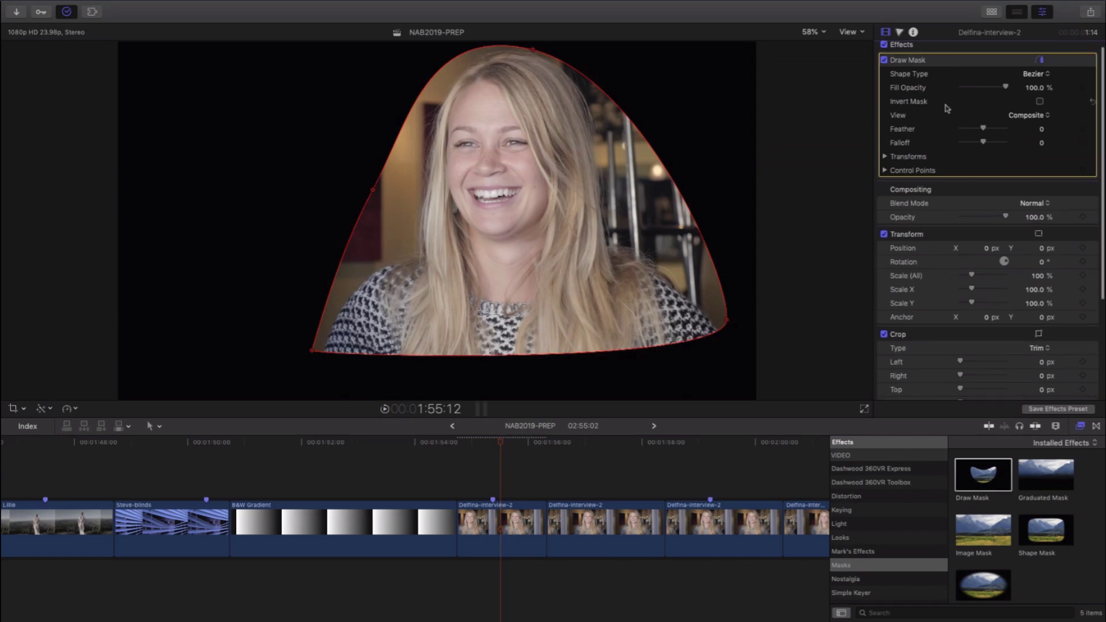
pyautogui.moveTo(983, 128); pyautogui.dragTo(1017, 135)
pyautogui.scroll(-1, 1017, 135)
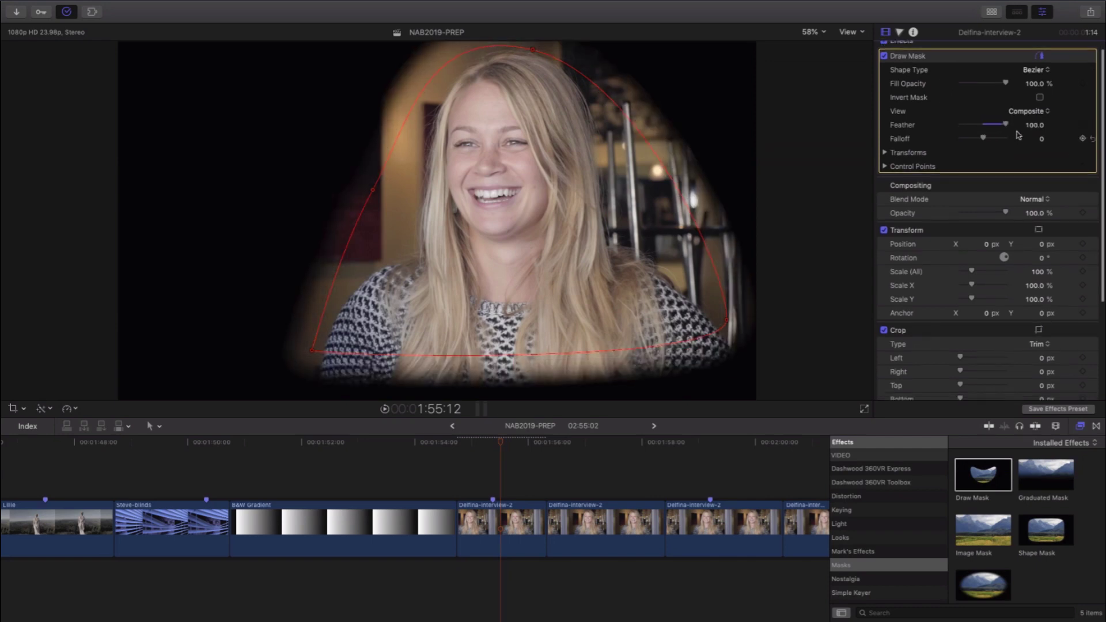
pyautogui.moveTo(1006, 127)
pyautogui.mouseDown()
pyautogui.moveTo(939, 127)
pyautogui.moveTo(1010, 128)
pyautogui.mouseUp()
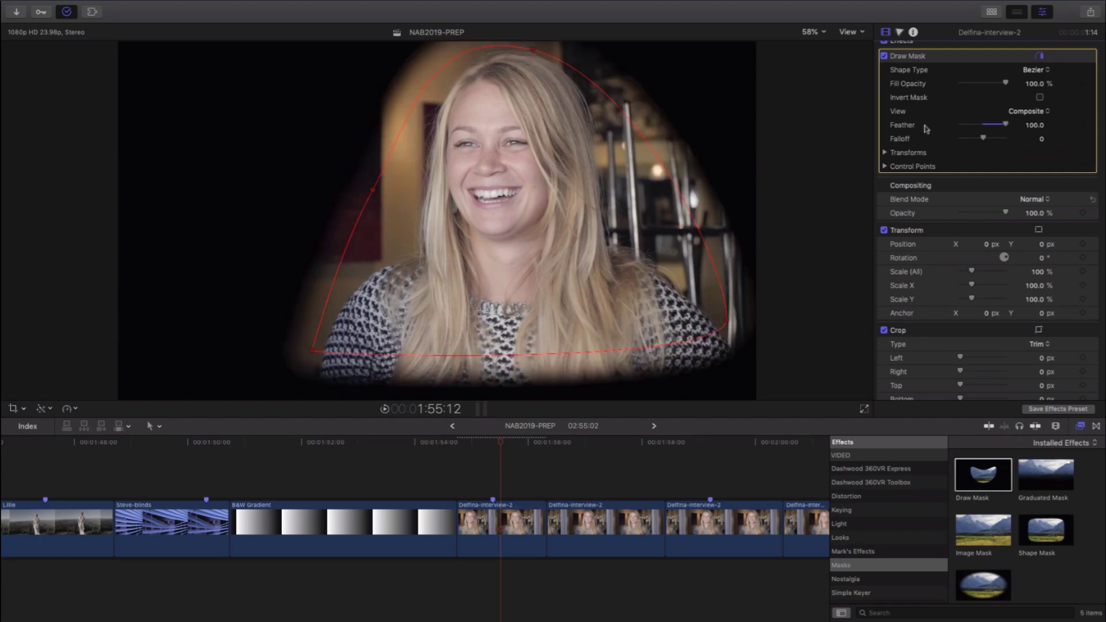
# Step: Replace the Draw Mask with a Shape Mask on the interview clip, adjusted to a radius of about 548 and a feather of about 79
pyautogui.press('Delete')
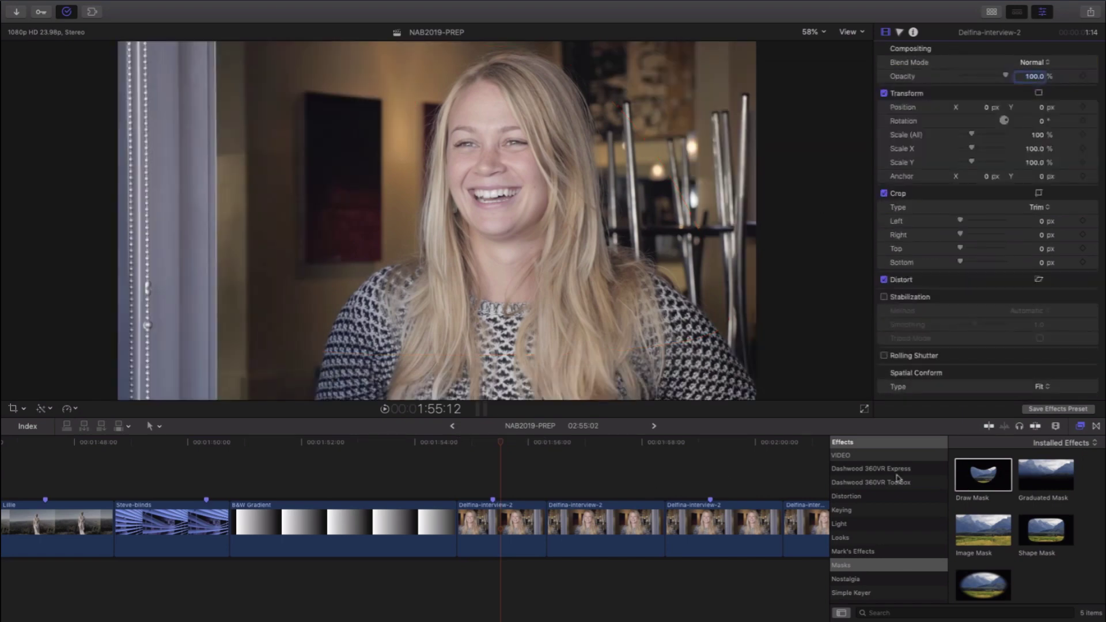
pyautogui.moveTo(1056, 536); pyautogui.dragTo(500, 525)
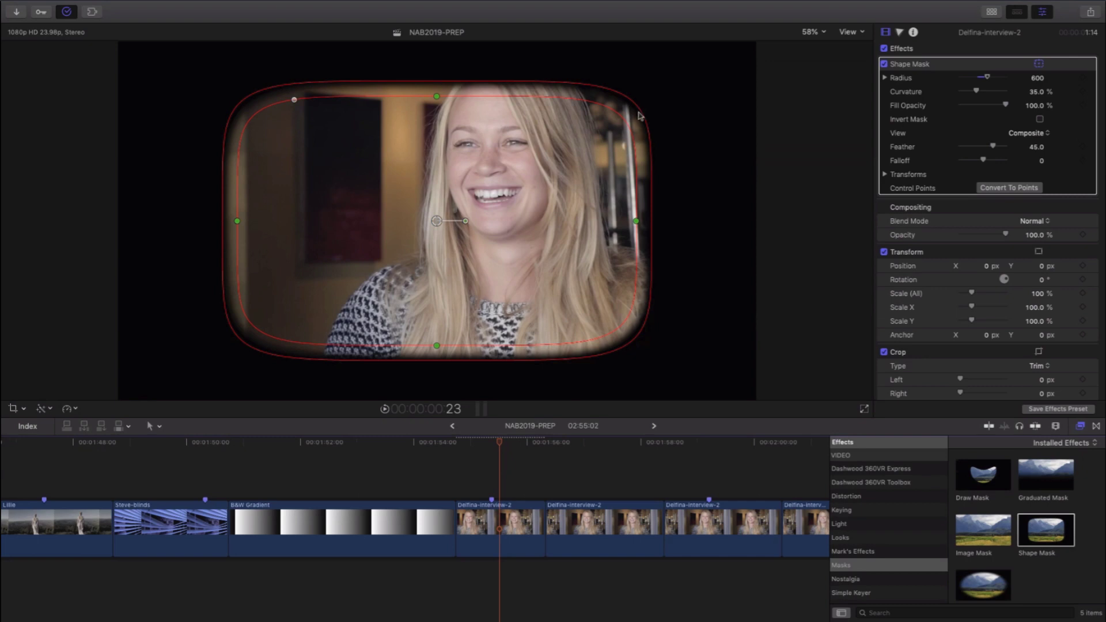
pyautogui.moveTo(643, 113)
pyautogui.mouseDown()
pyautogui.moveTo(678, 105)
pyautogui.moveTo(608, 139)
pyautogui.moveTo(647, 112)
pyautogui.moveTo(642, 123)
pyautogui.mouseUp()
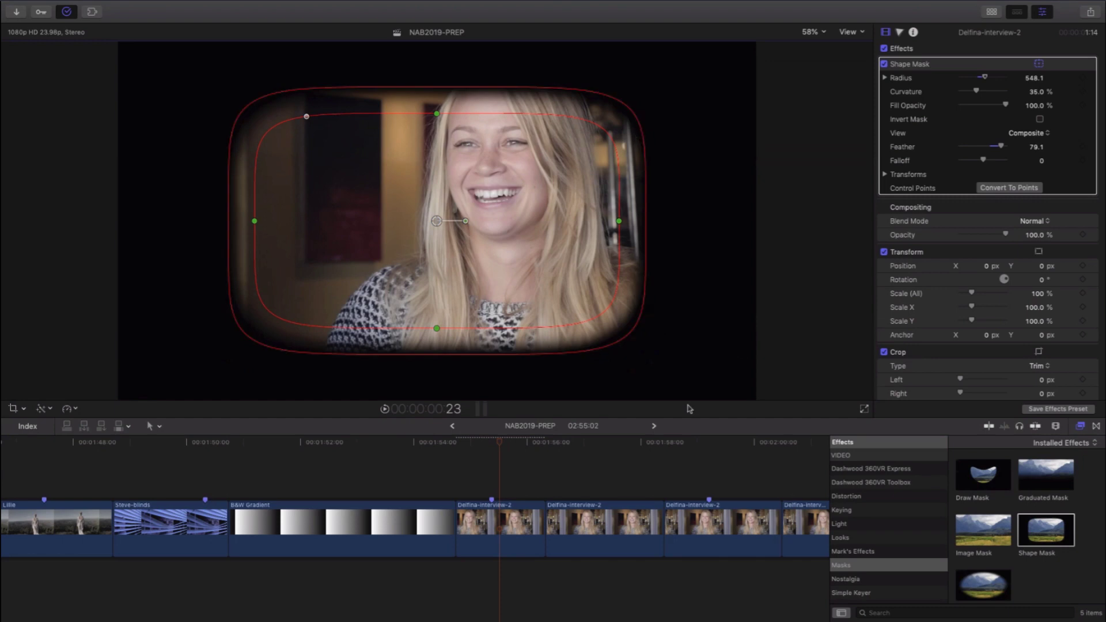
# Step: Replace the Shape Mask with a Graduated Mask on the interview clip, positioning its target at X 0, Y about -0.45
pyautogui.click(501, 520)
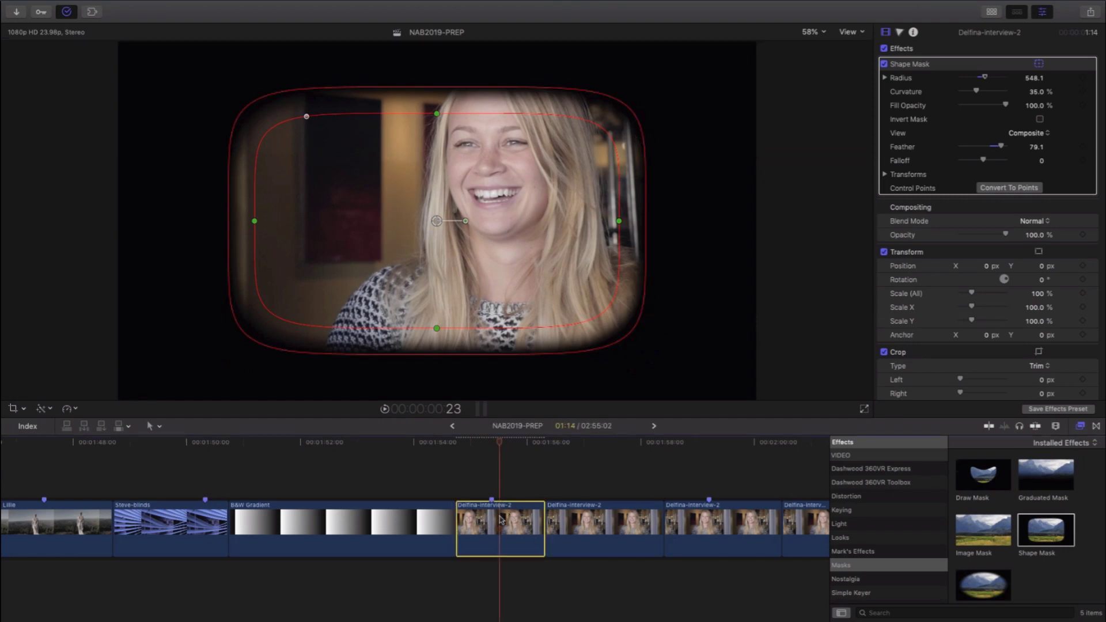
pyautogui.click(935, 66)
pyautogui.press('Delete')
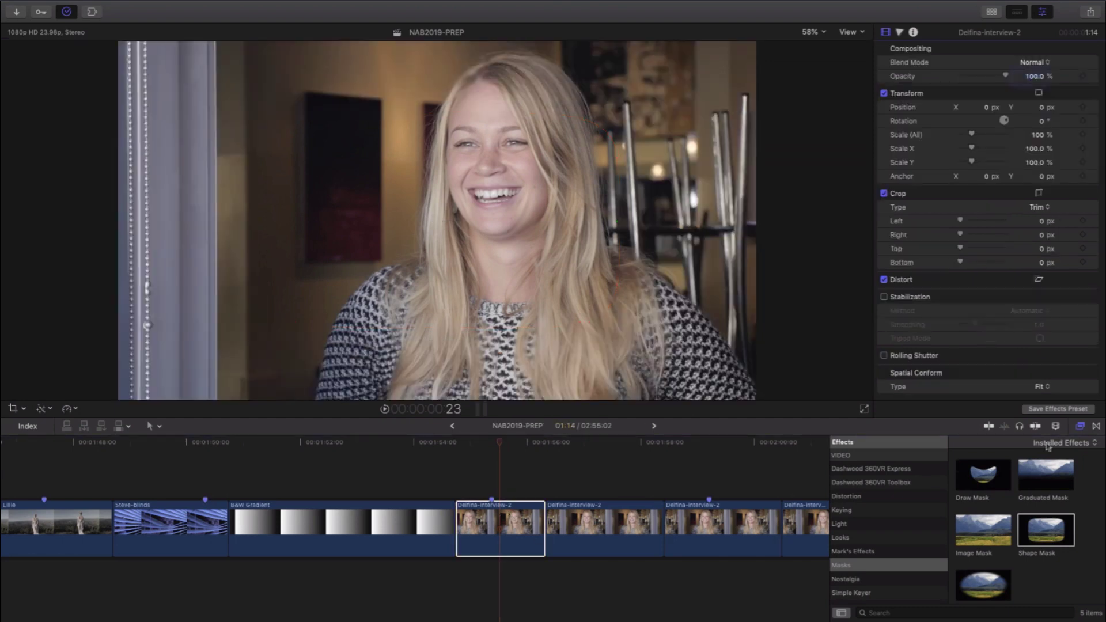
pyautogui.moveTo(1046, 476); pyautogui.dragTo(500, 527)
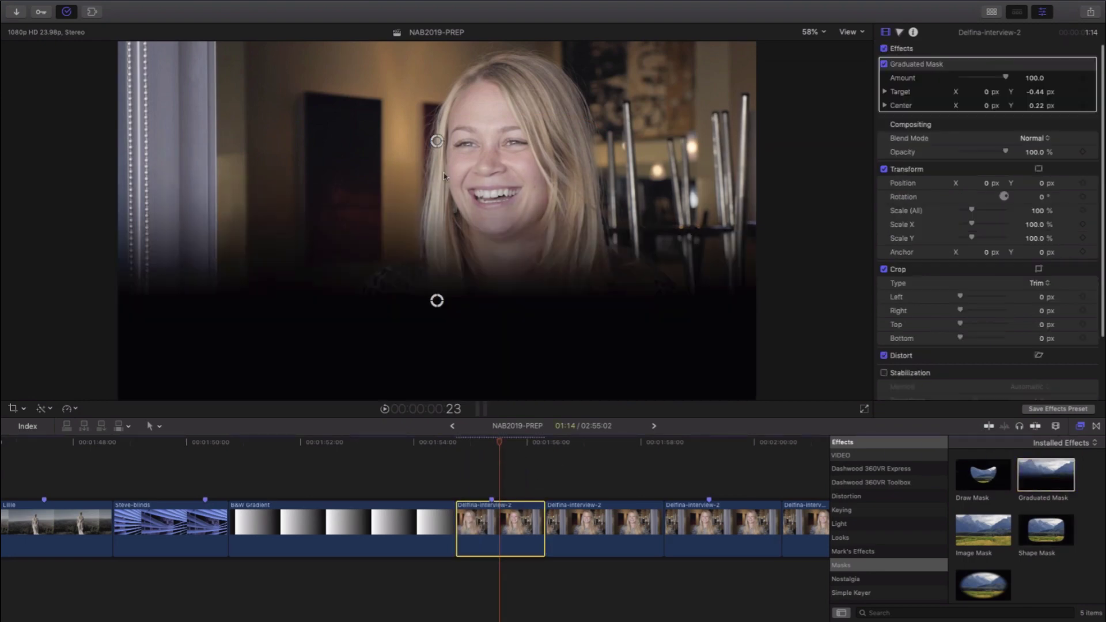
pyautogui.moveTo(436, 300); pyautogui.dragTo(450, 238)
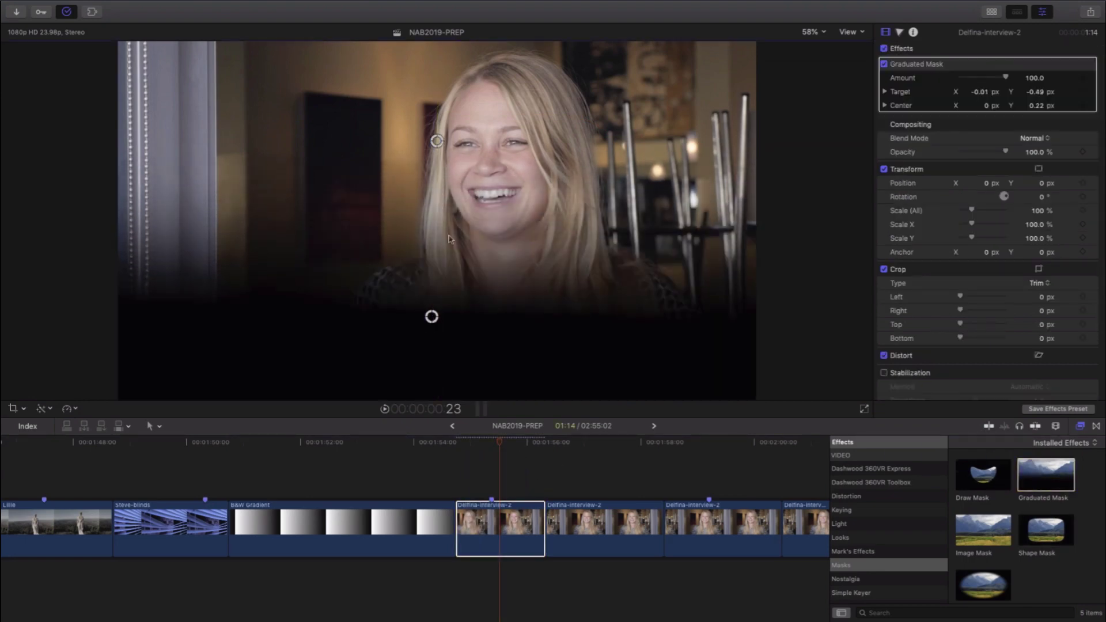
pyautogui.moveTo(437, 319)
pyautogui.mouseDown()
pyautogui.moveTo(437, 291)
pyautogui.moveTo(436, 302)
pyautogui.mouseUp()
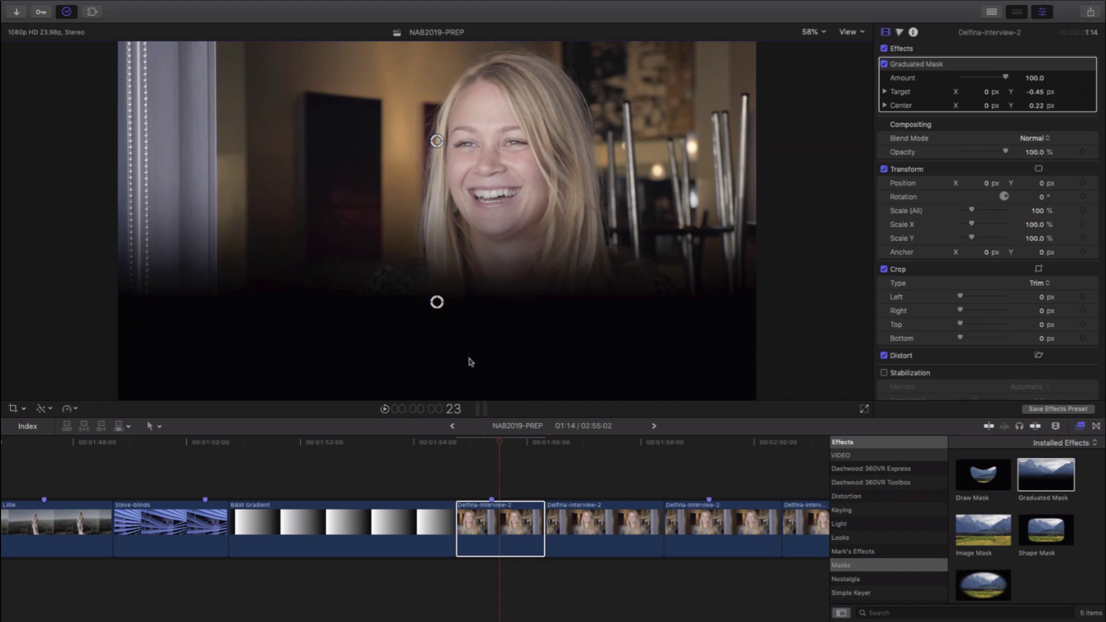
# Step: Reselect the interview clip carrying the Graduated Mask and switch to the Skype call window
pyautogui.click(503, 517)
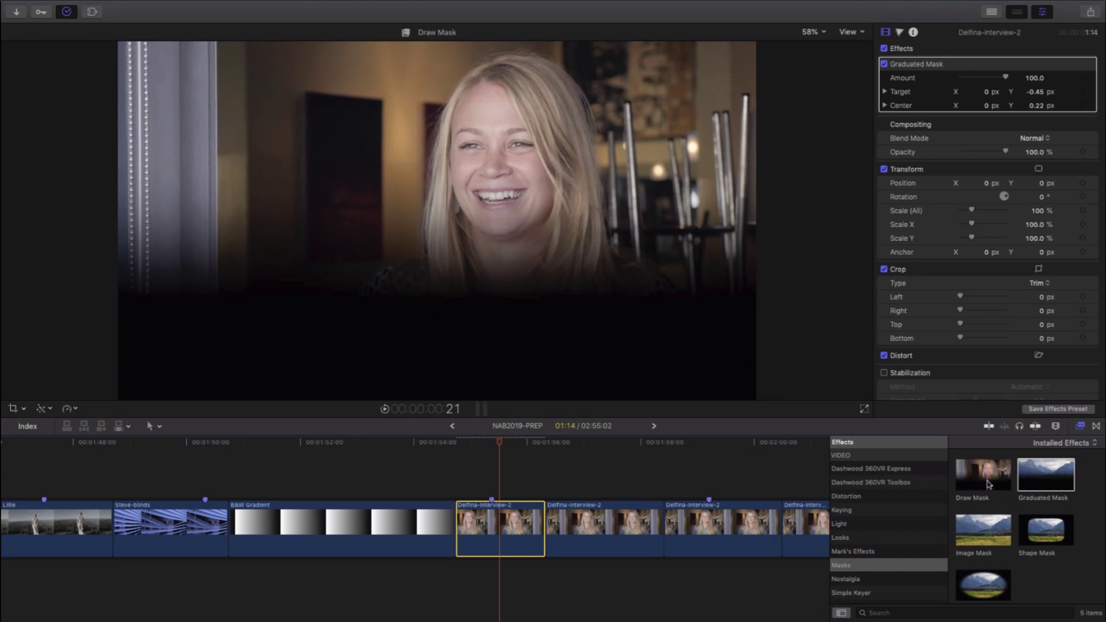
pyautogui.press('super+Tab')
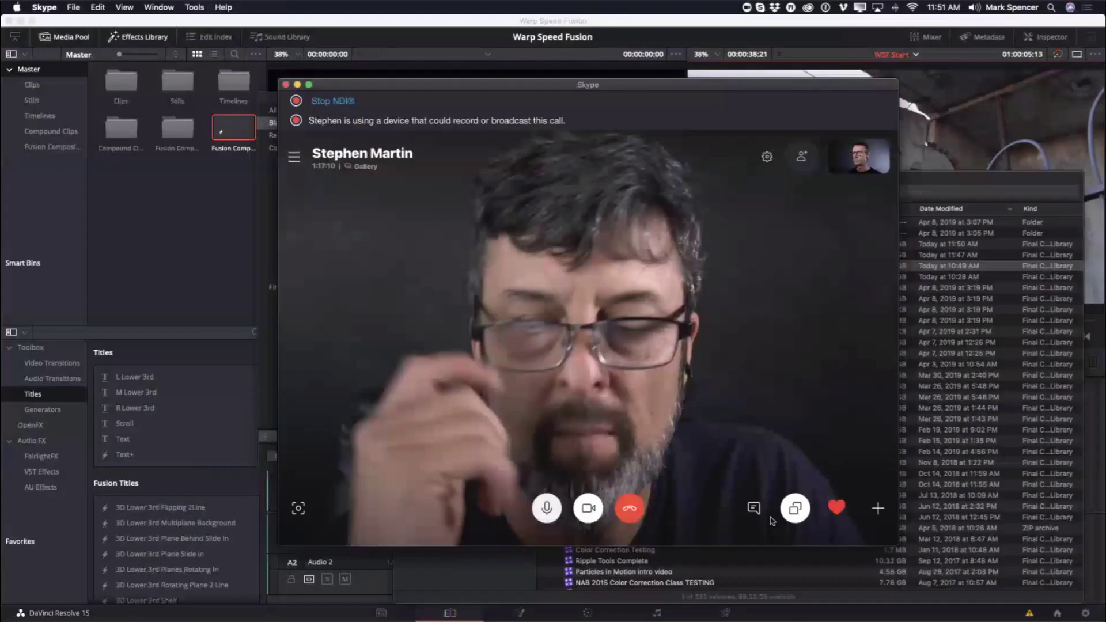